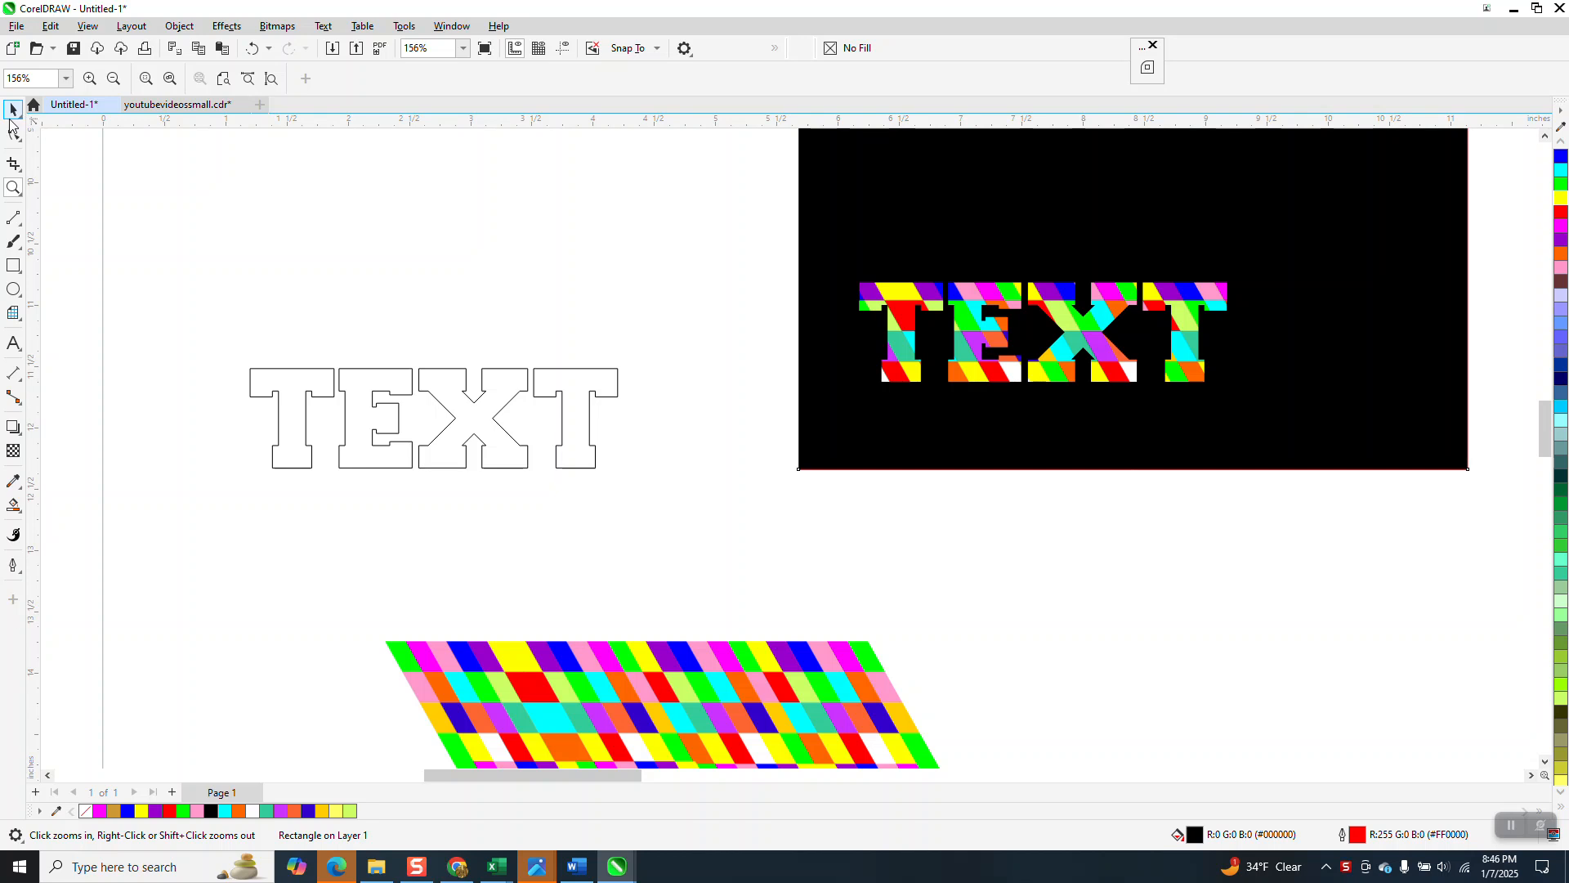
# Step: Move the striped pattern bitmap to the lower right and shift the outlined TEXT upward to clear space
pyautogui.moveTo(650, 644); pyautogui.dragTo(1172, 528)
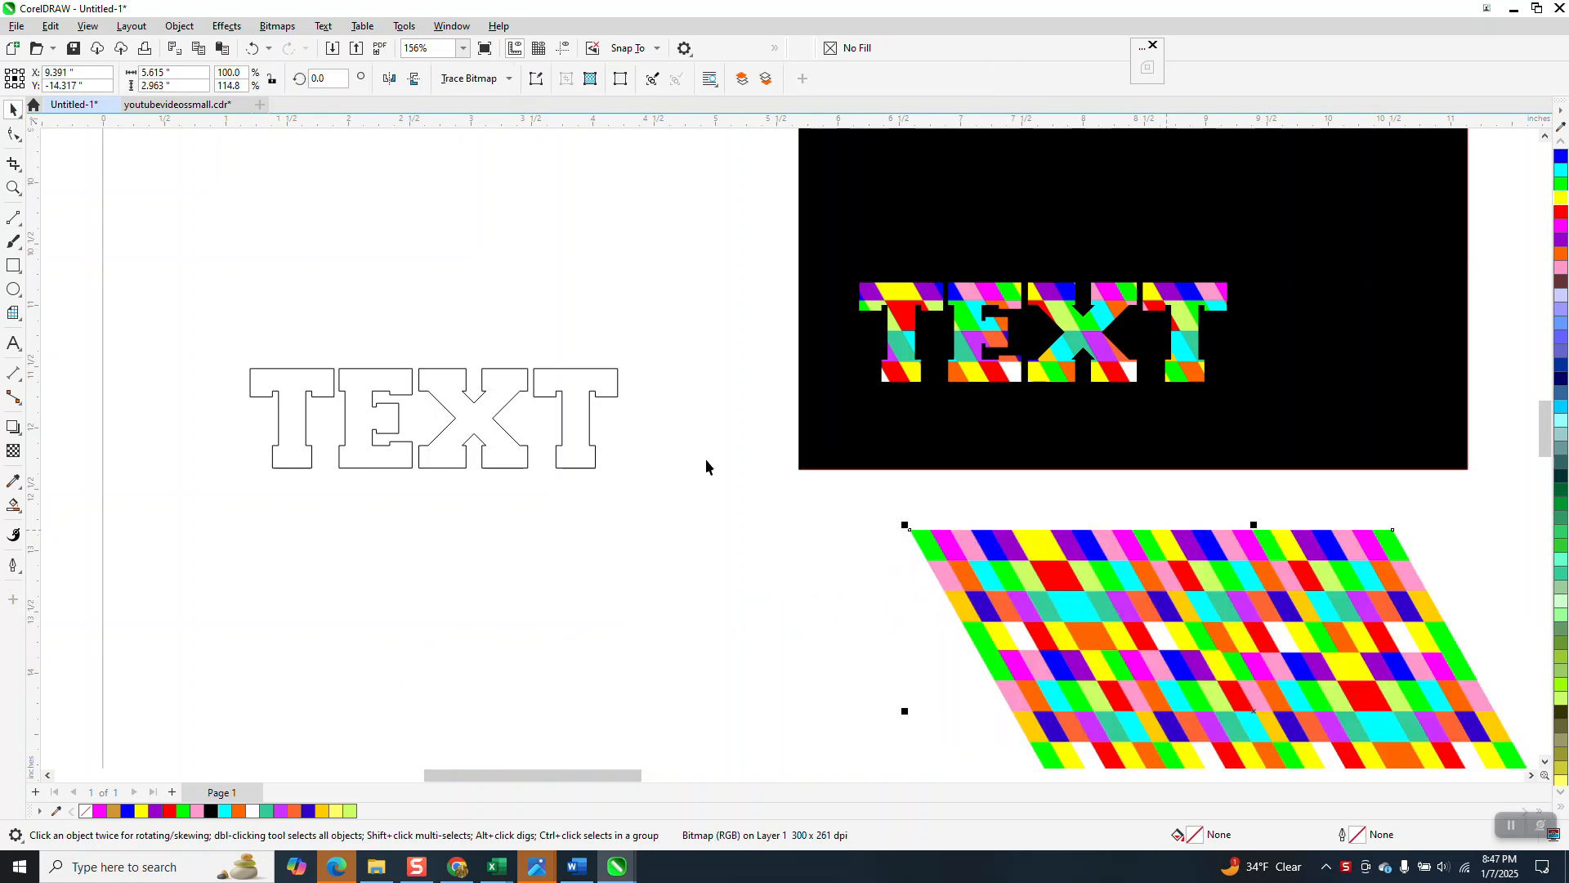
pyautogui.moveTo(515, 395); pyautogui.dragTo(546, 271)
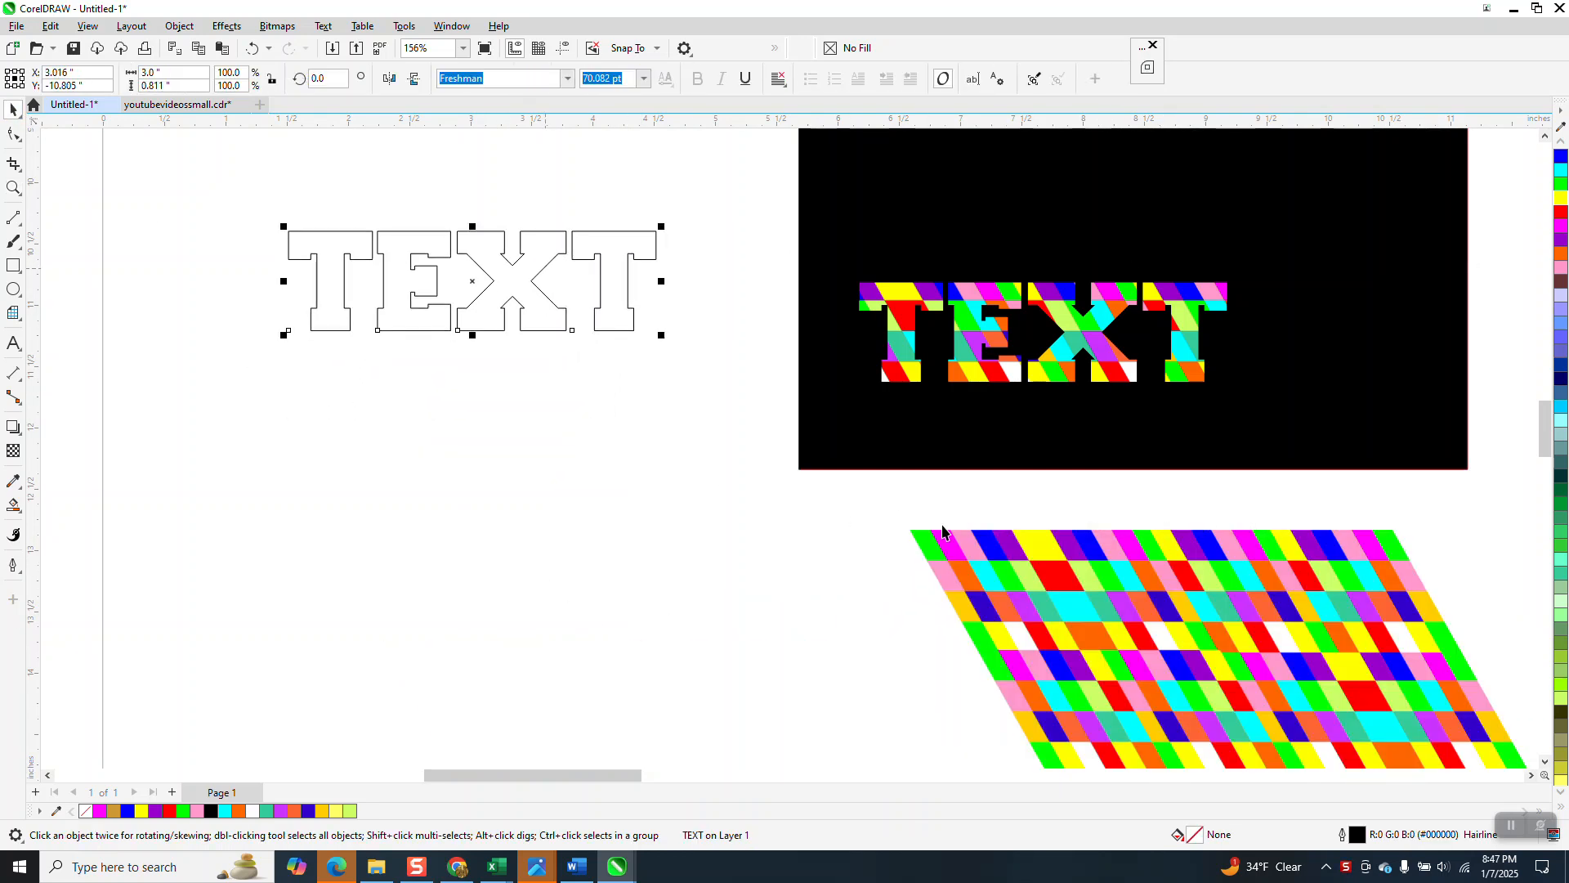
# Step: Draw a 5 by 5 Graph Paper grid below the outlined TEXT
pyautogui.click(22, 321)
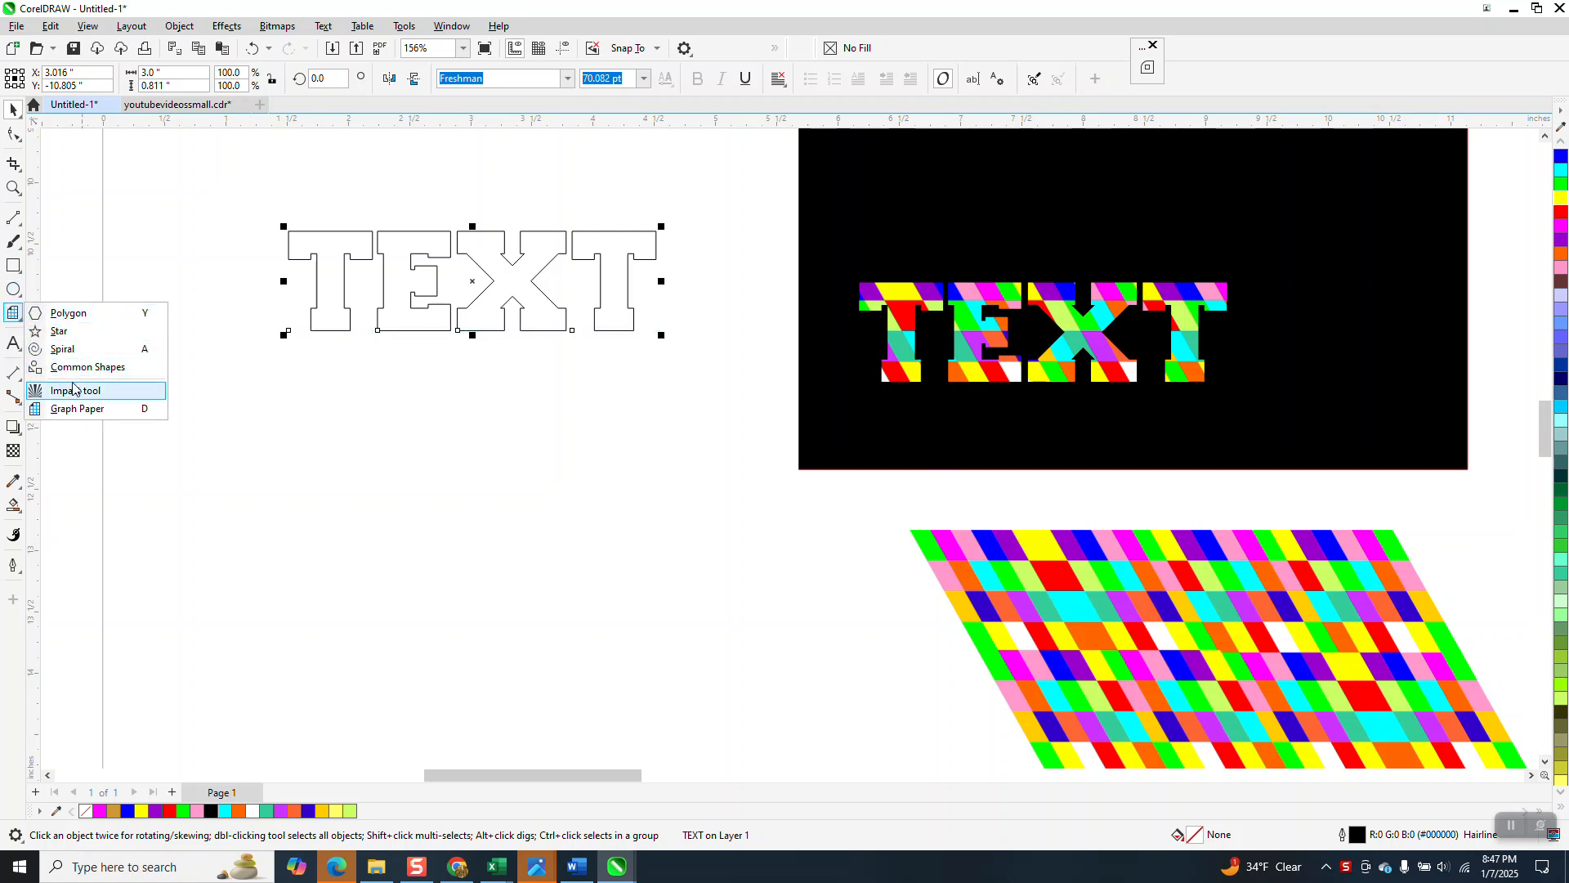
pyautogui.click(77, 408)
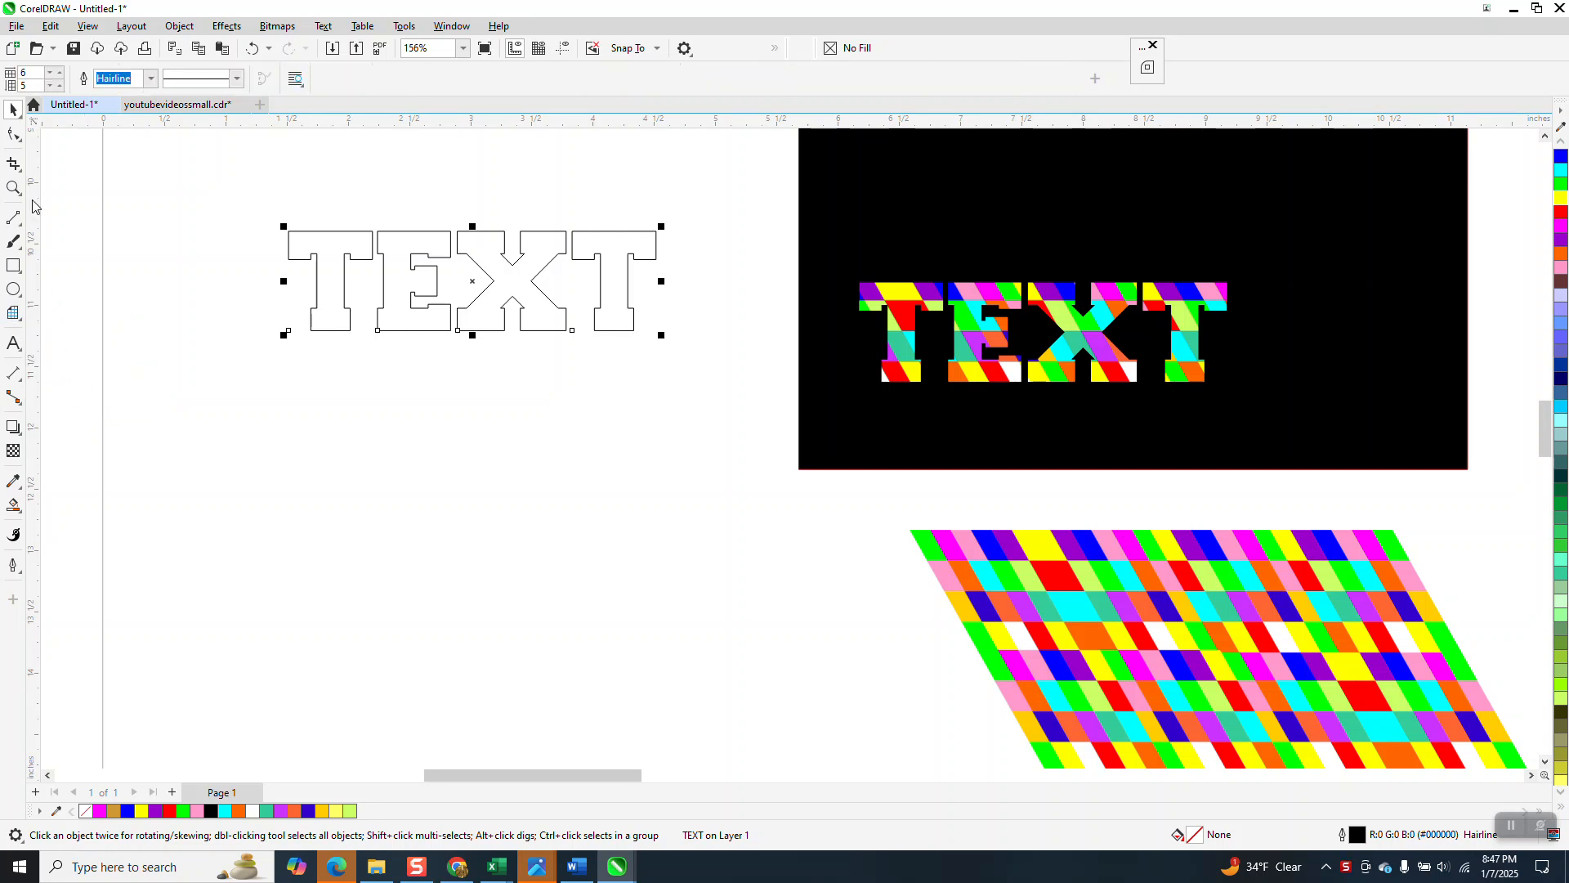
pyautogui.click(62, 77)
pyautogui.moveTo(358, 380)
pyautogui.mouseDown()
pyautogui.moveTo(359, 477)
pyautogui.moveTo(490, 479)
pyautogui.mouseUp()
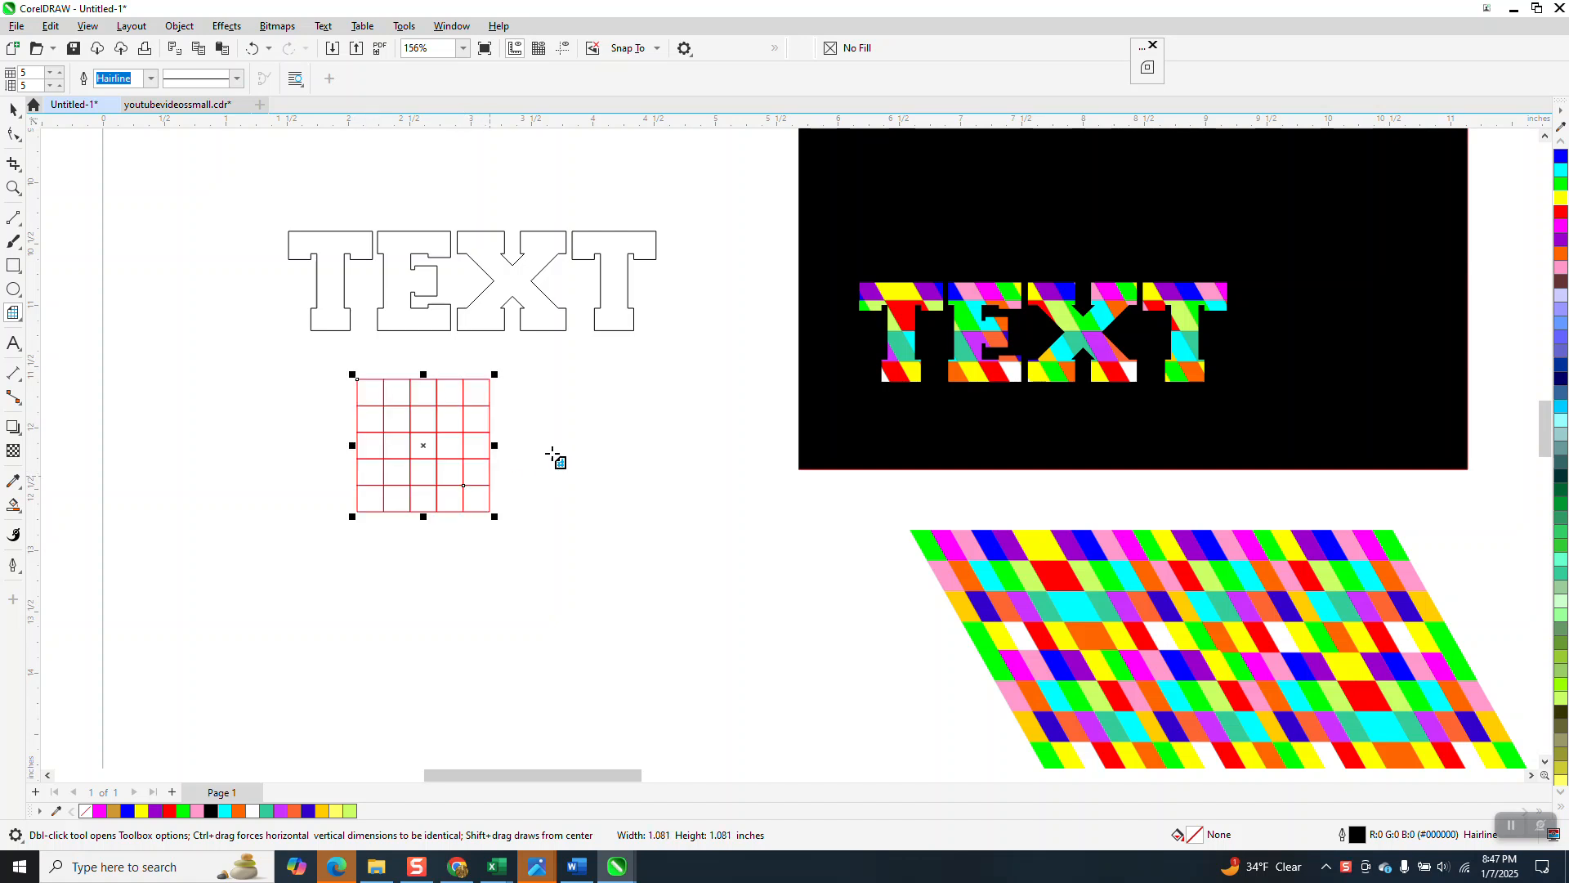
# Step: Fill every cell of the grid blue with the Smart Fill tool
pyautogui.click(18, 192)
pyautogui.moveTo(300, 369); pyautogui.dragTo(543, 539)
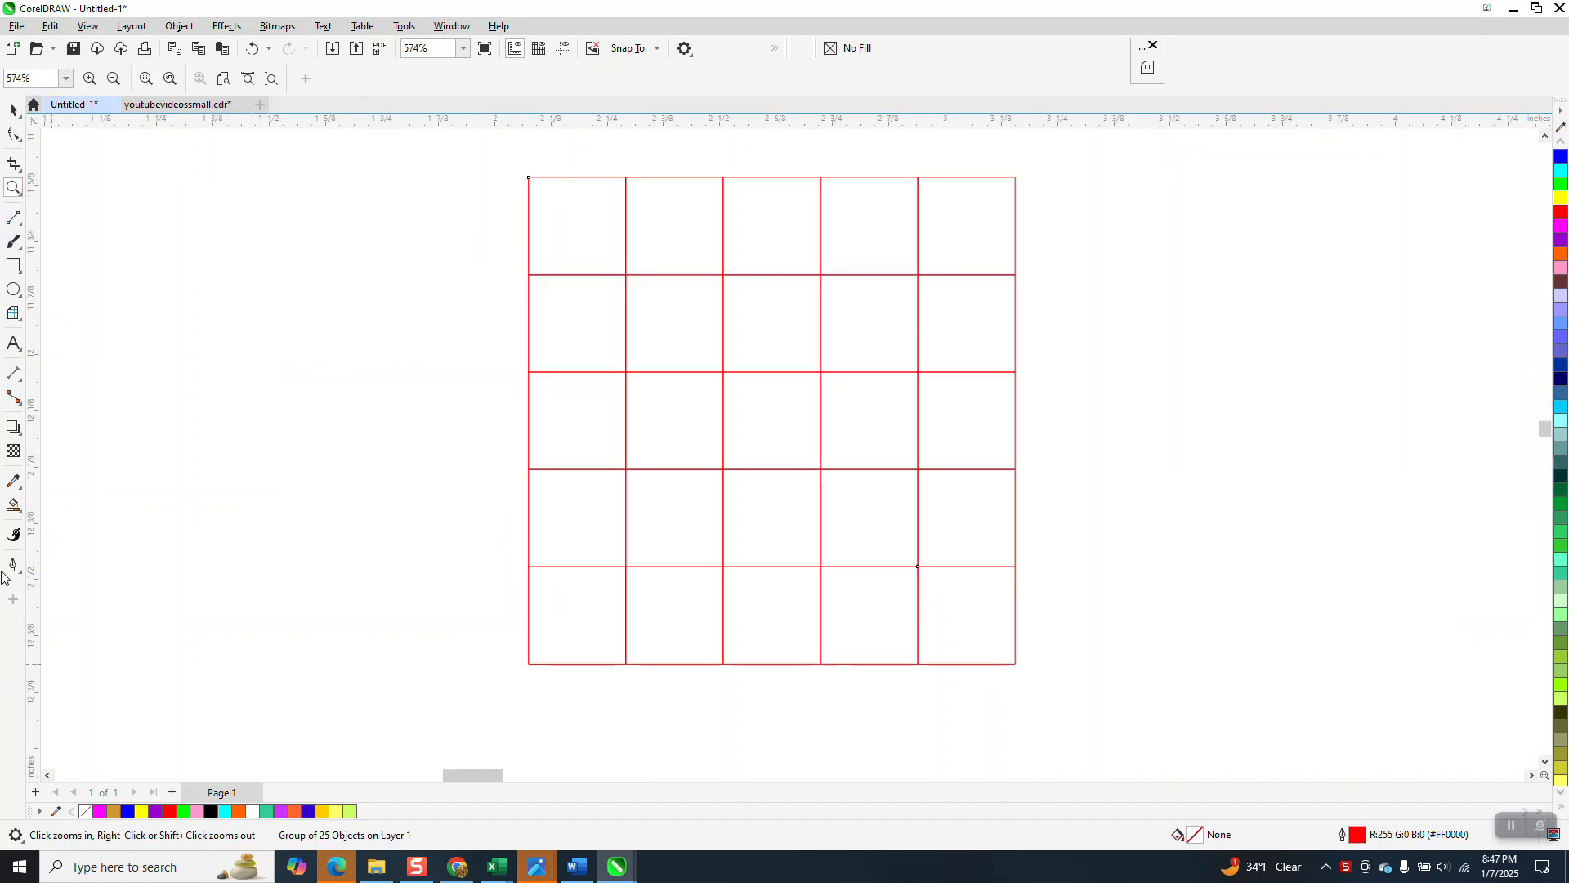
pyautogui.click(13, 505)
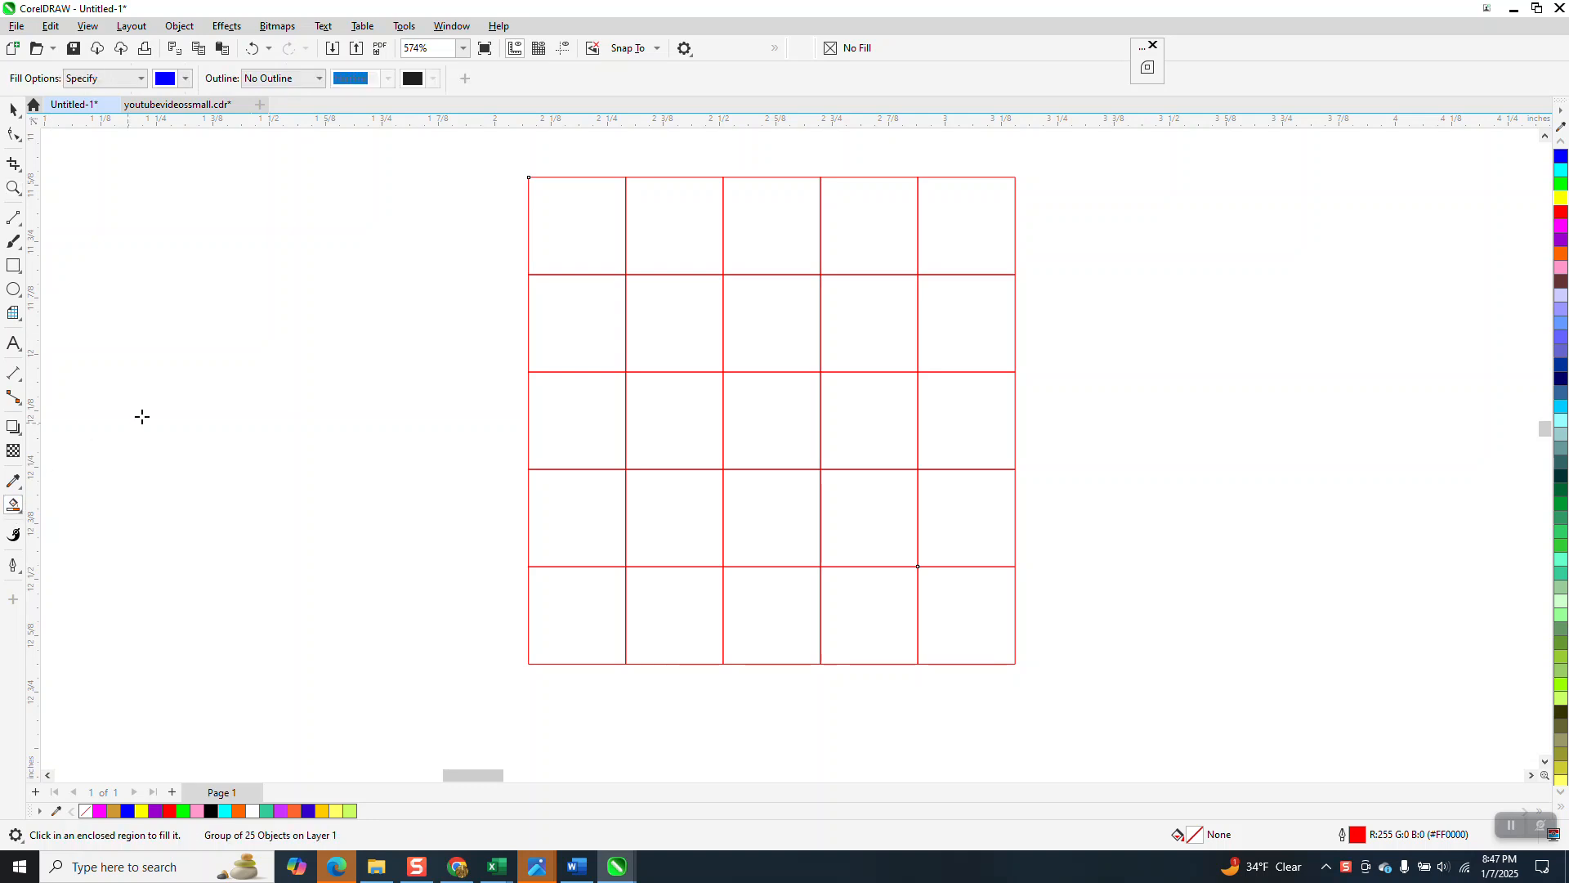
pyautogui.click(578, 253)
pyautogui.click(659, 245)
pyautogui.click(756, 236)
pyautogui.click(848, 237)
pyautogui.click(949, 231)
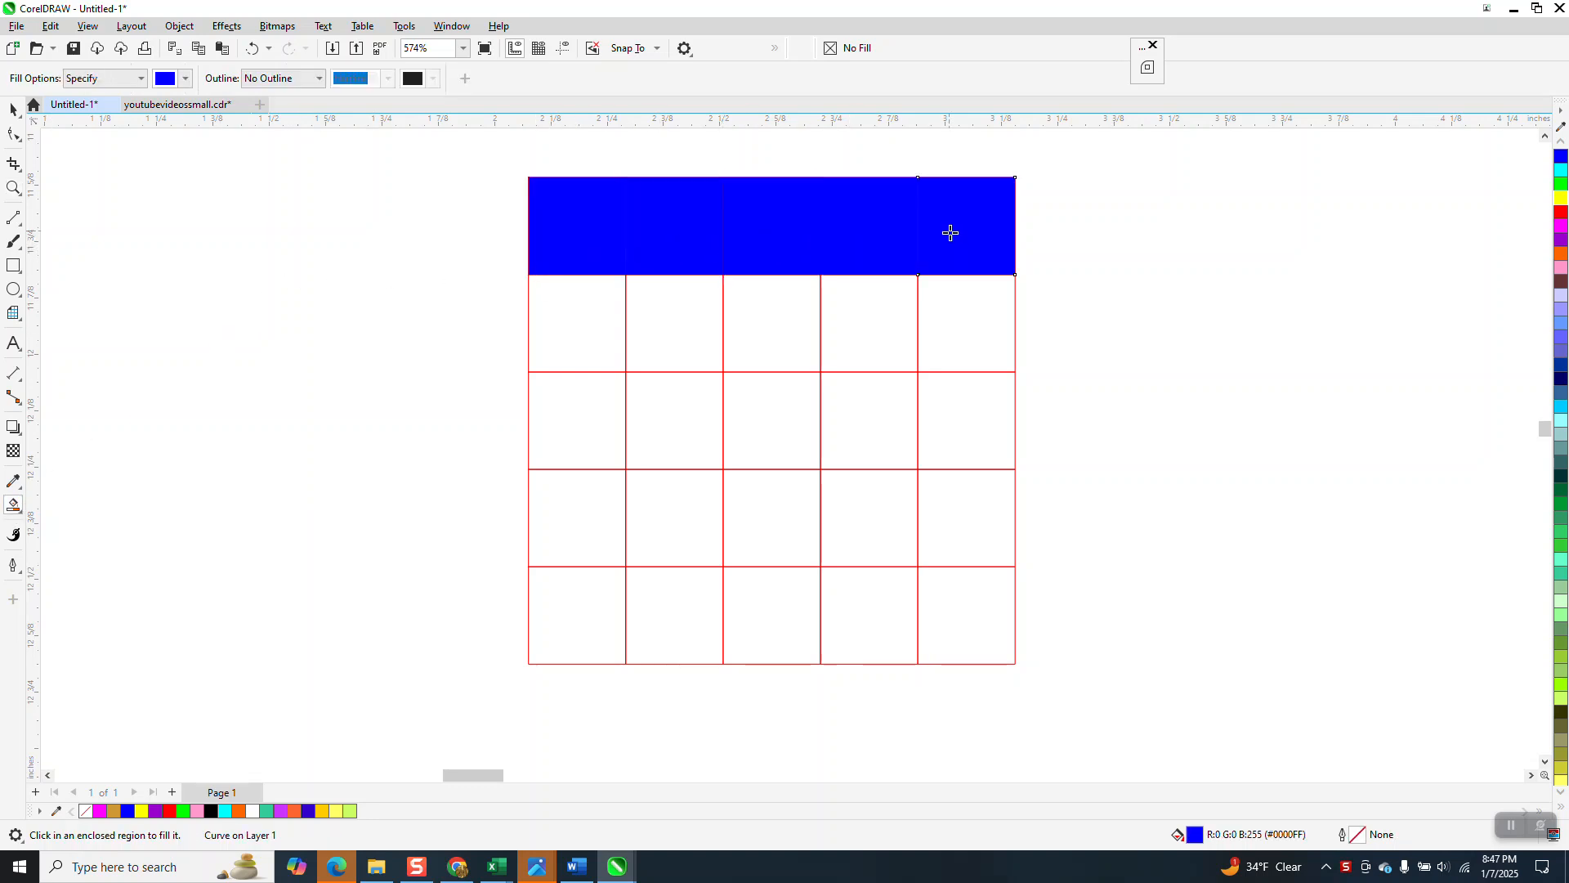
pyautogui.click(929, 323)
pyautogui.click(887, 319)
pyautogui.click(785, 322)
pyautogui.click(698, 328)
pyautogui.click(582, 343)
pyautogui.click(578, 396)
pyautogui.click(670, 414)
pyautogui.click(767, 410)
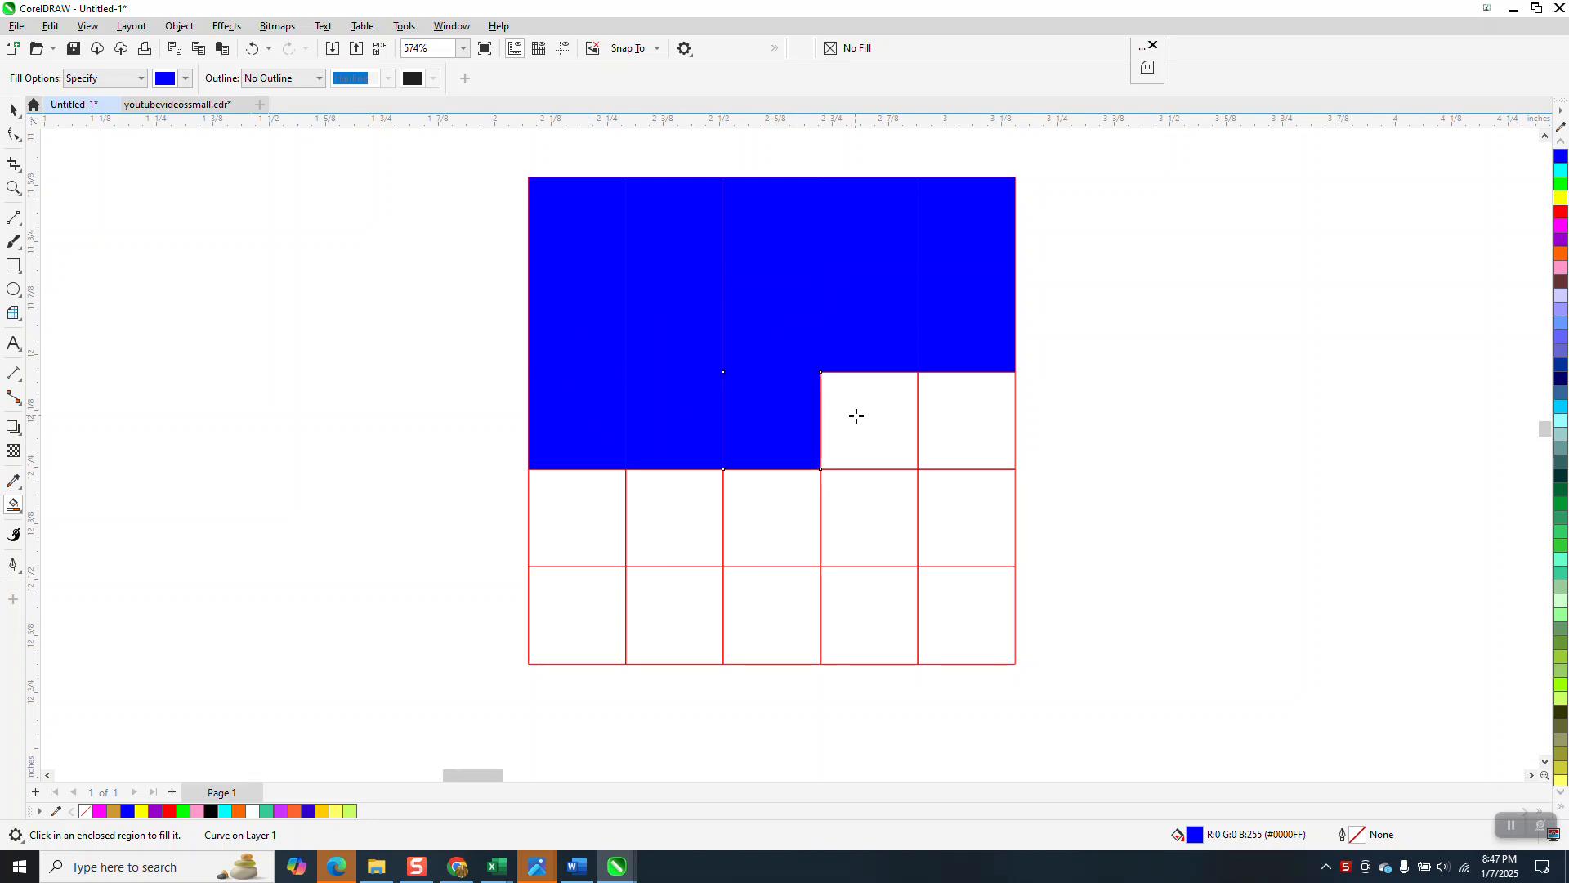
pyautogui.click(853, 416)
pyautogui.click(962, 423)
pyautogui.click(972, 501)
pyautogui.click(887, 515)
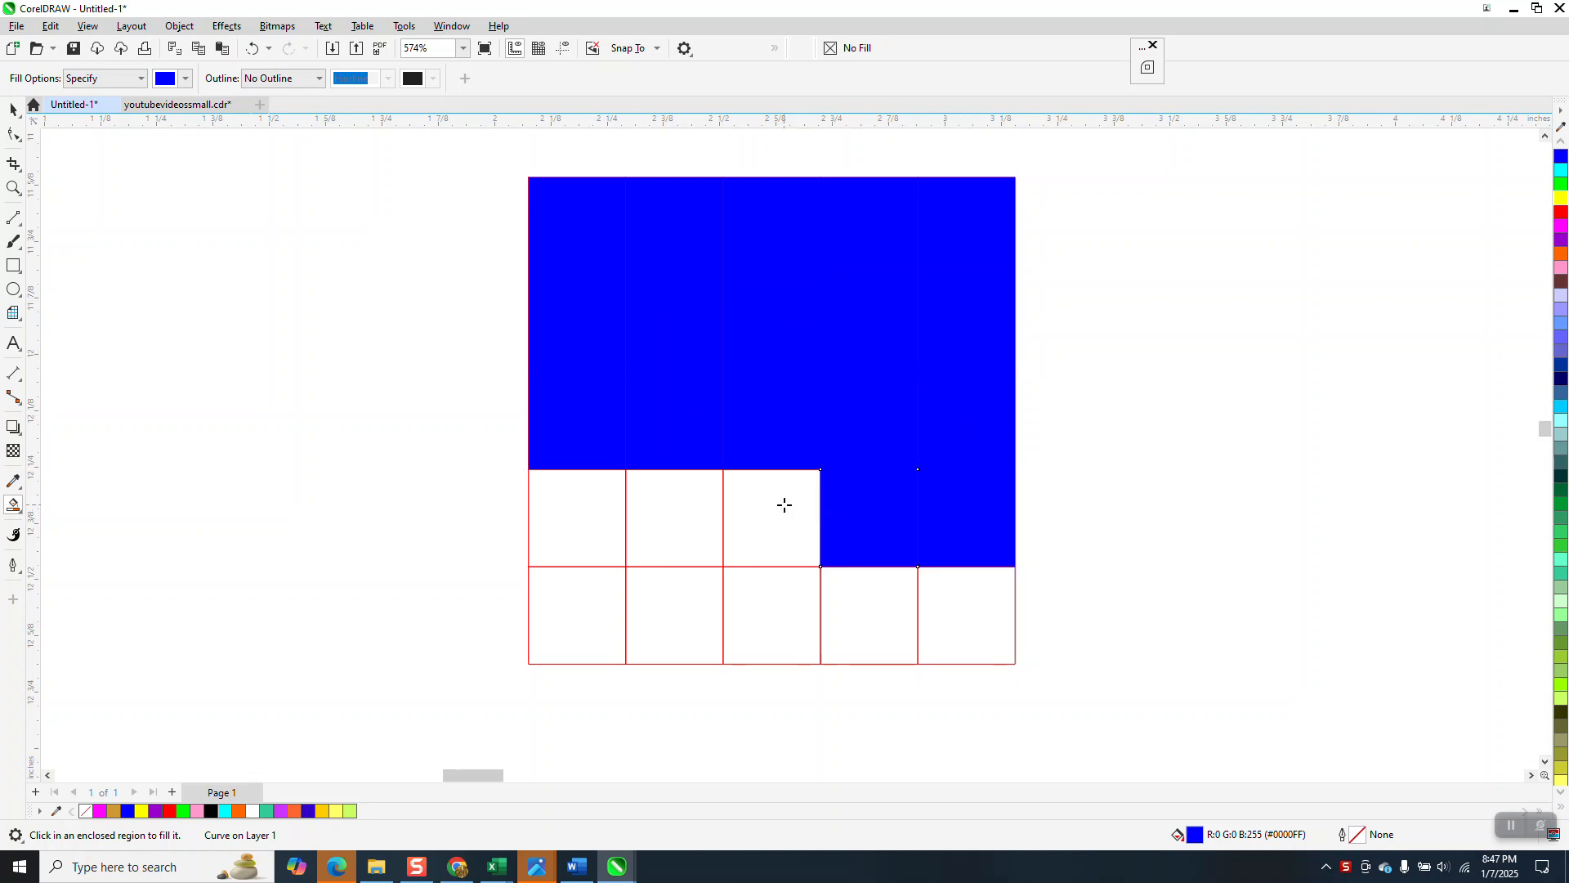
pyautogui.click(785, 504)
pyautogui.click(697, 507)
pyautogui.click(605, 515)
pyautogui.click(603, 606)
pyautogui.click(676, 603)
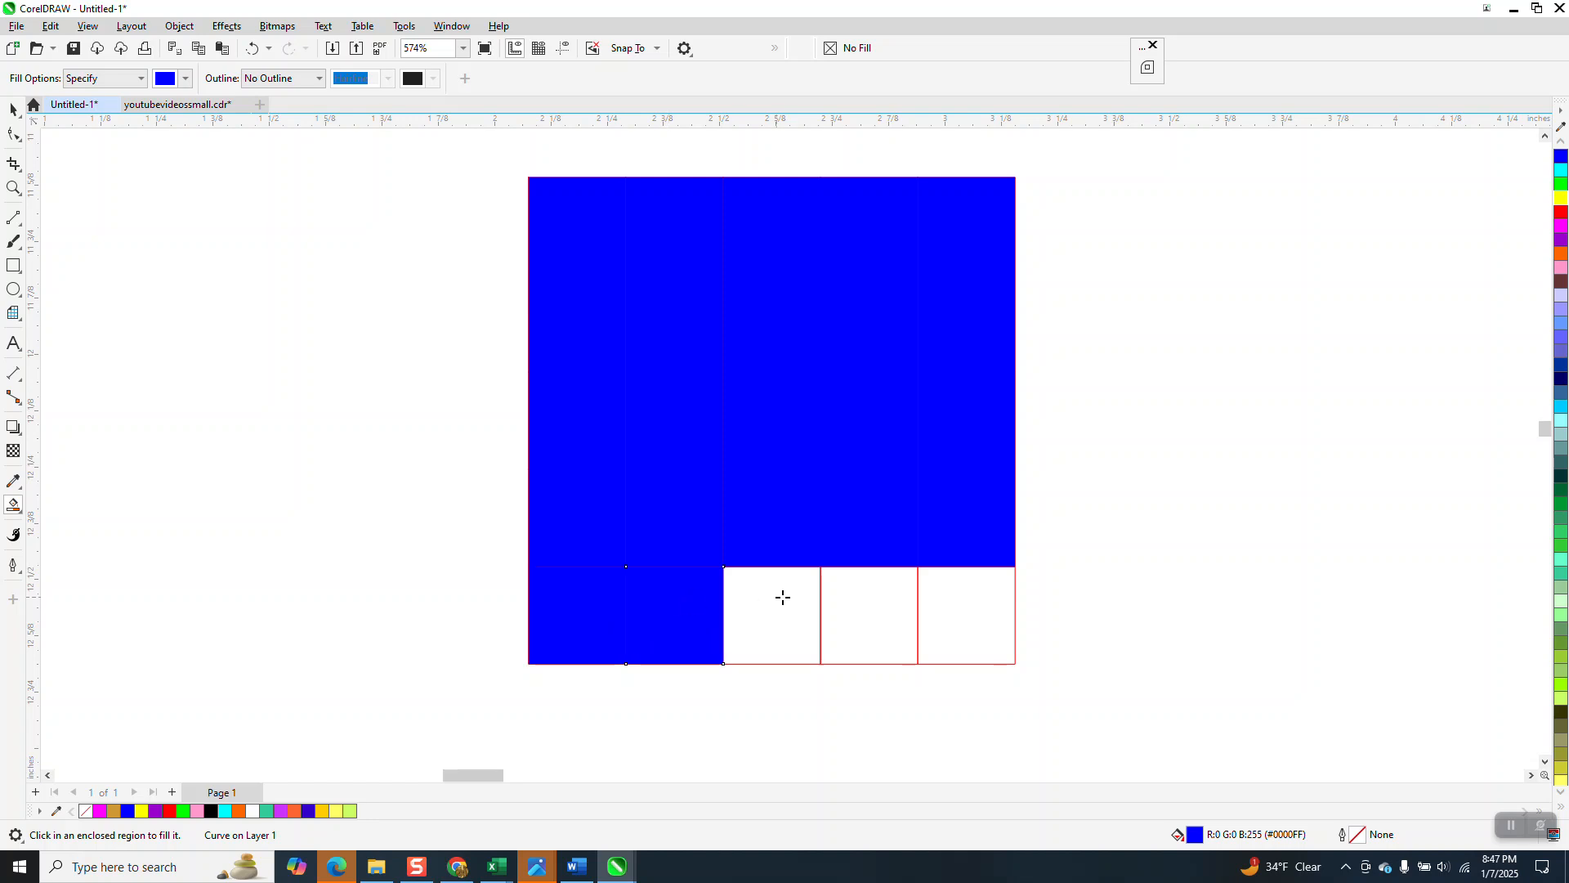
pyautogui.click(772, 599)
pyautogui.click(862, 599)
pyautogui.click(967, 602)
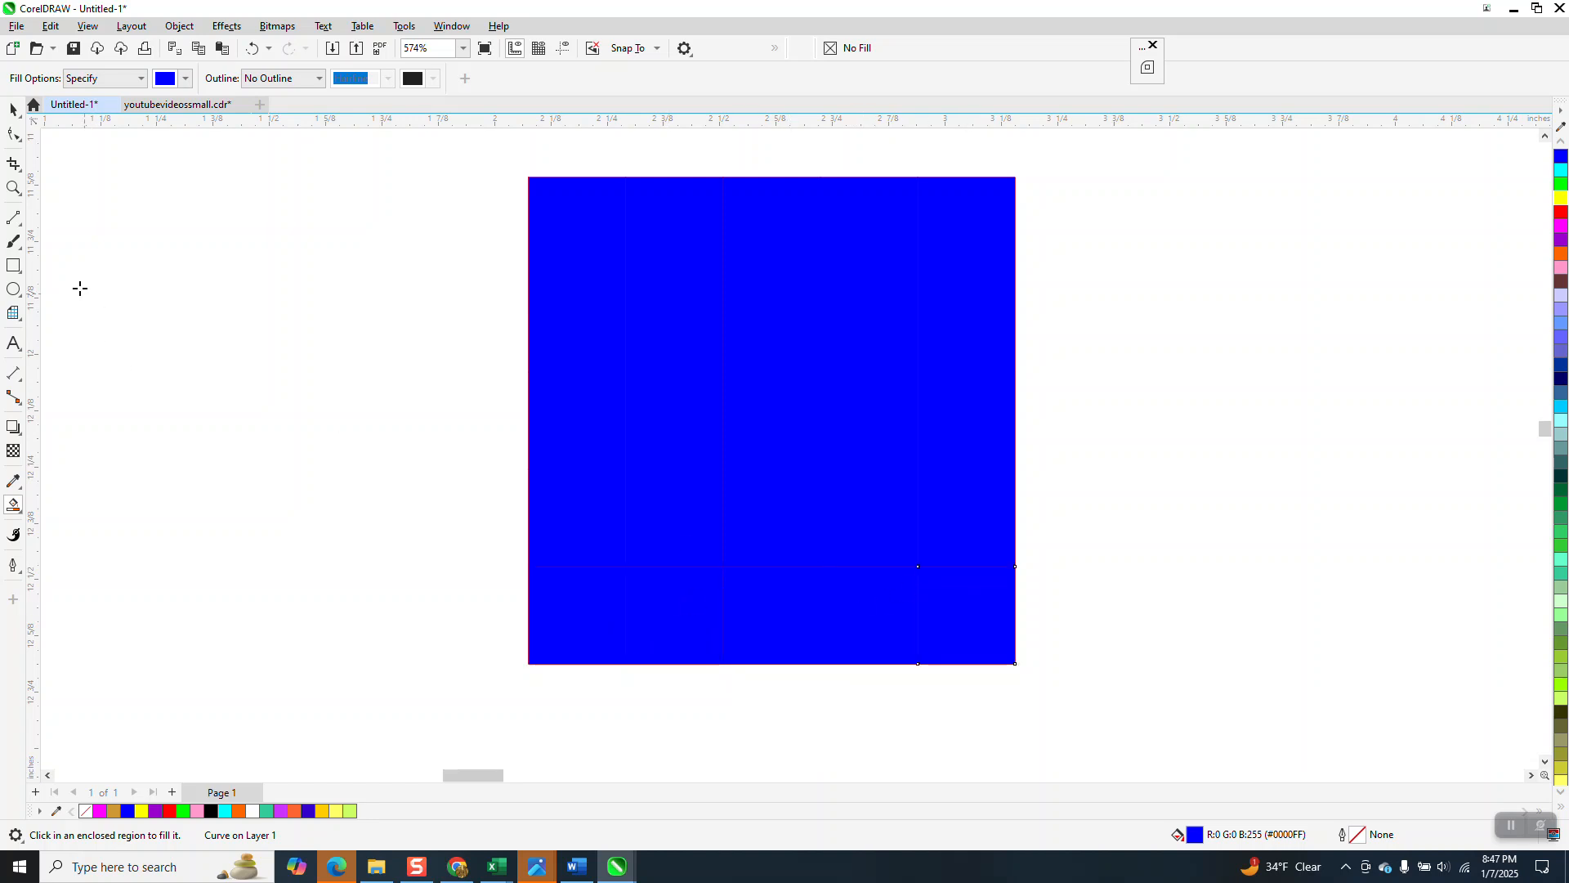
# Step: Color the bottom-right cell and the second-row, second-column cell yellow
pyautogui.click(14, 109)
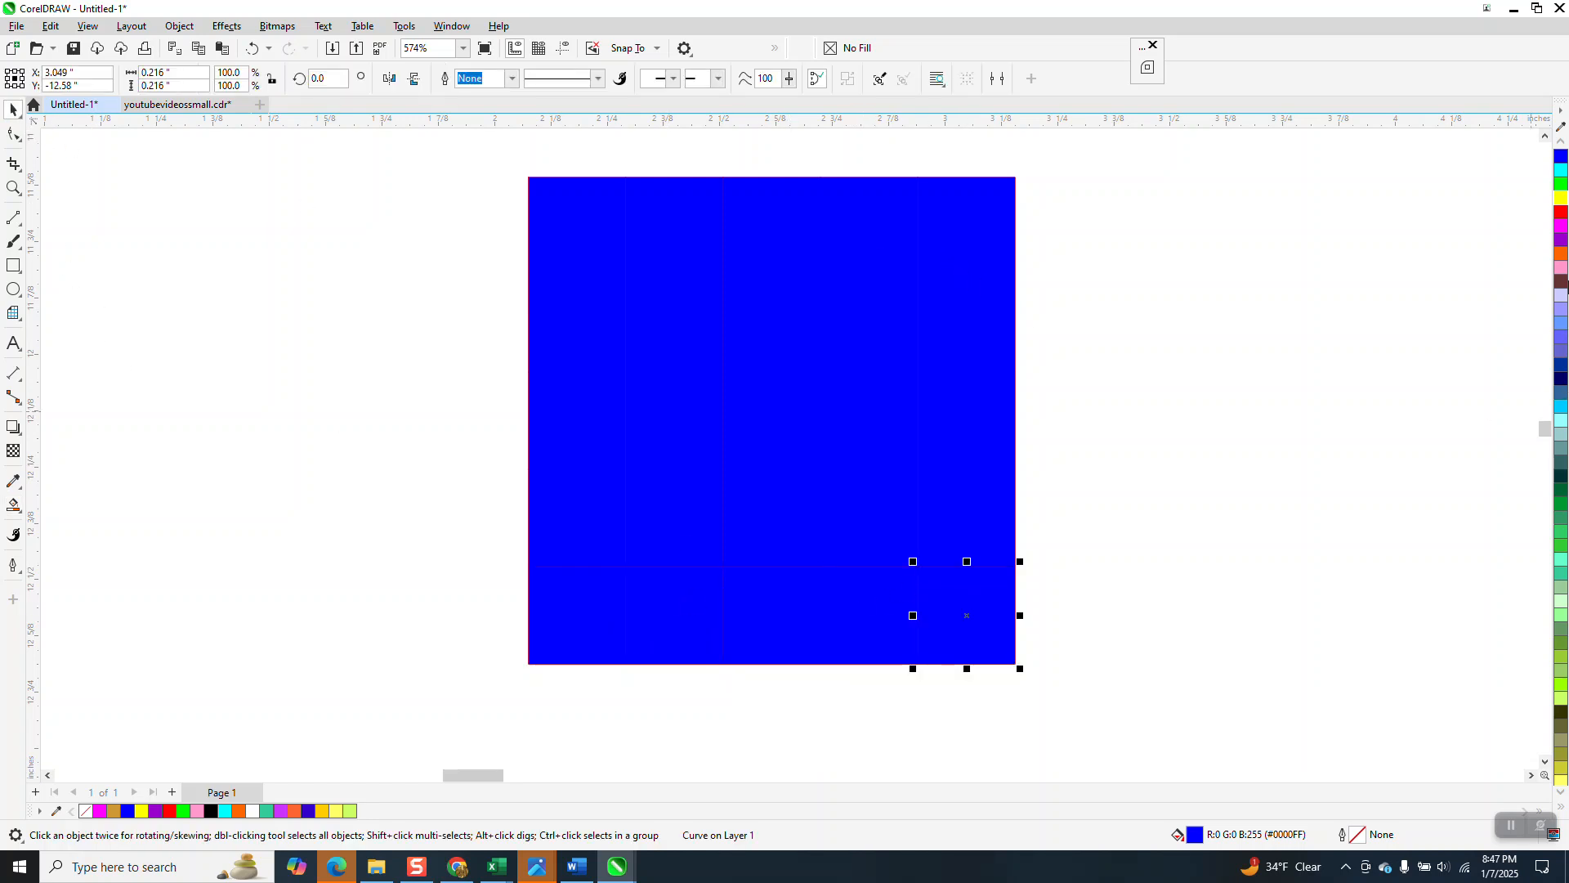
pyautogui.click(1562, 200)
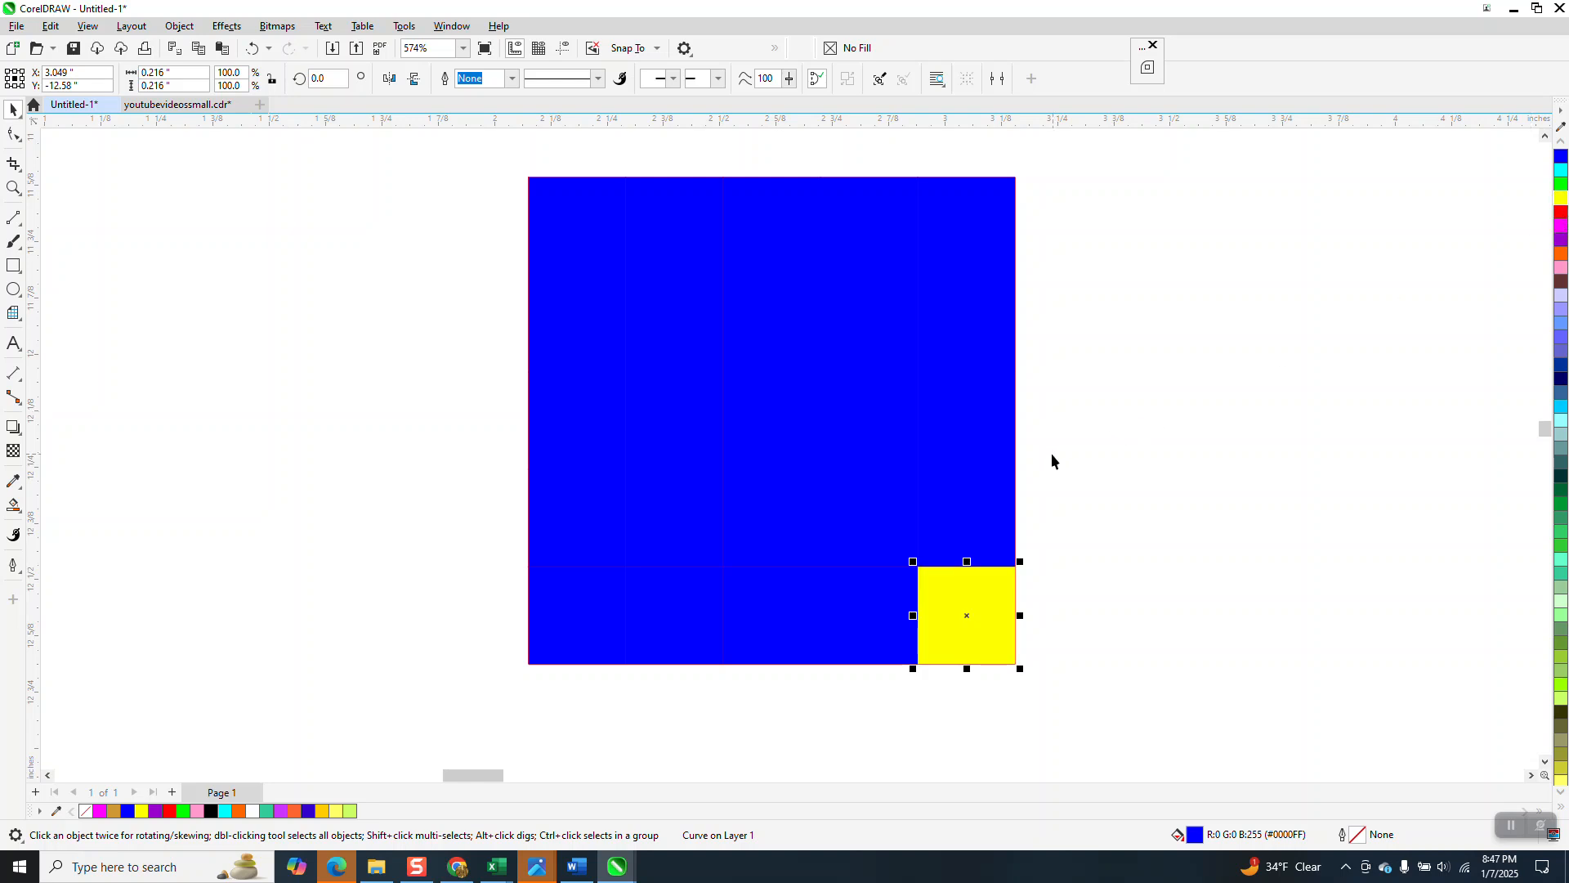
pyautogui.click(676, 322)
pyautogui.click(1561, 199)
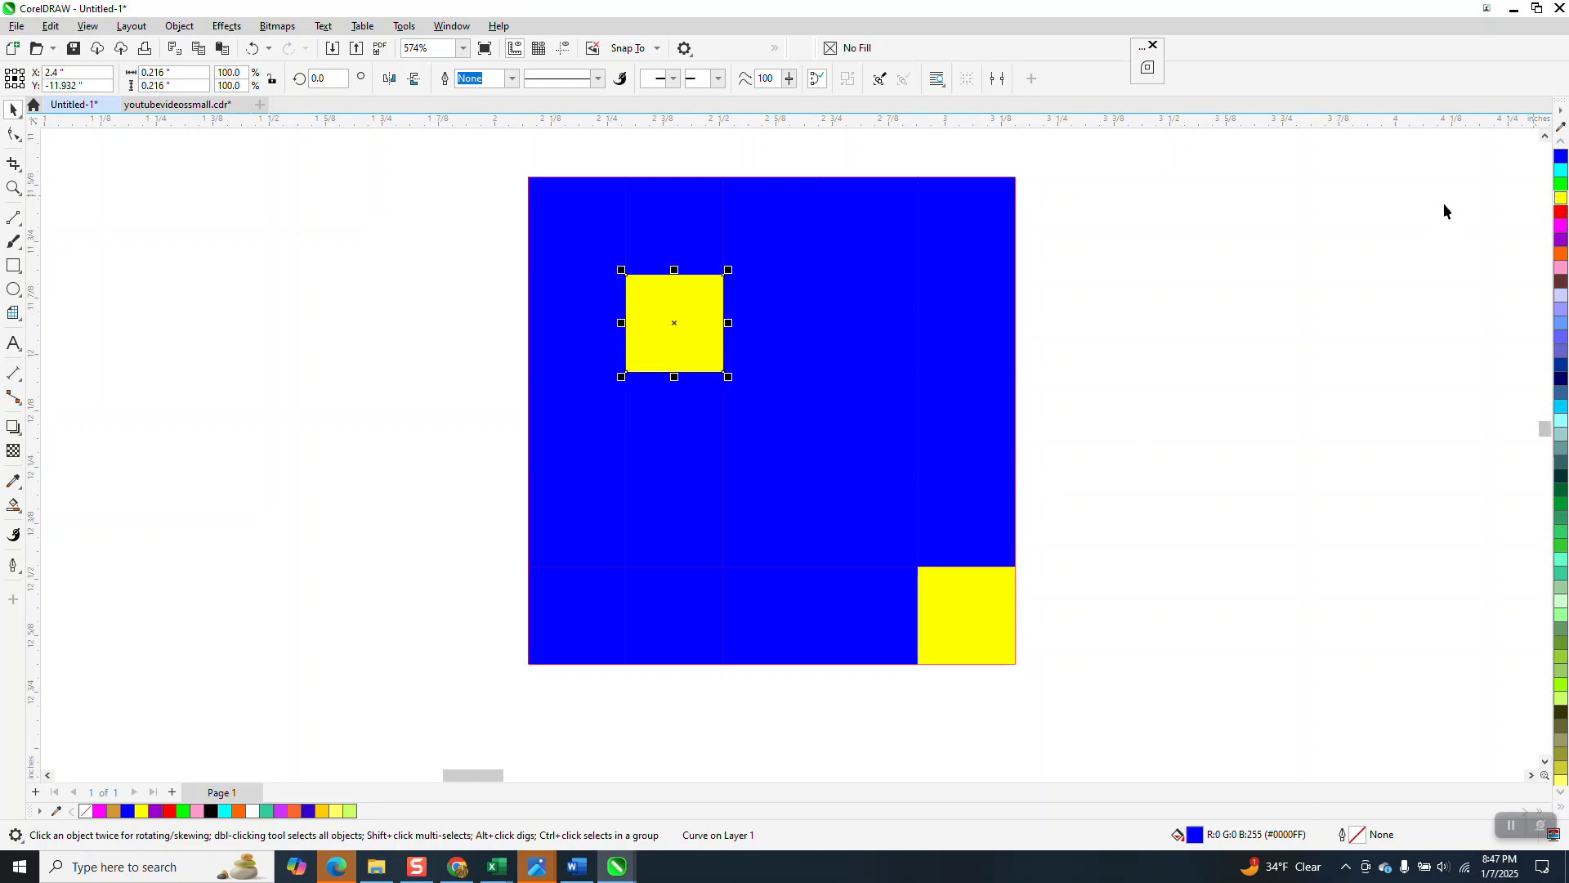
# Step: Color the top-right cell cyan and the top-left cell orange
pyautogui.click(999, 188)
pyautogui.click(1561, 170)
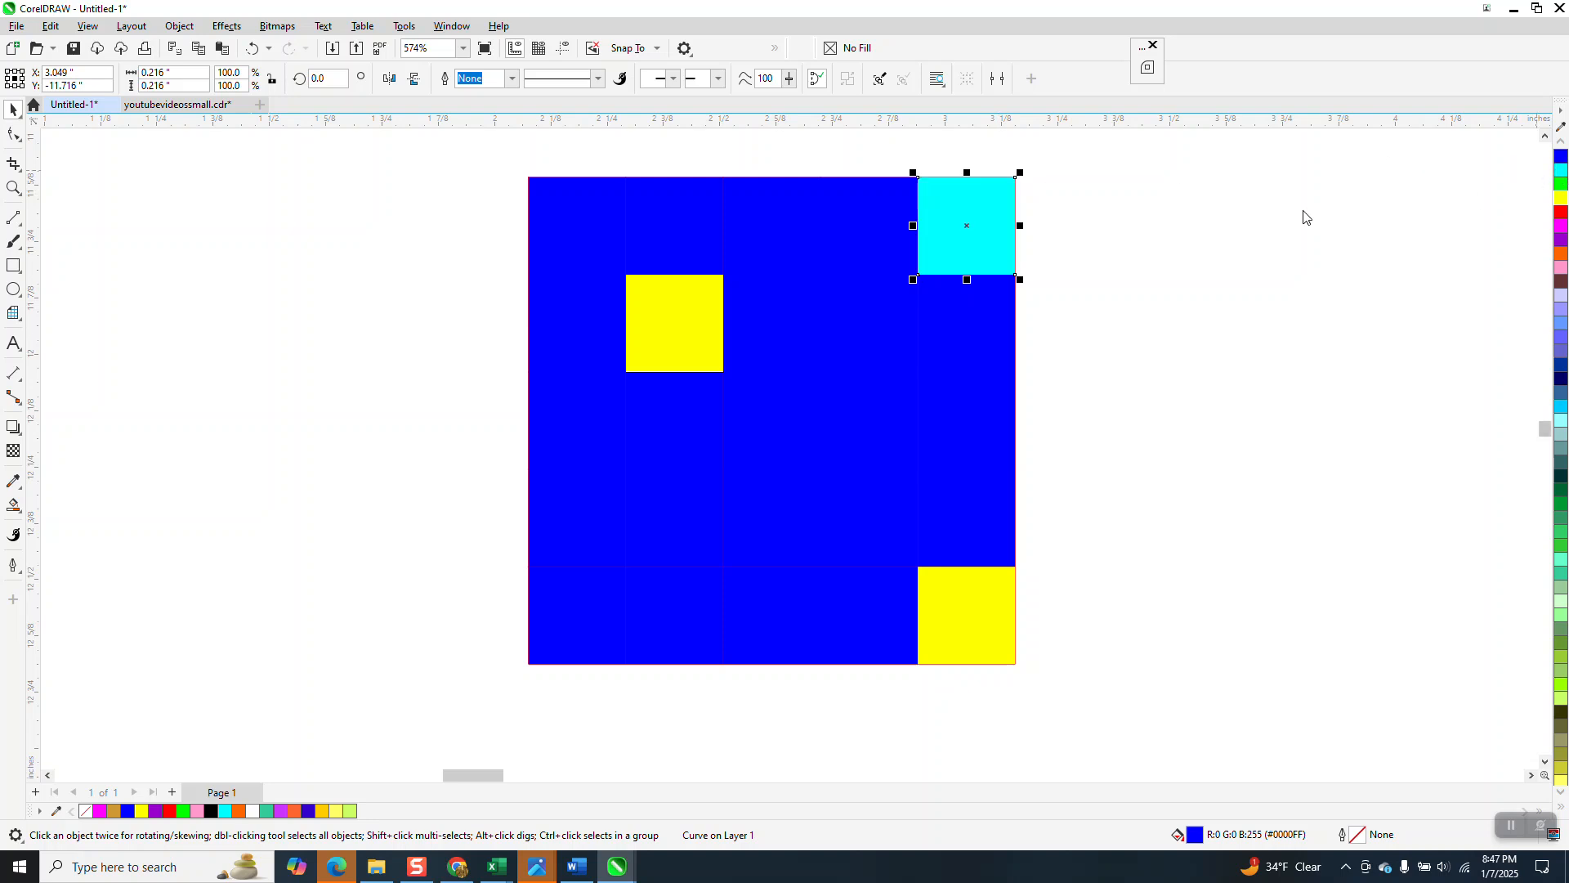
pyautogui.click(561, 210)
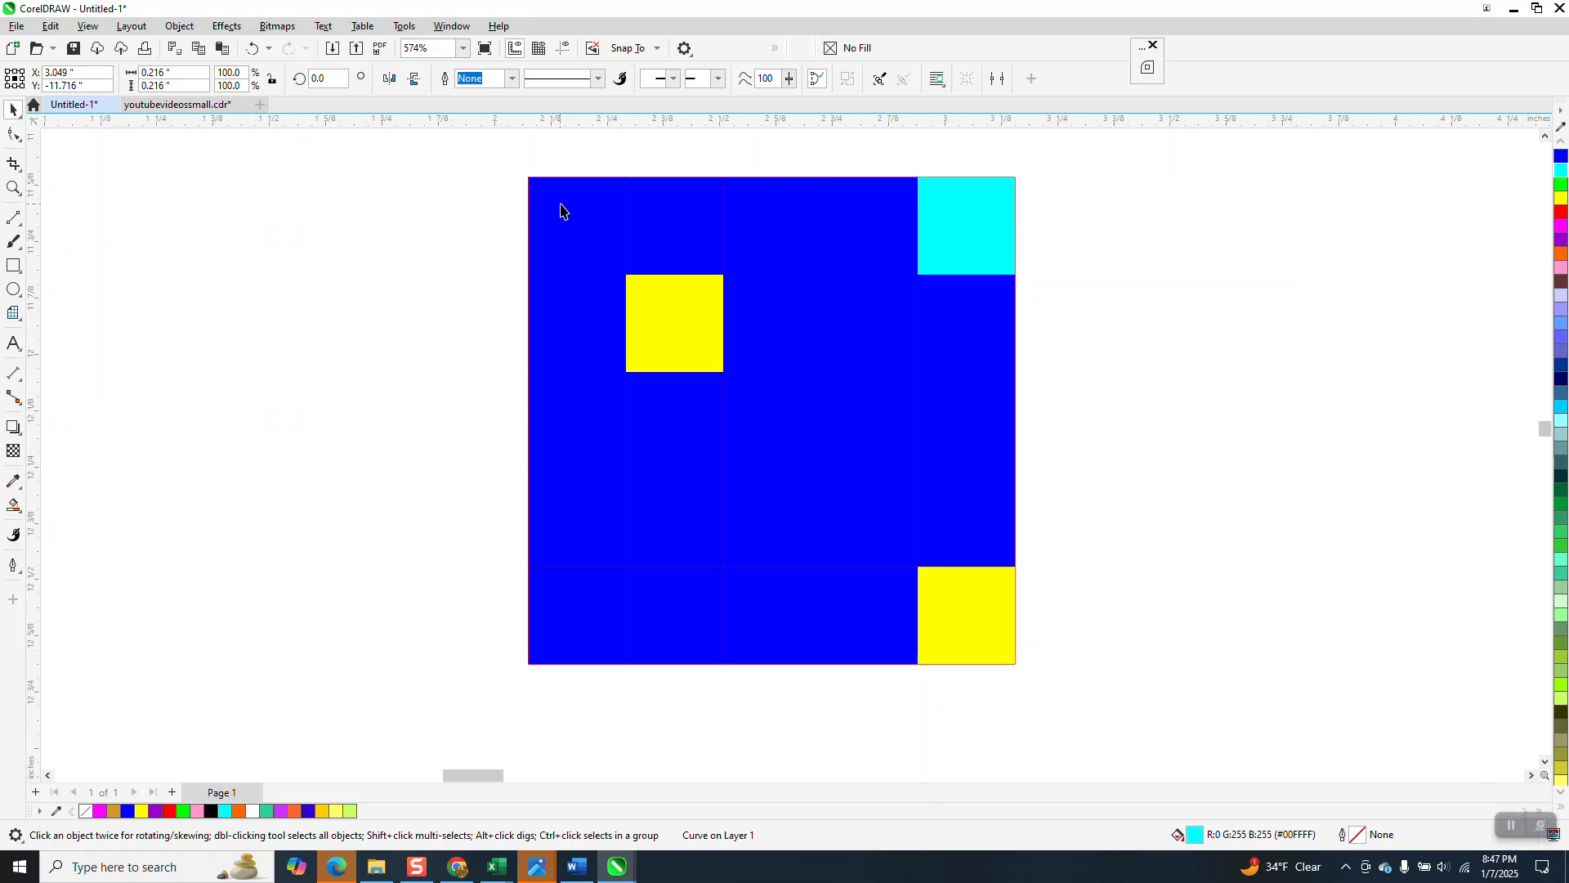
pyautogui.click(1561, 255)
# Step: Color the second cell of the bottom row red and the third-row, fourth-column cell green
pyautogui.click(629, 597)
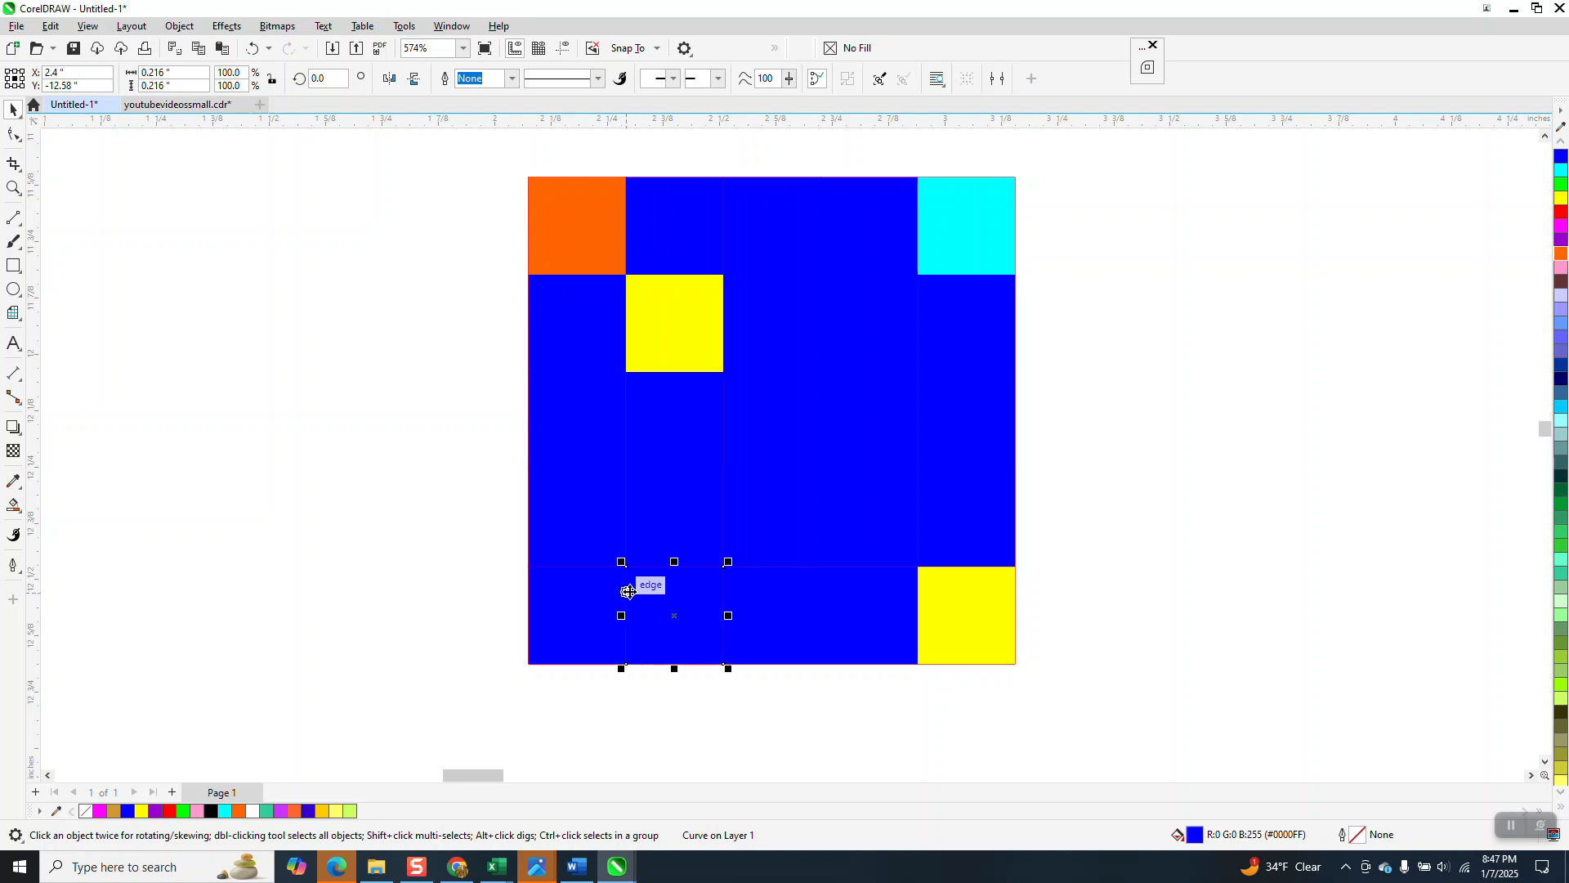
pyautogui.click(1561, 215)
pyautogui.click(874, 427)
pyautogui.click(1562, 185)
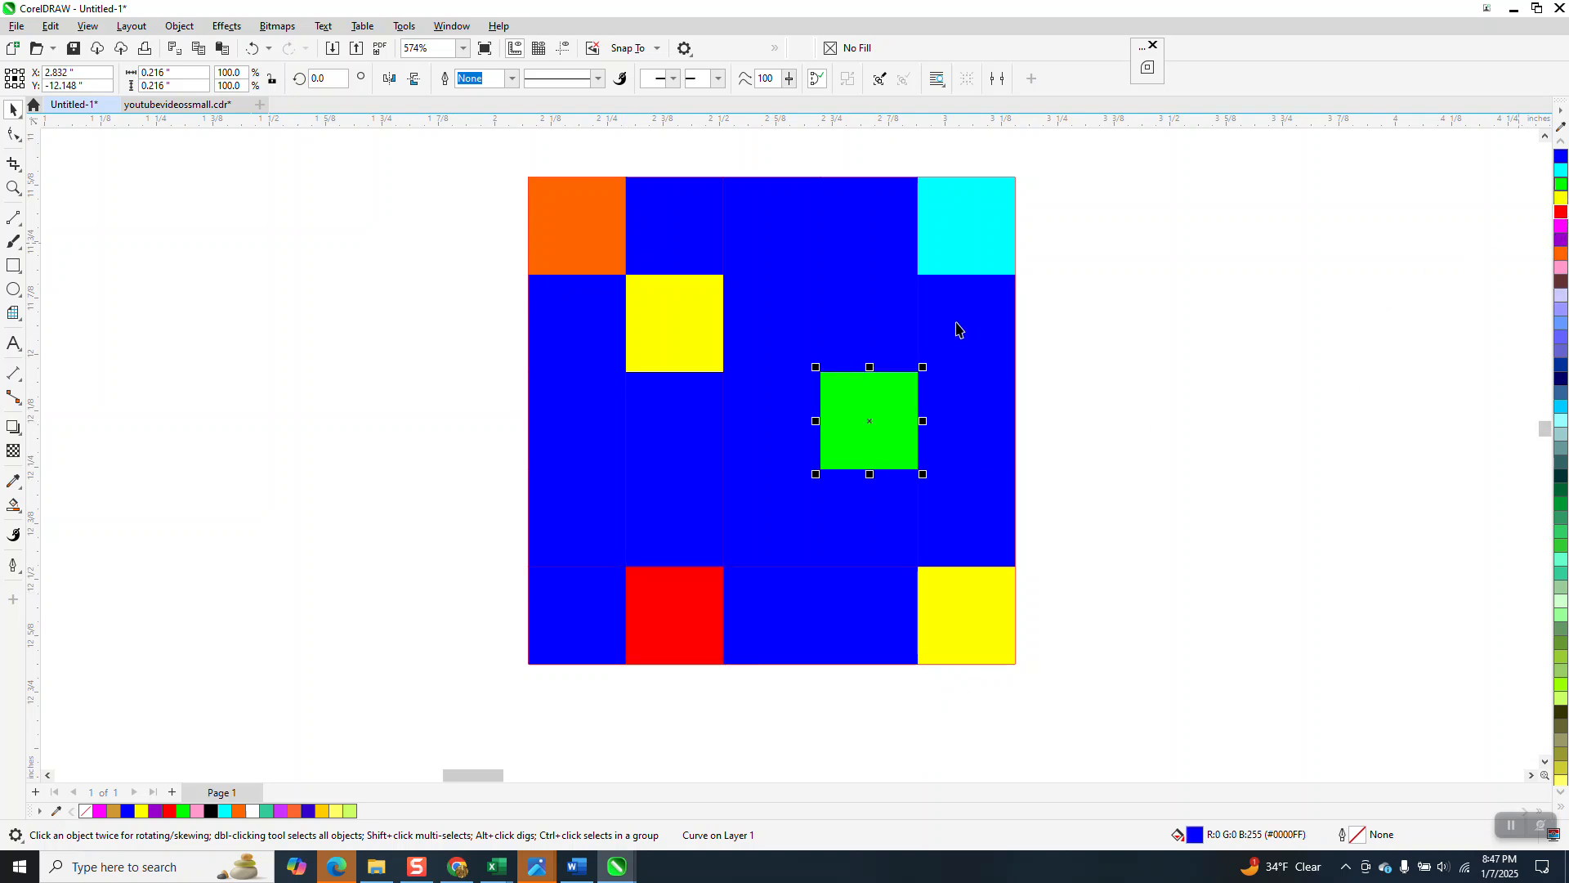
# Step: Color the top-row middle cell green and the second-row rightmost cell white
pyautogui.click(770, 221)
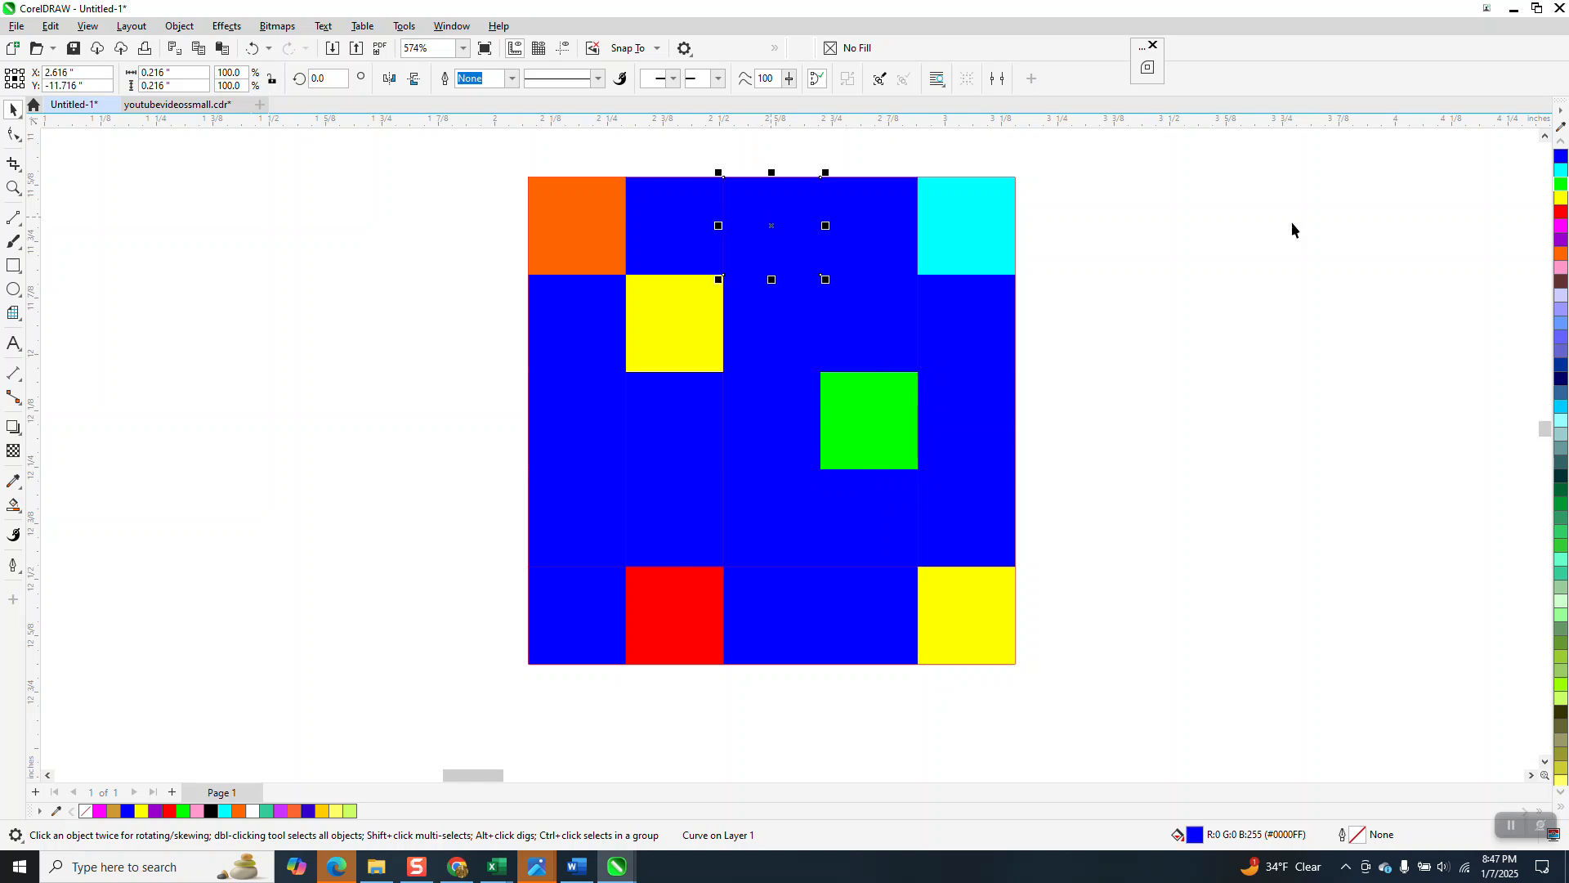
pyautogui.click(1561, 185)
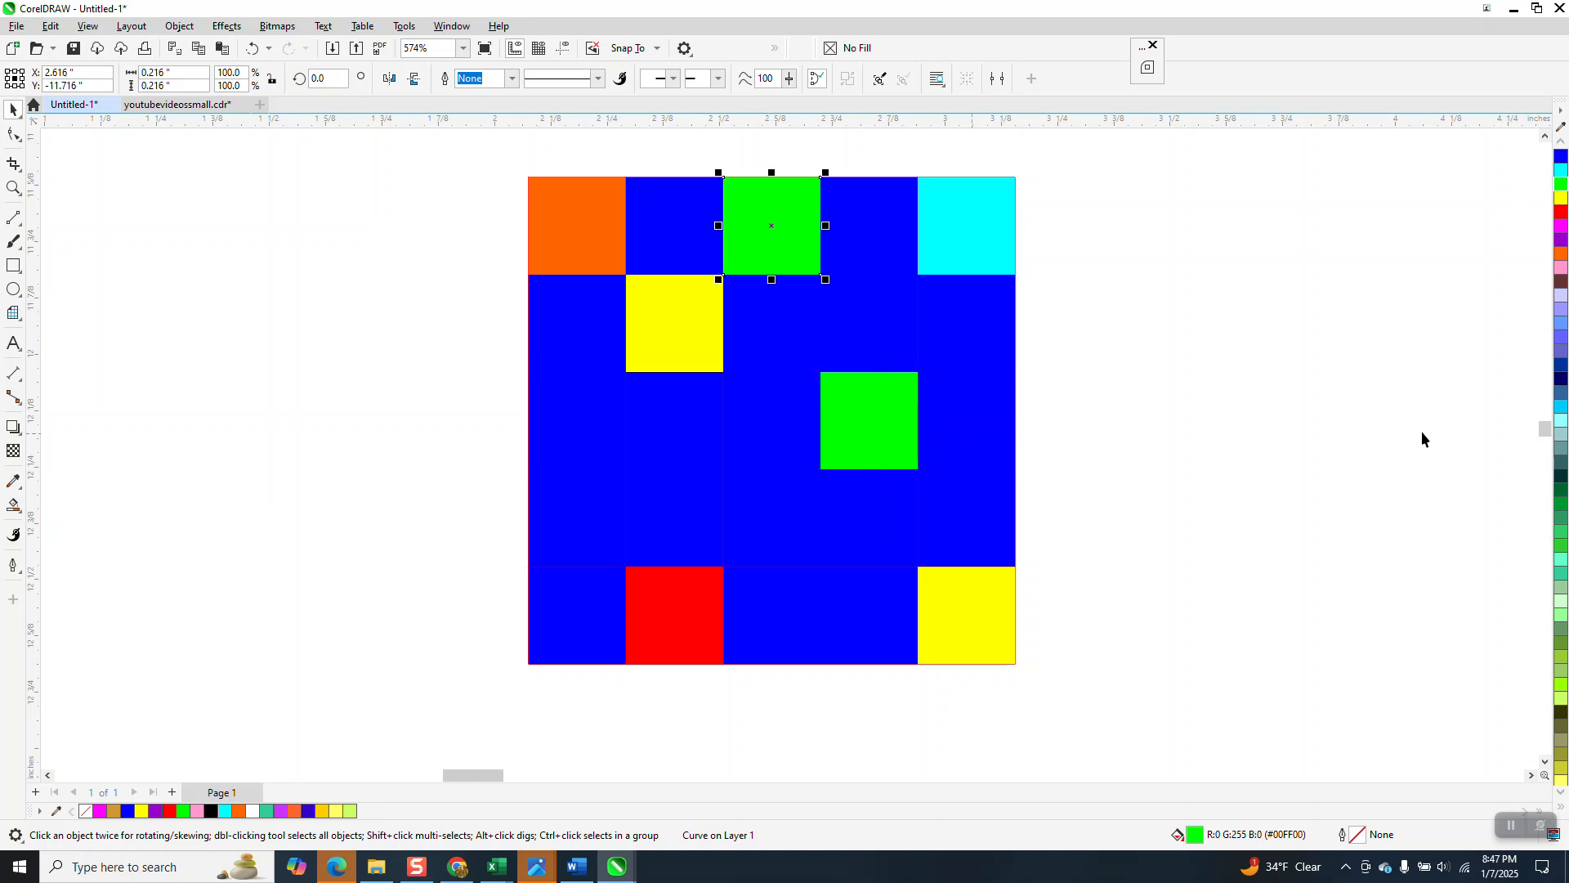
pyautogui.scroll(3, 1563, 149)
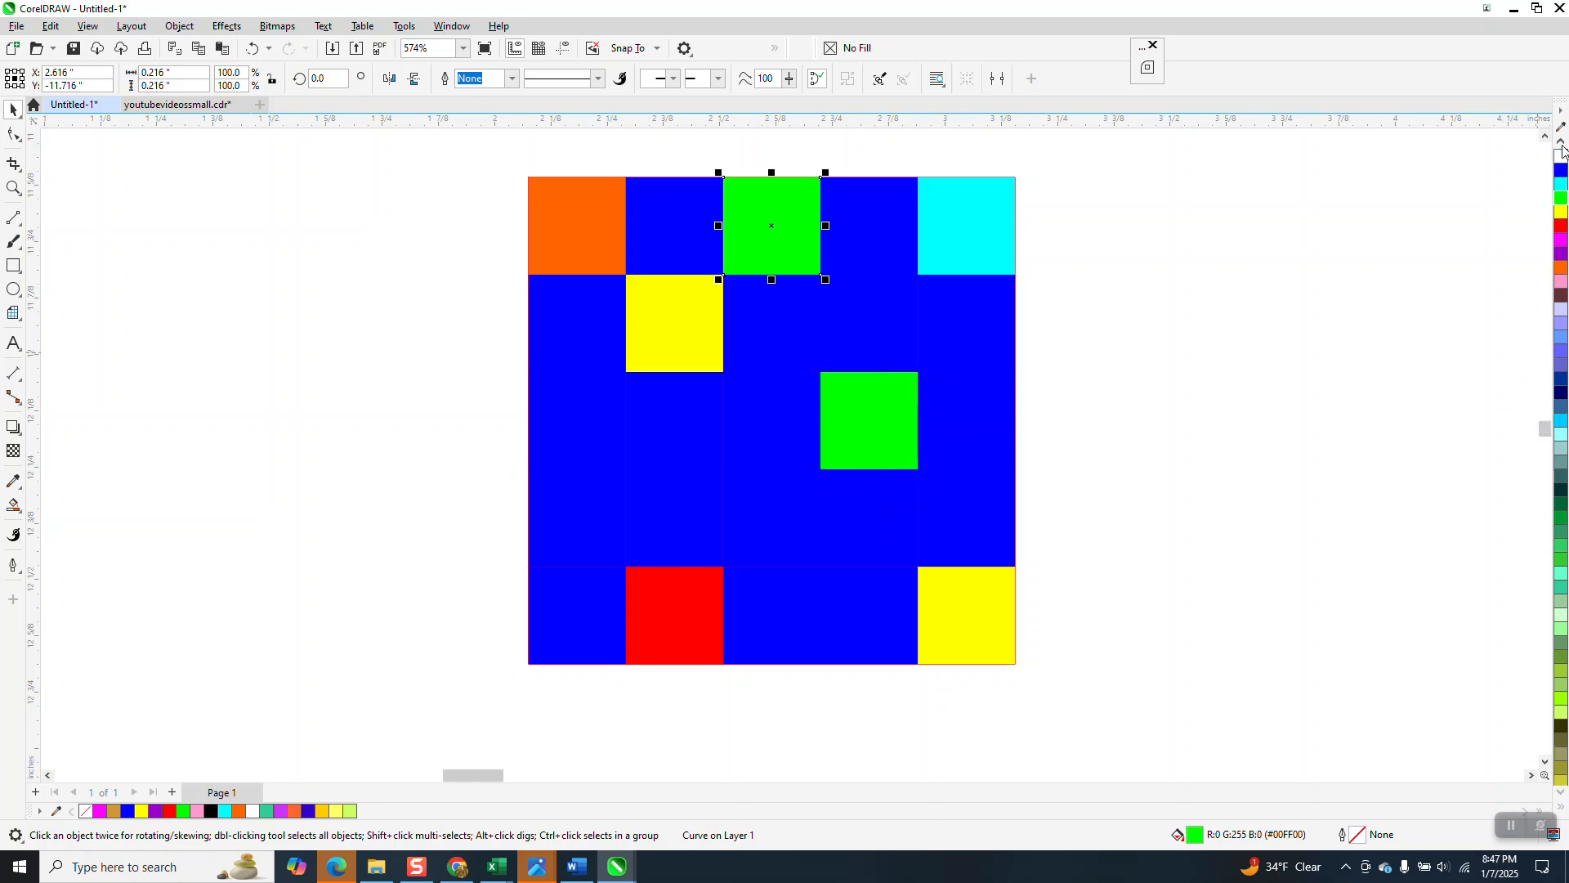
pyautogui.click(975, 319)
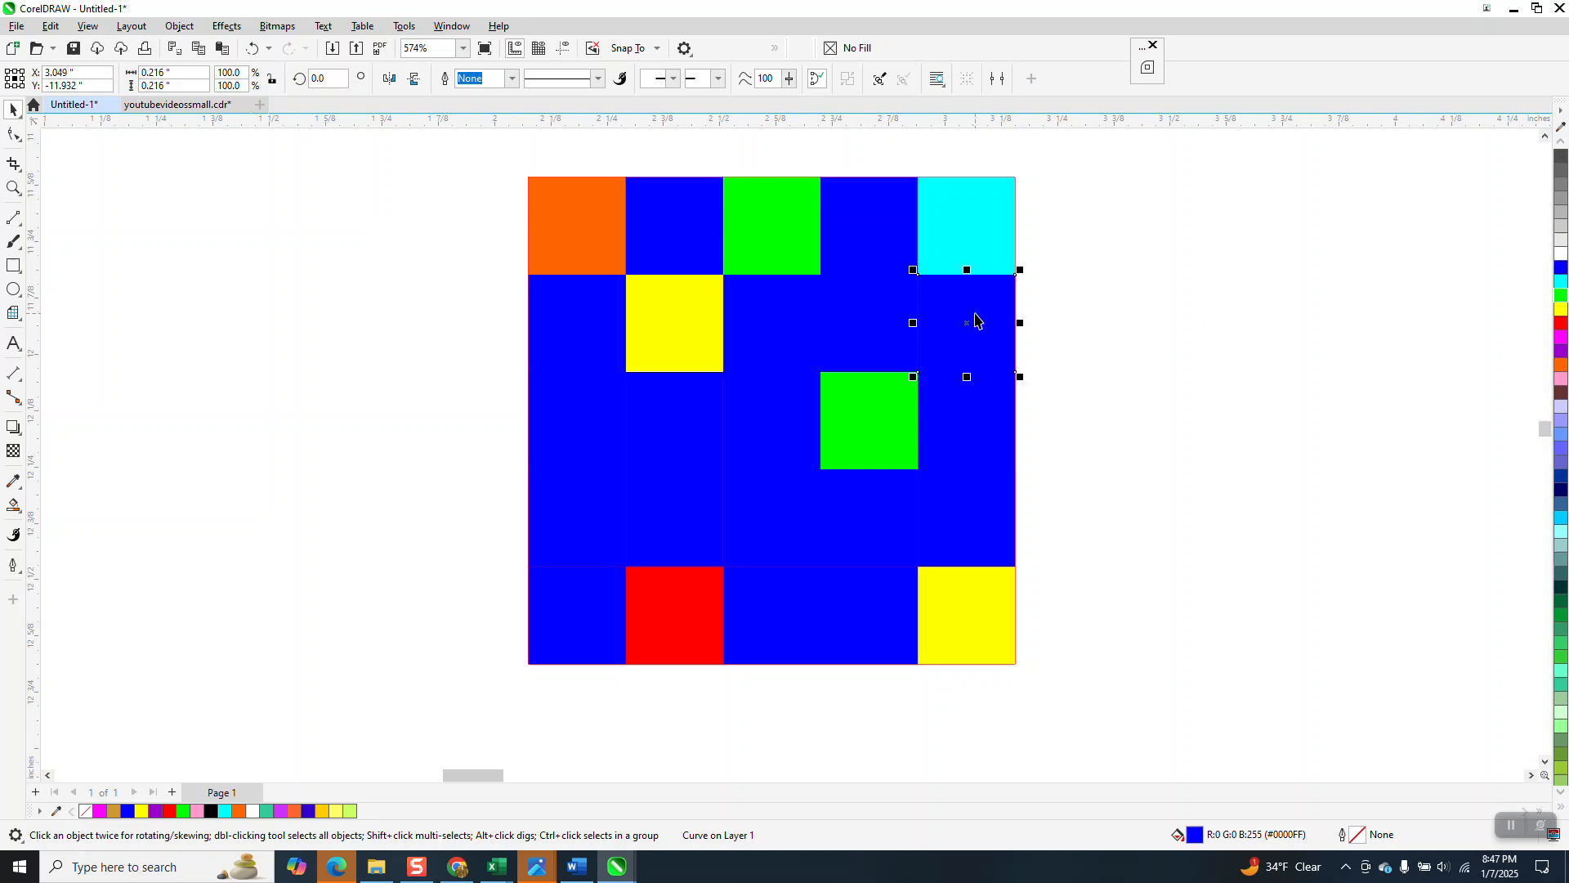
pyautogui.click(1561, 253)
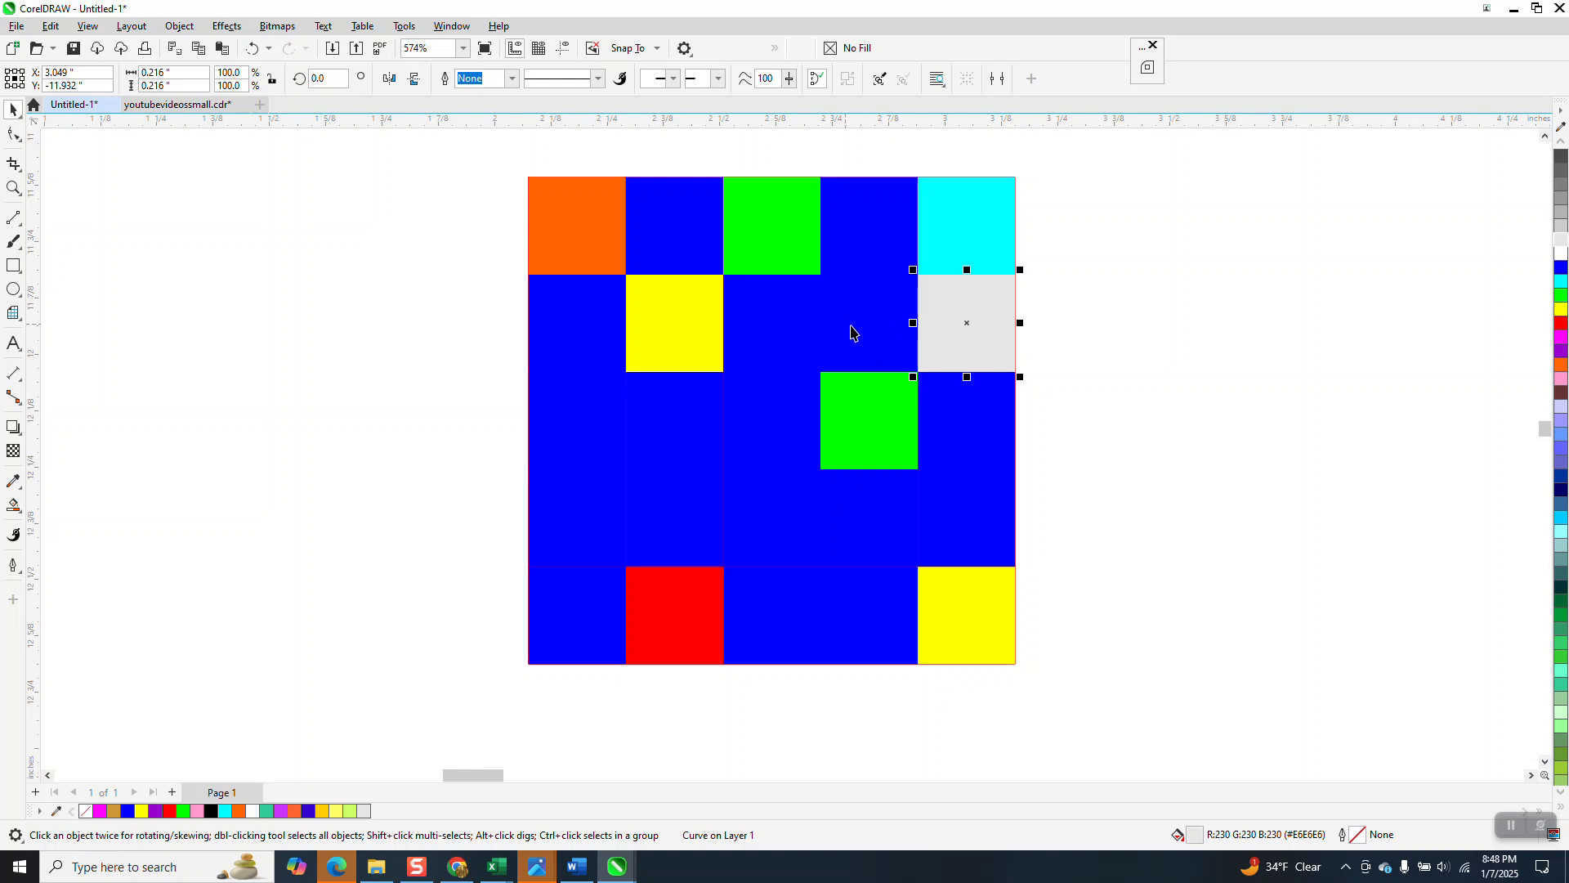
pyautogui.click(1562, 256)
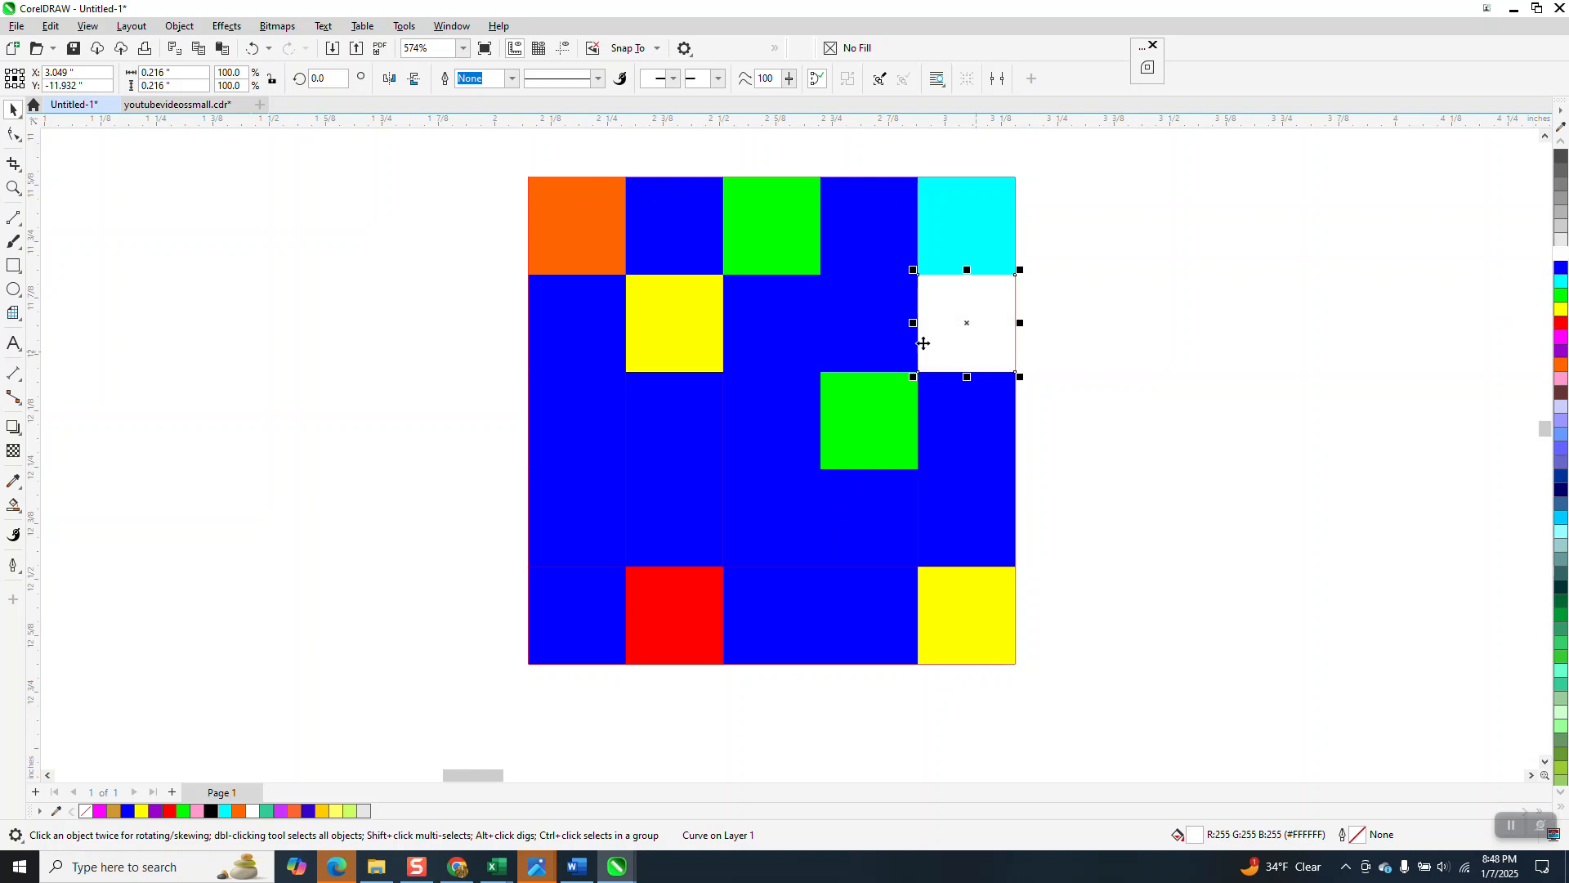
# Step: Make the center cell white and recolor the second-row rightmost cell red
pyautogui.click(769, 455)
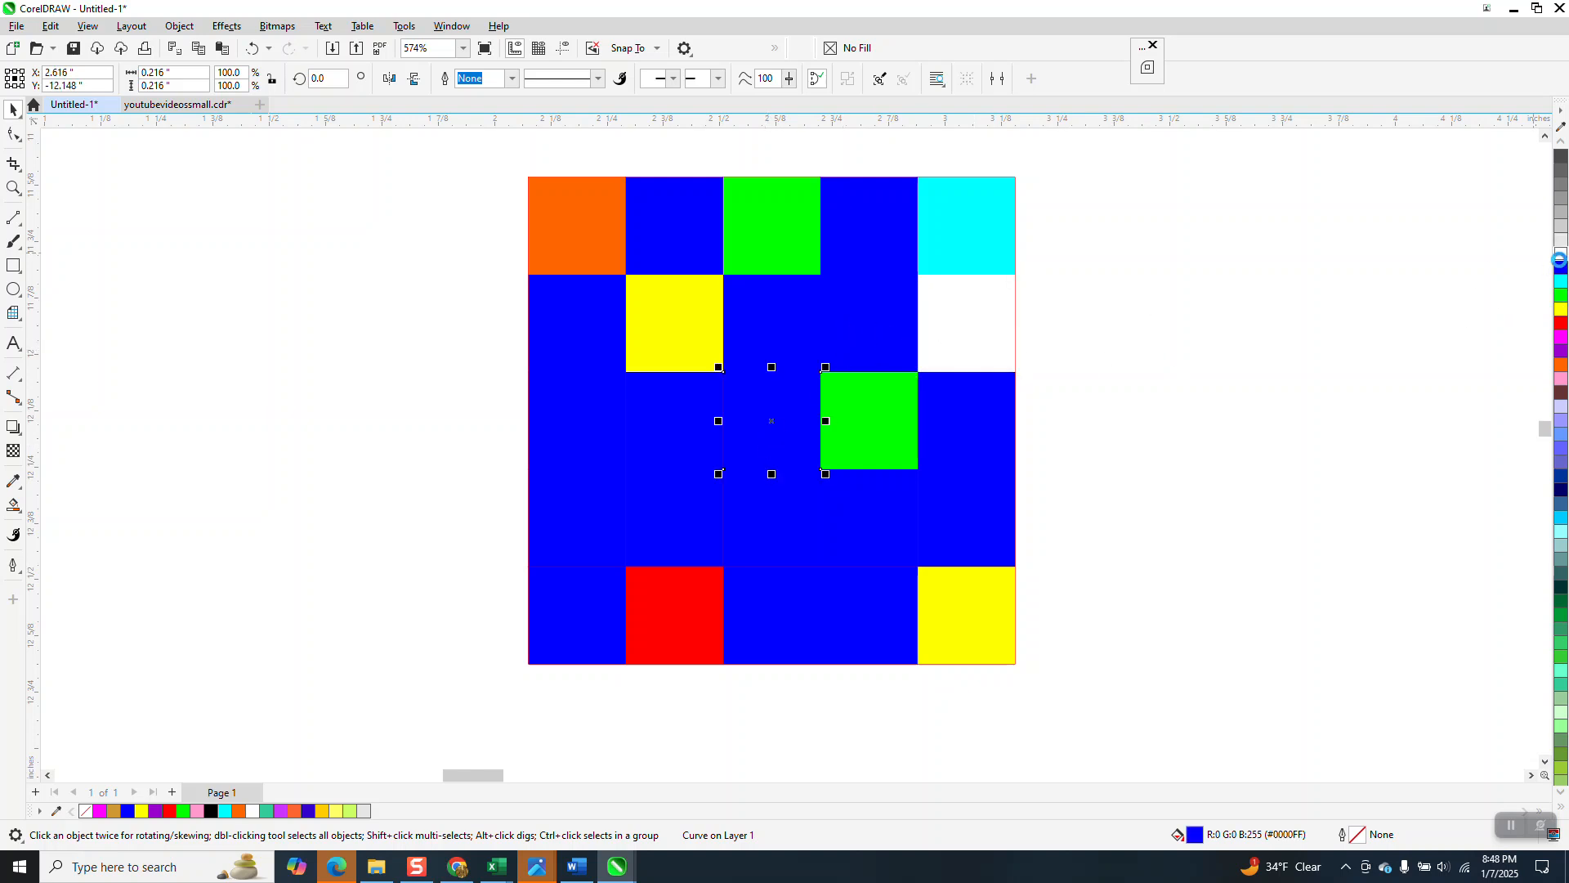
pyautogui.click(1562, 255)
pyautogui.click(944, 330)
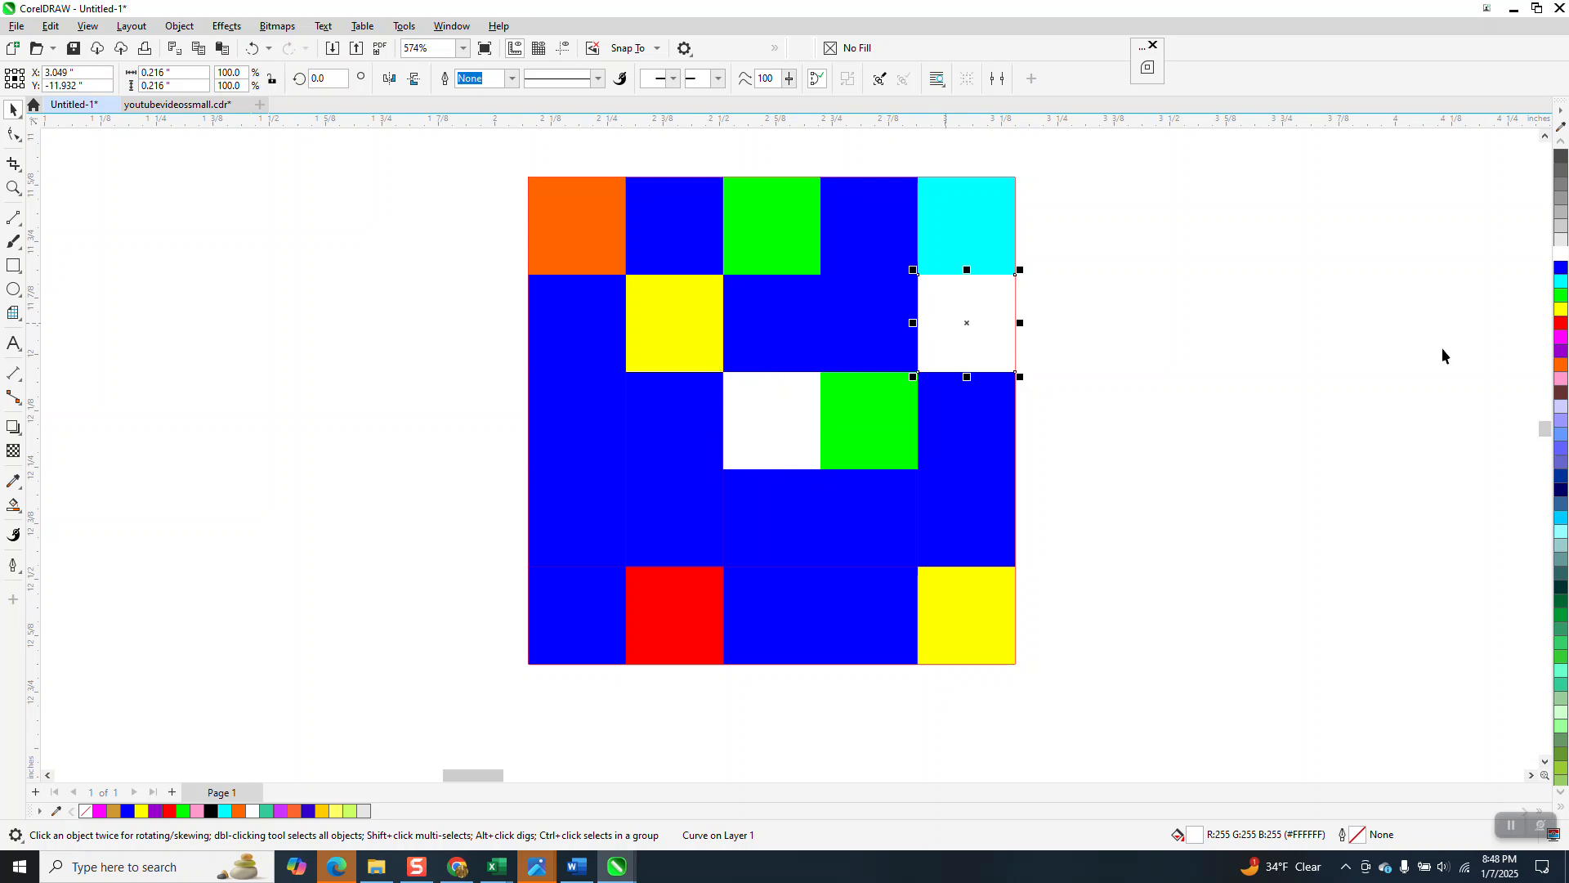
pyautogui.click(1562, 327)
# Step: Color the third-row rightmost cell orange and the fourth-row, fourth-column cell pink
pyautogui.click(995, 426)
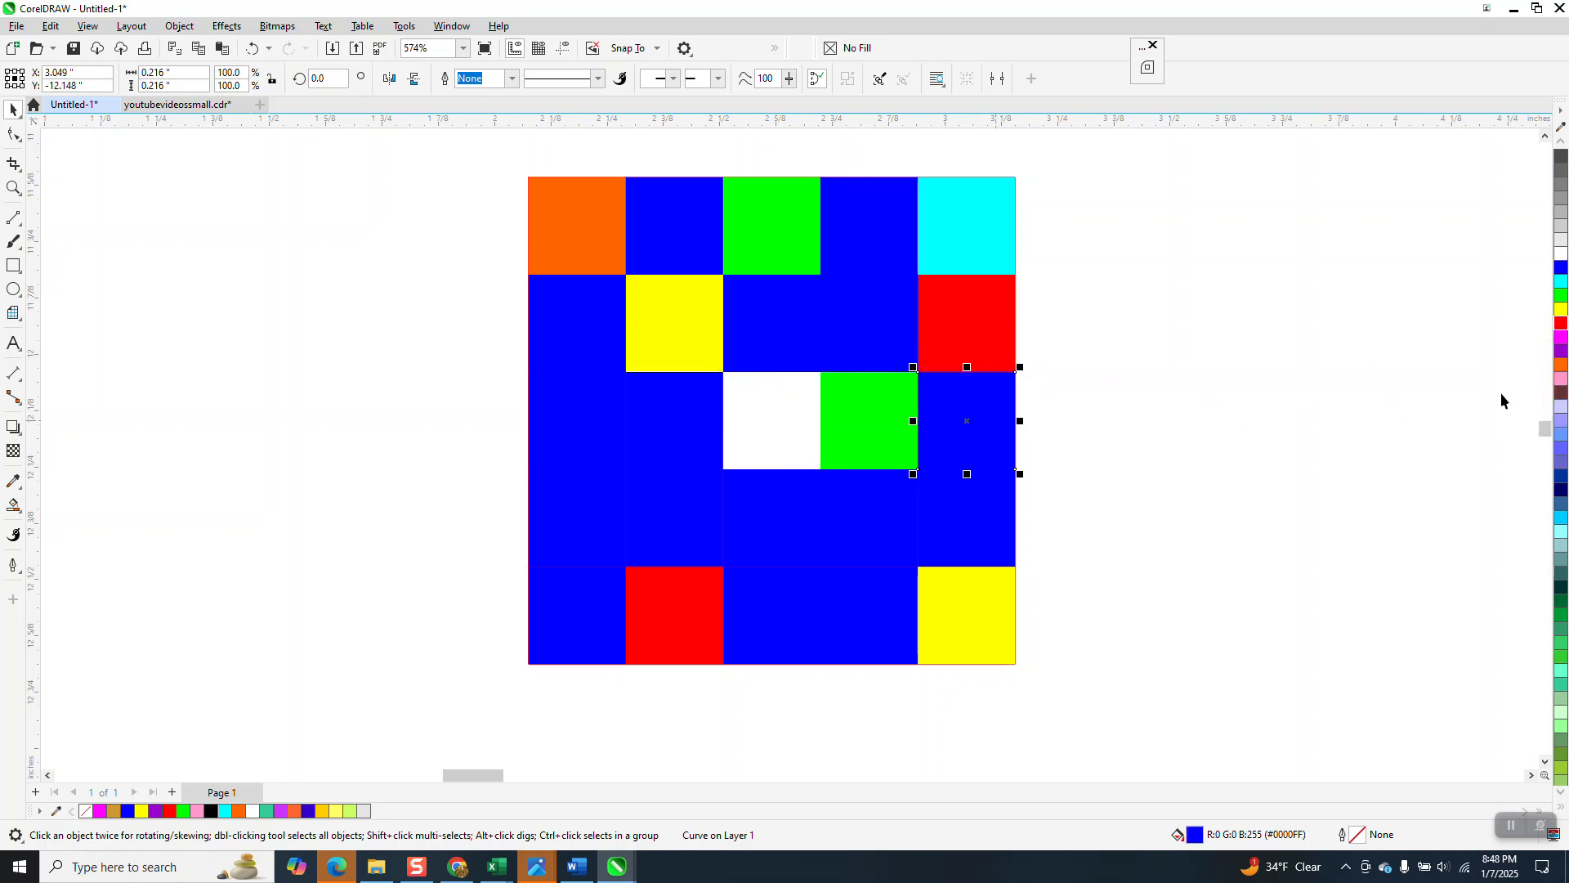
pyautogui.click(1558, 367)
pyautogui.click(881, 529)
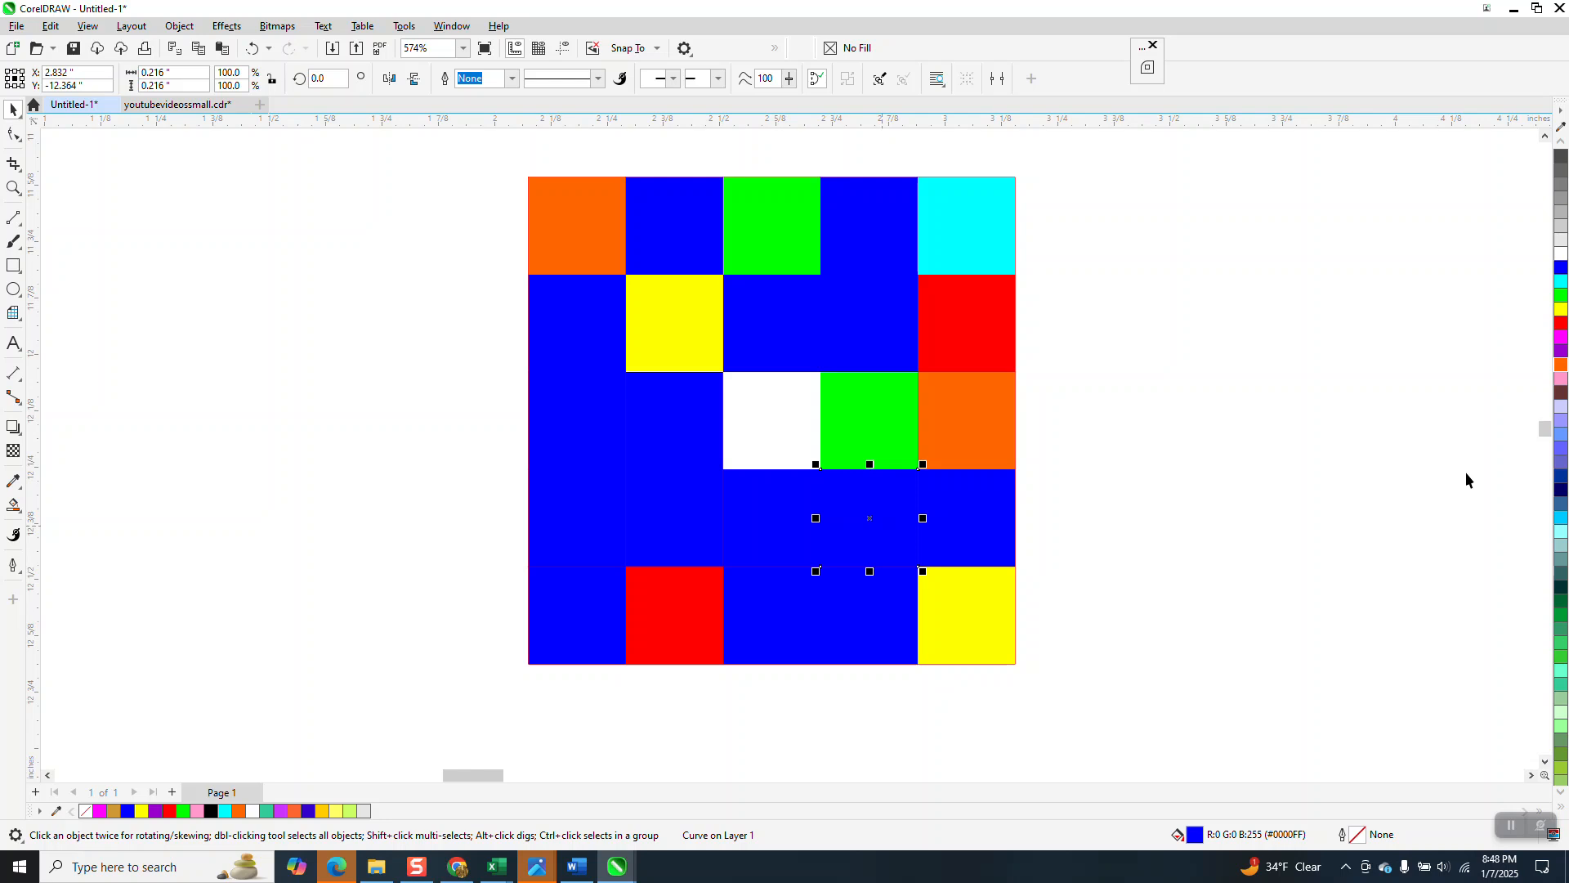
pyautogui.click(1561, 379)
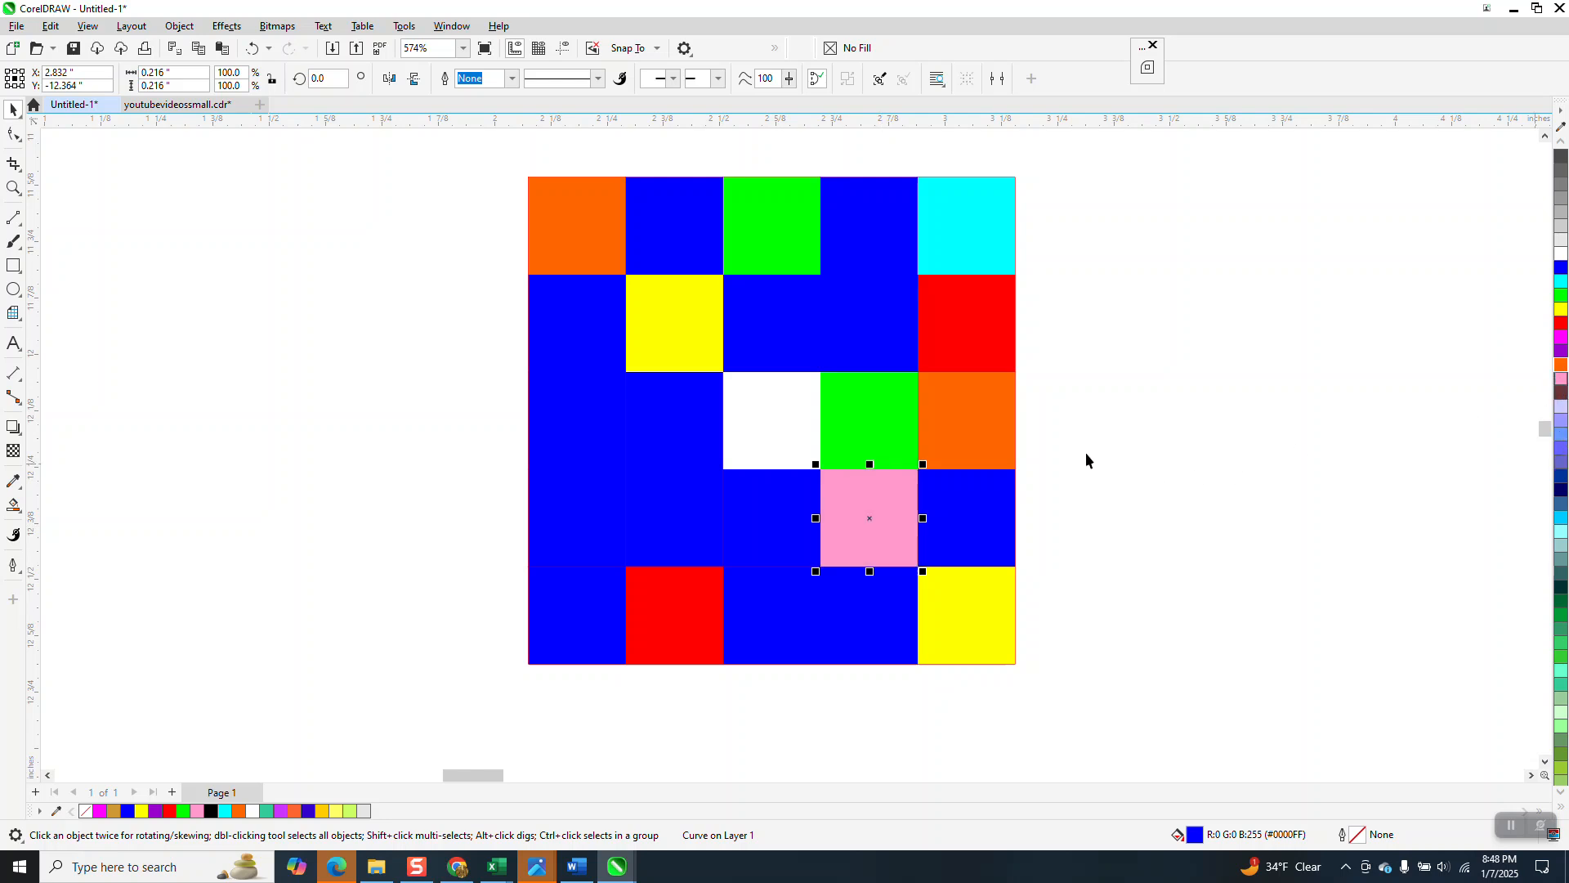
# Step: Color the second-row, fourth-column cell a coral orange from further down the palette
pyautogui.click(889, 353)
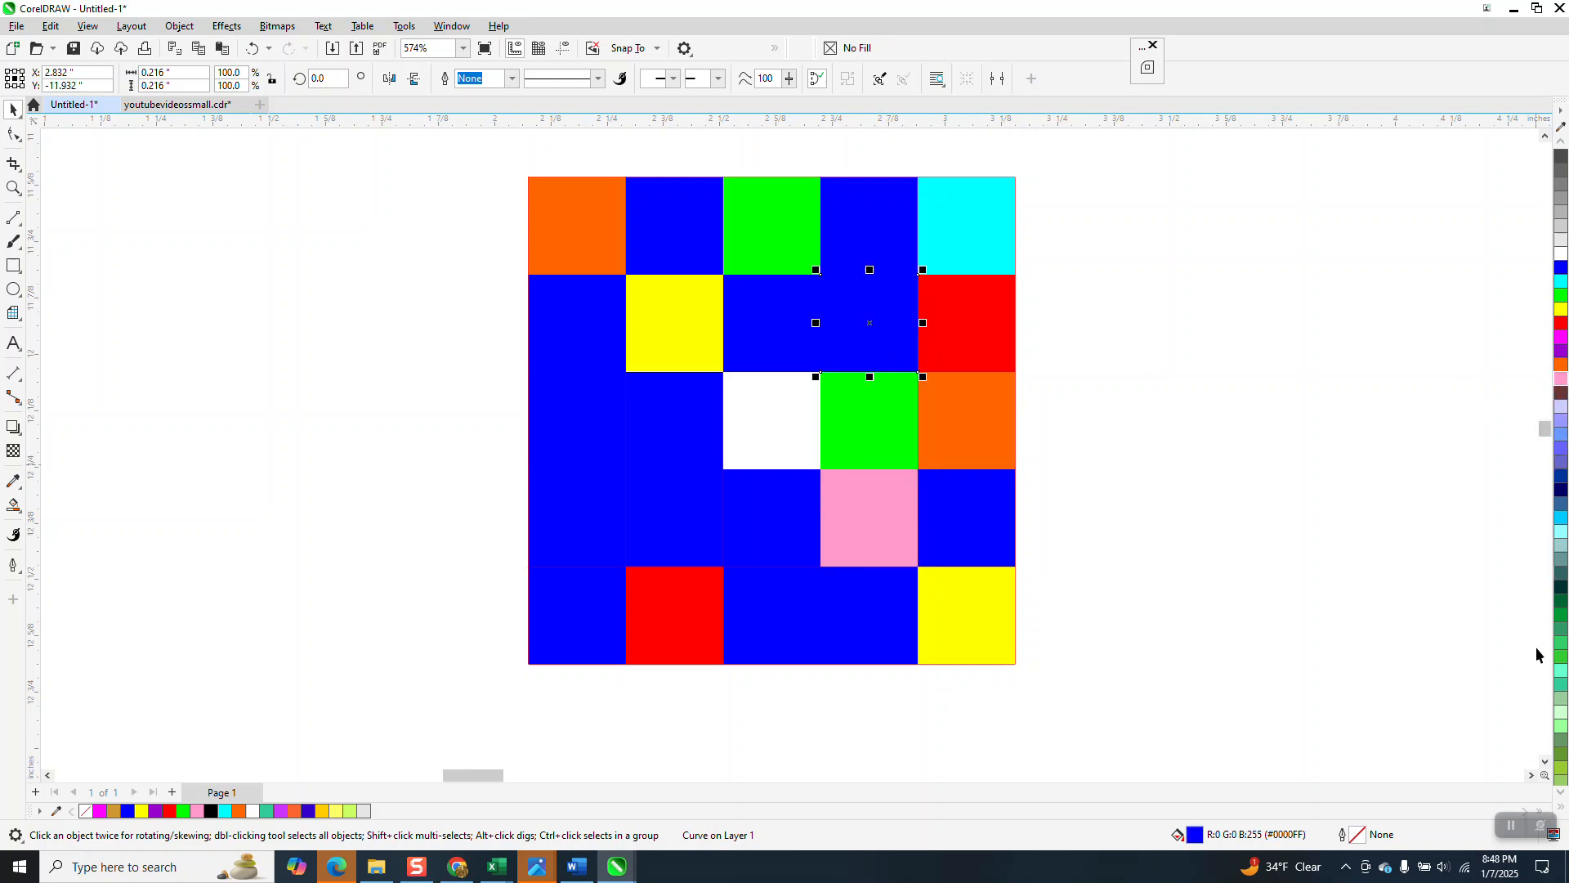
pyautogui.click(1561, 791)
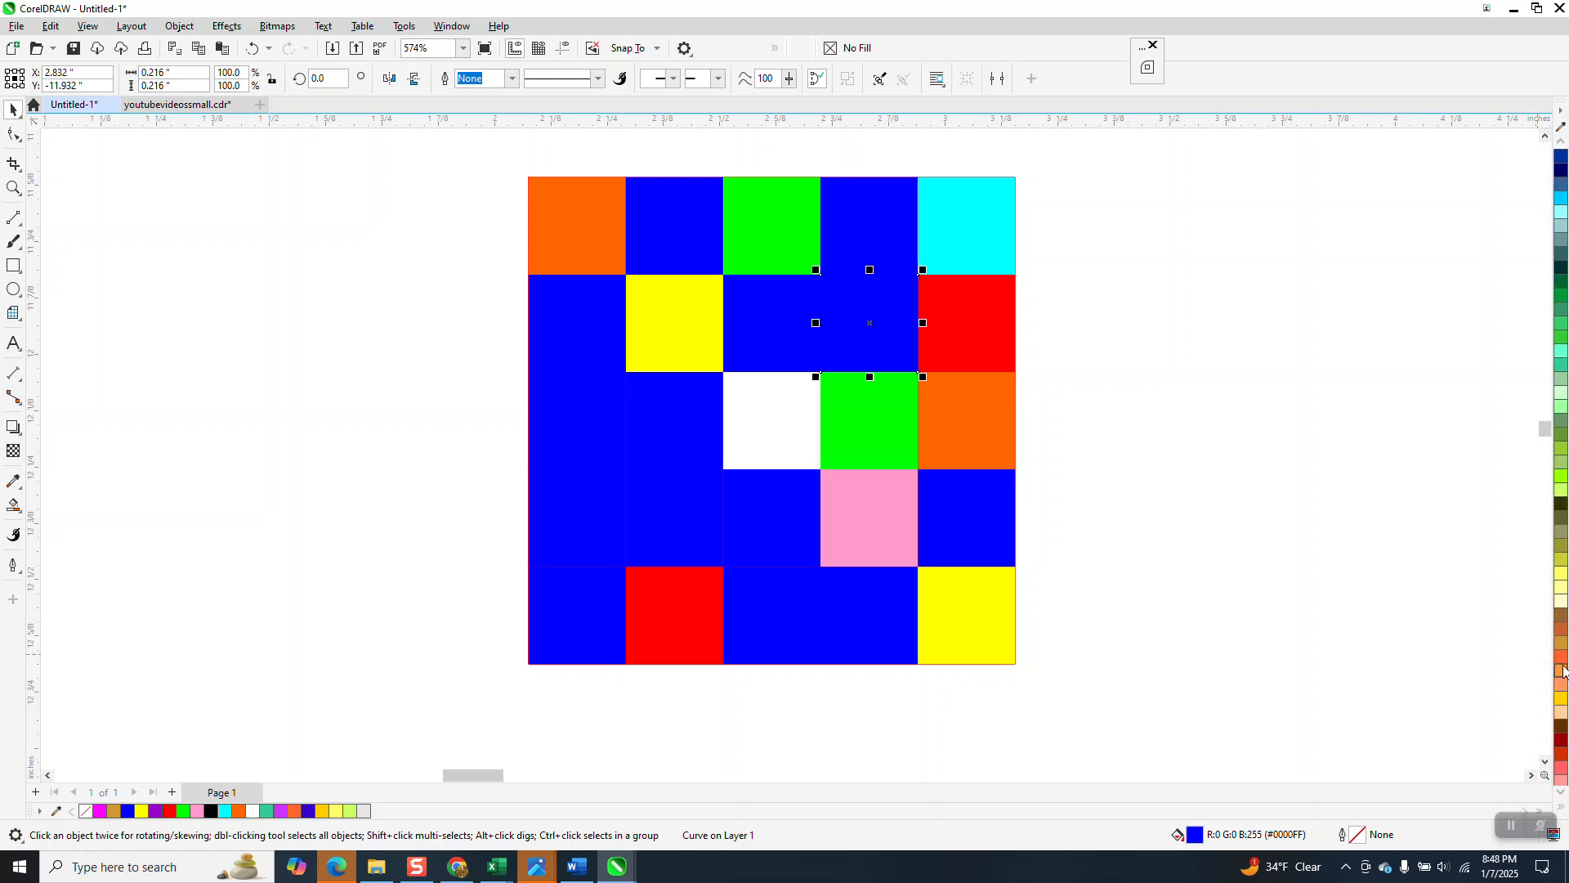
pyautogui.click(1561, 656)
# Step: Color the second-row leftmost cell a deep pink from further down the palette
pyautogui.click(609, 325)
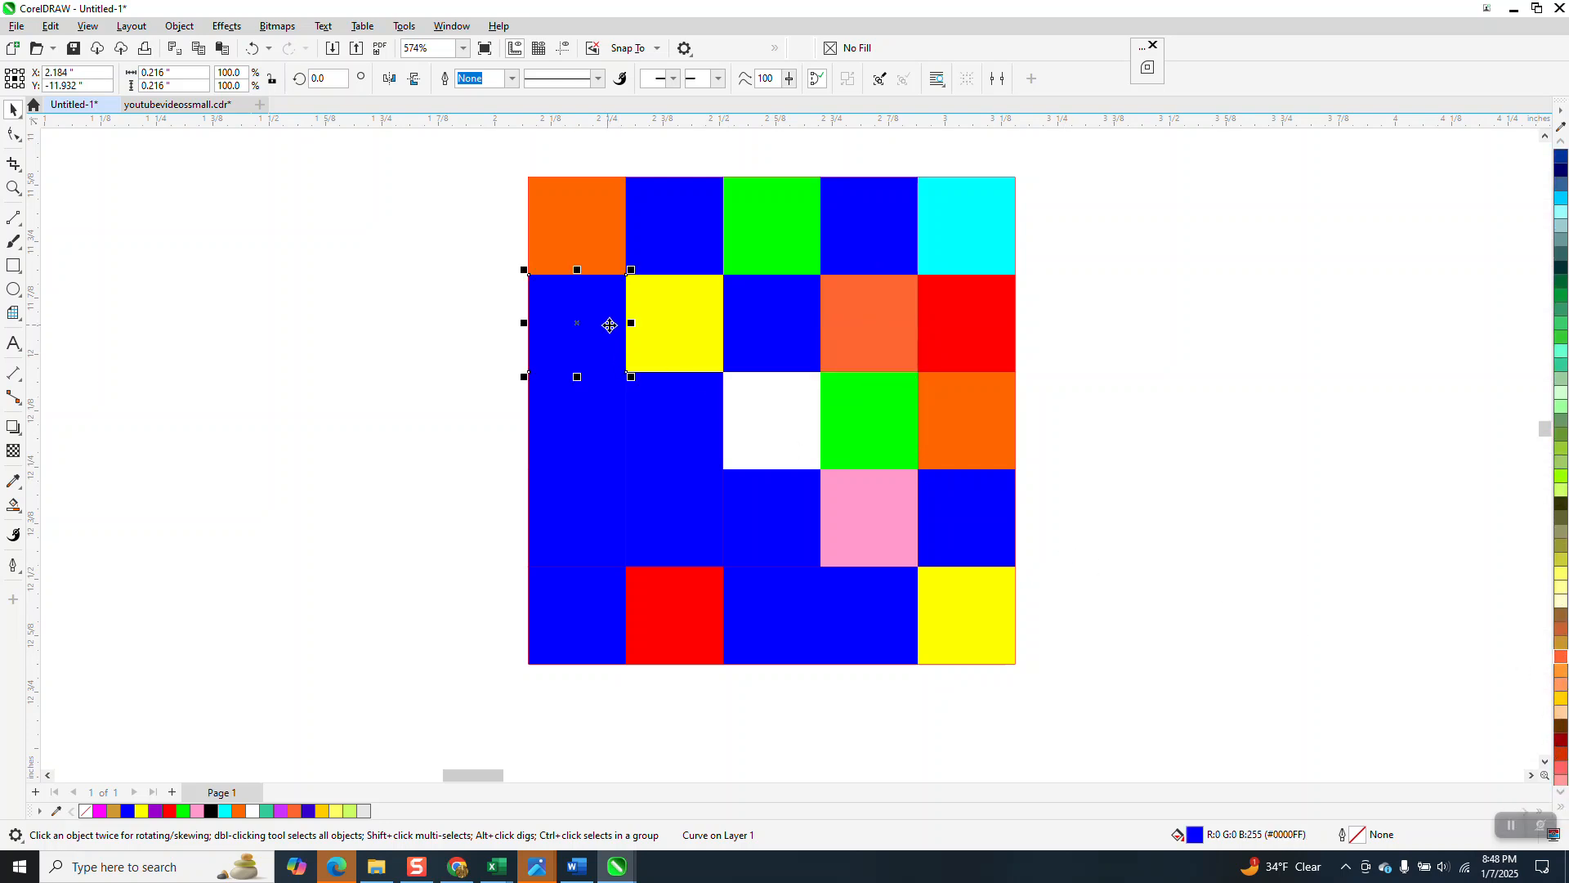
pyautogui.click(1545, 761)
pyautogui.click(1561, 793)
pyautogui.click(1561, 793)
pyautogui.click(1561, 793)
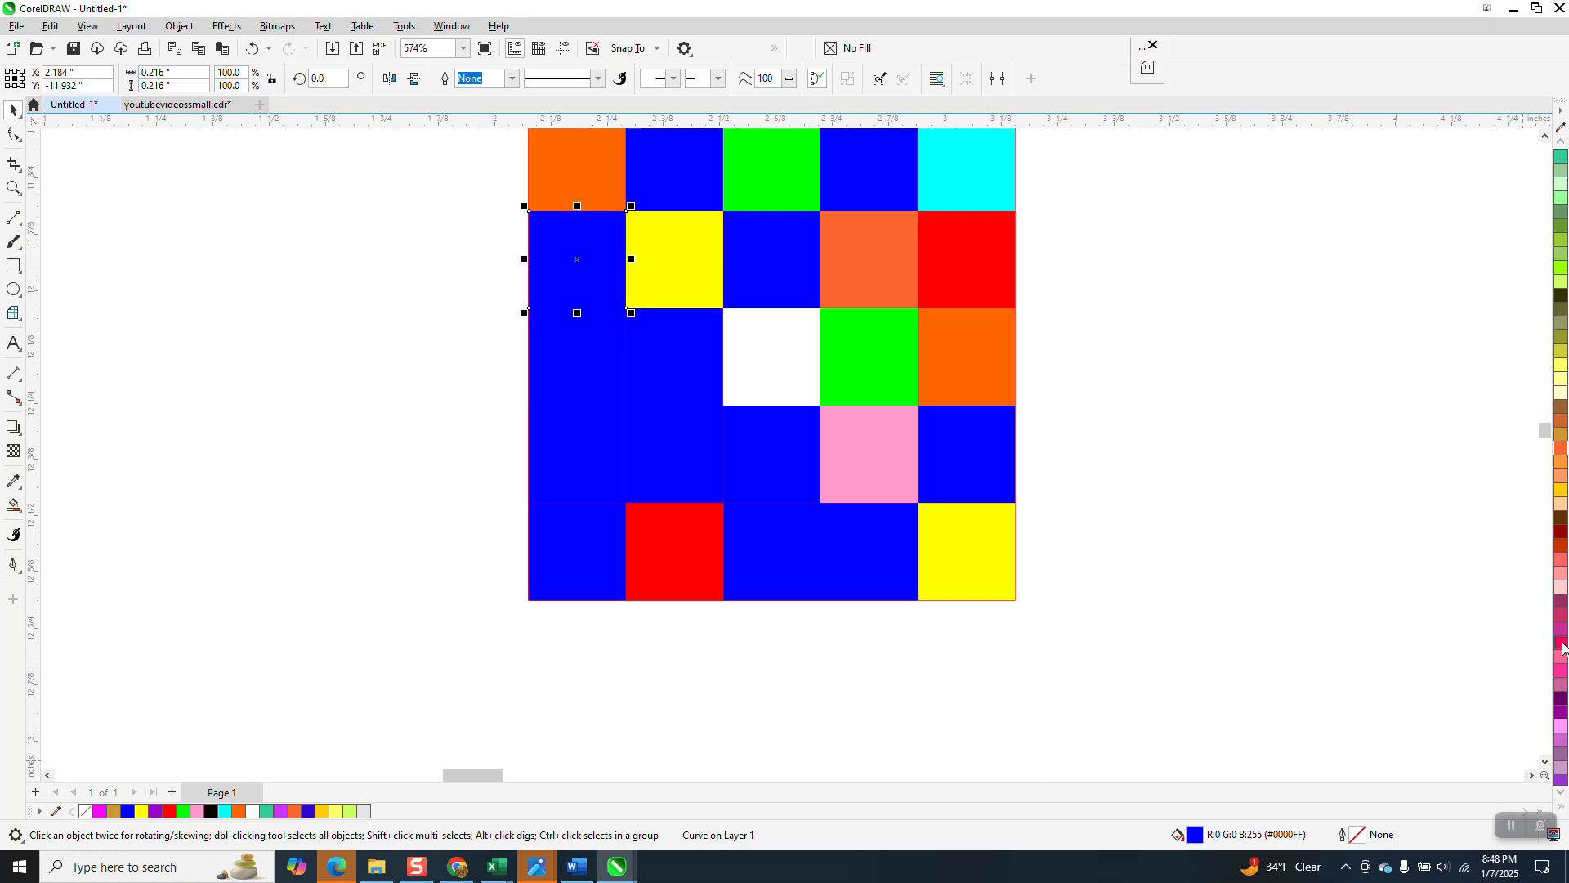
pyautogui.click(1561, 644)
# Step: Color the third-row, second-column cell light pink
pyautogui.click(699, 376)
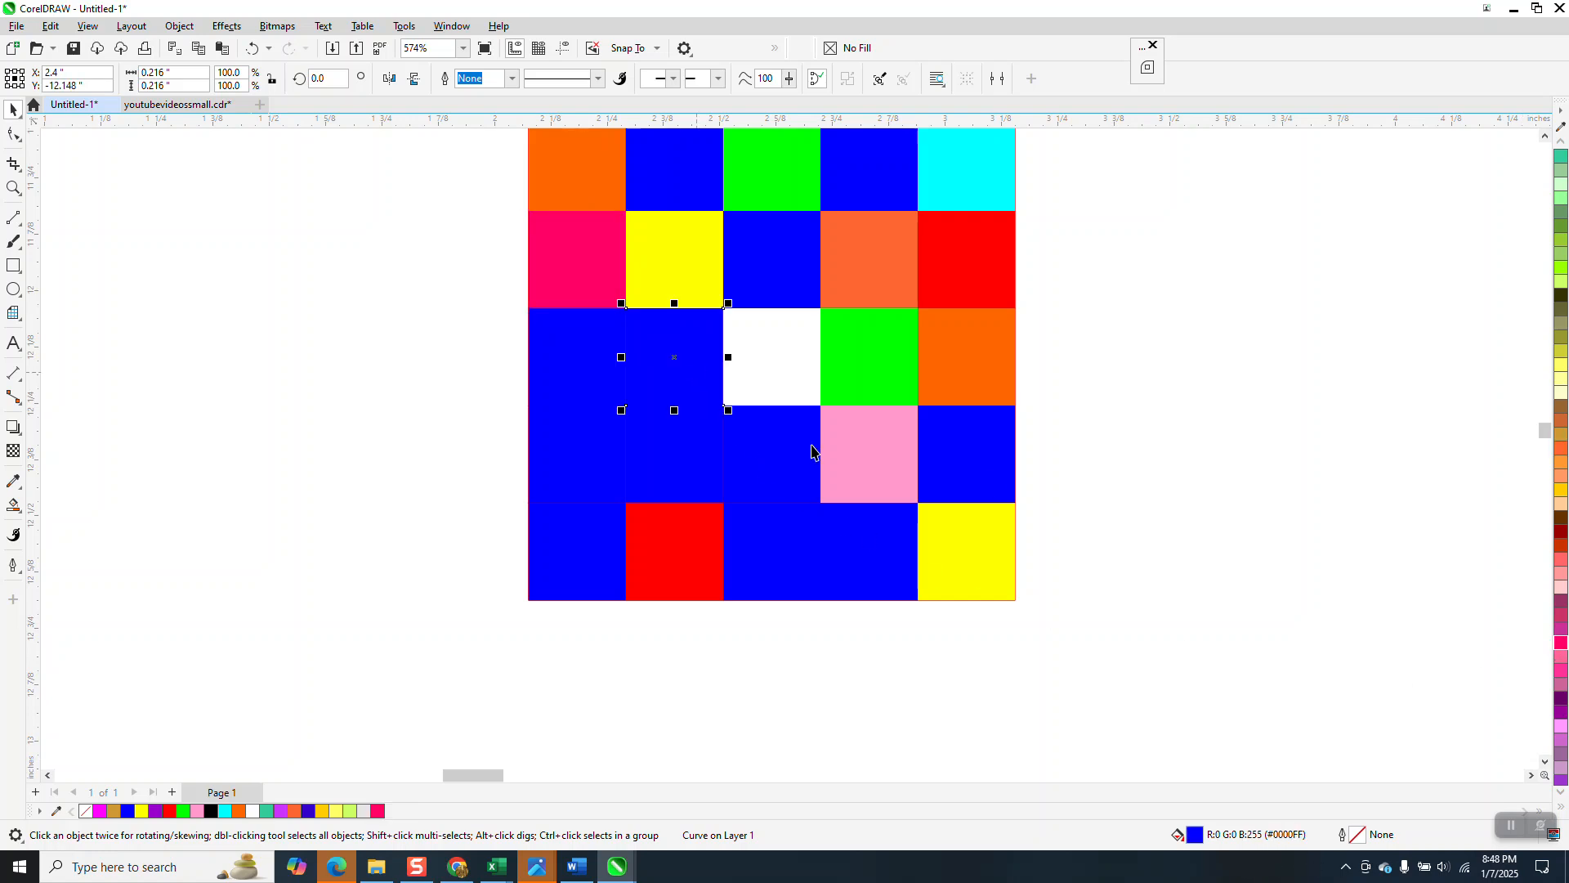
pyautogui.click(1561, 727)
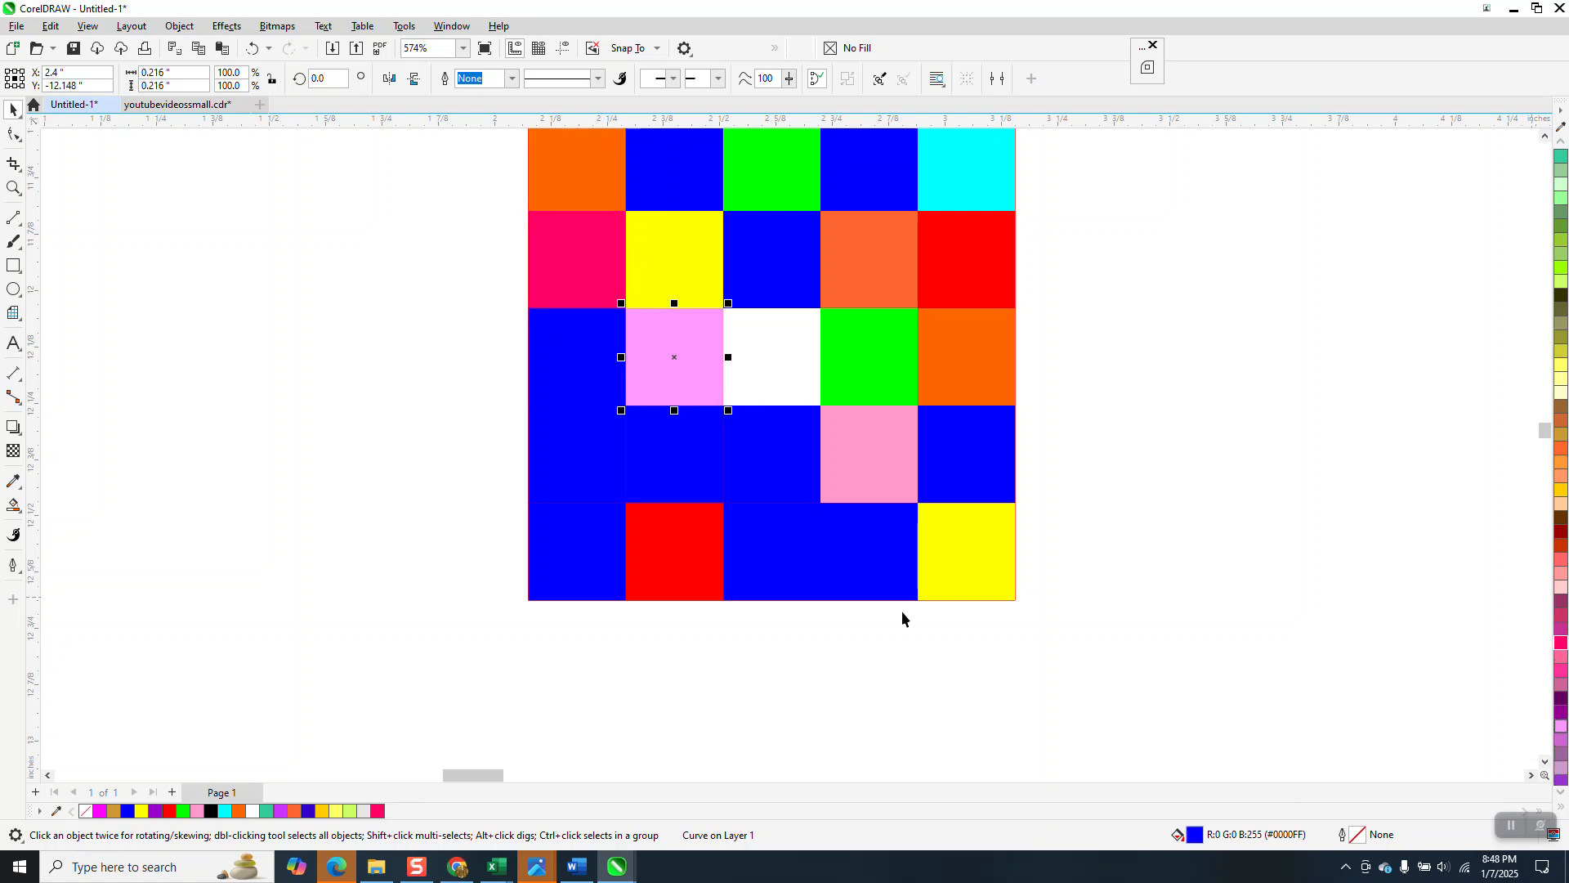
# Step: Color the third-row leftmost cell purple from further down the palette
pyautogui.click(566, 369)
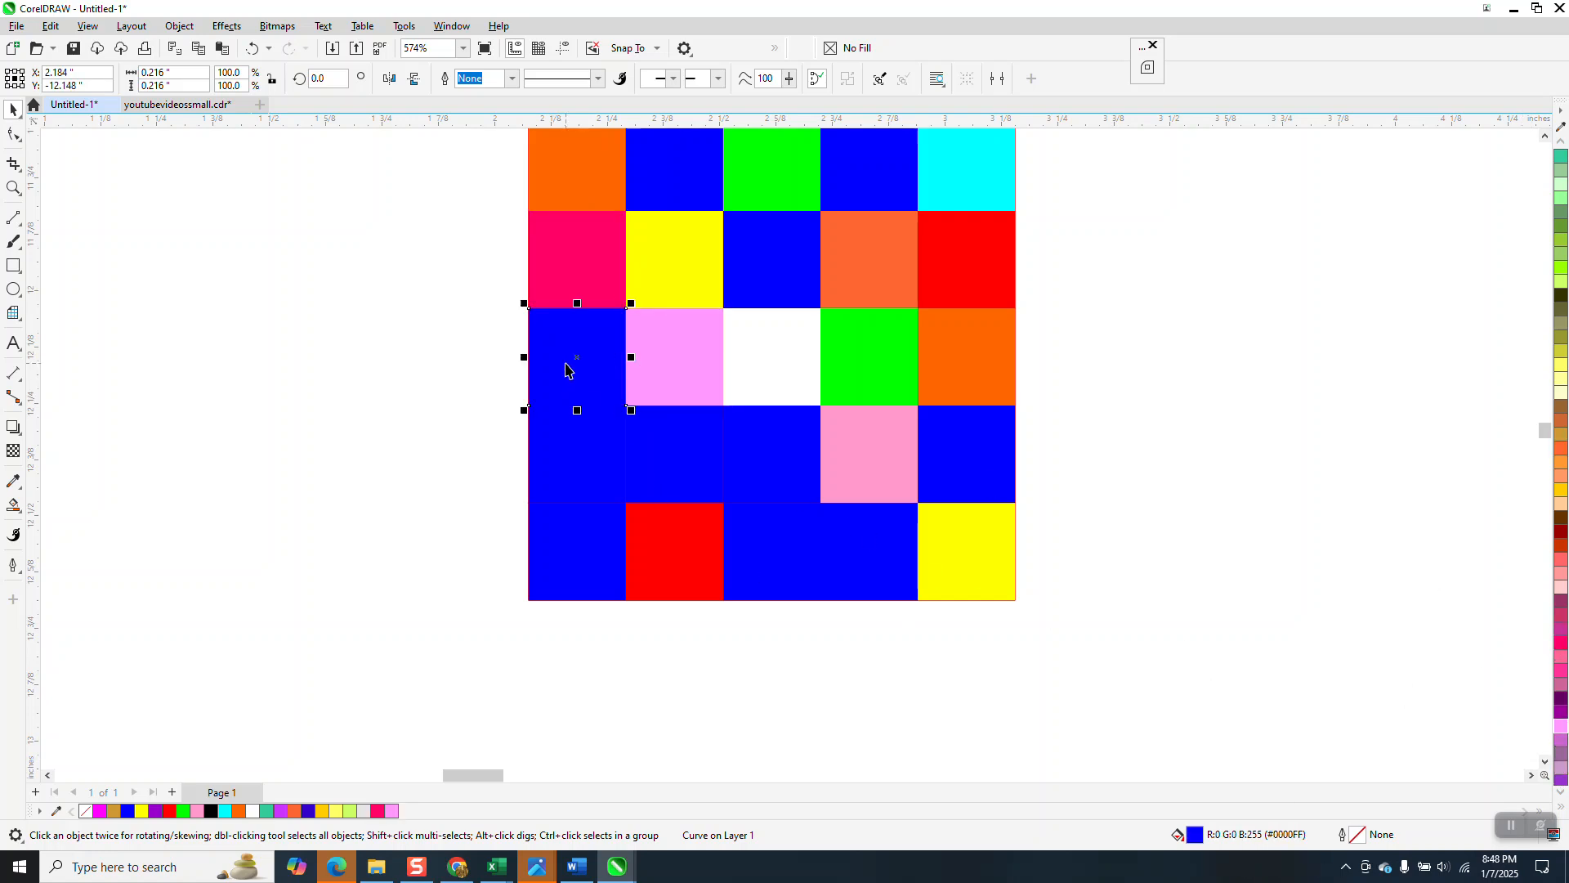
pyautogui.click(1561, 793)
pyautogui.click(1561, 794)
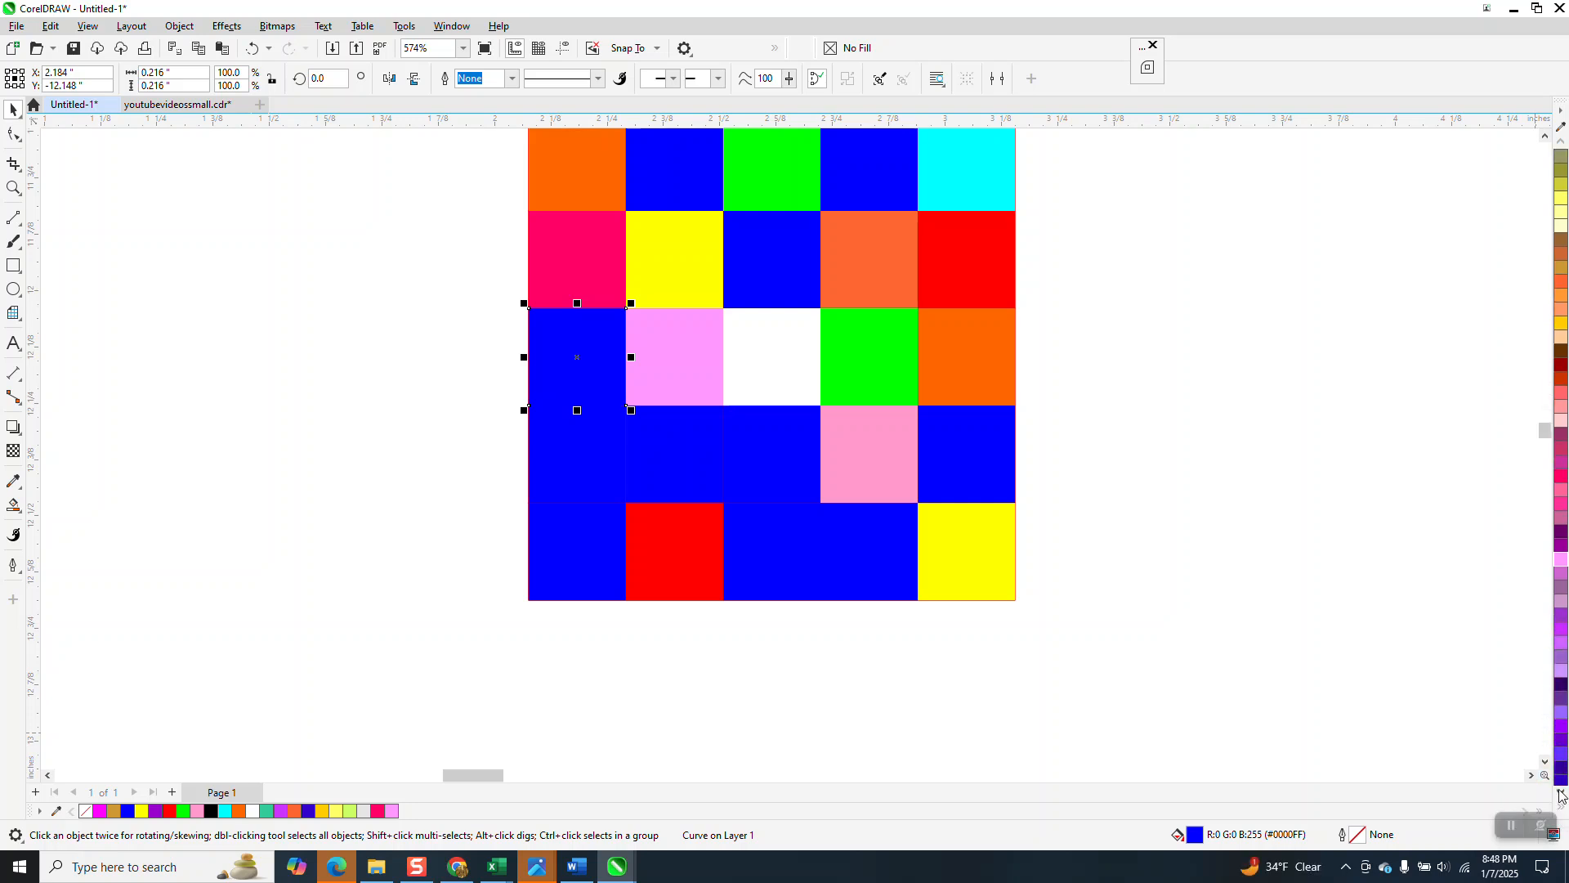
pyautogui.click(1562, 793)
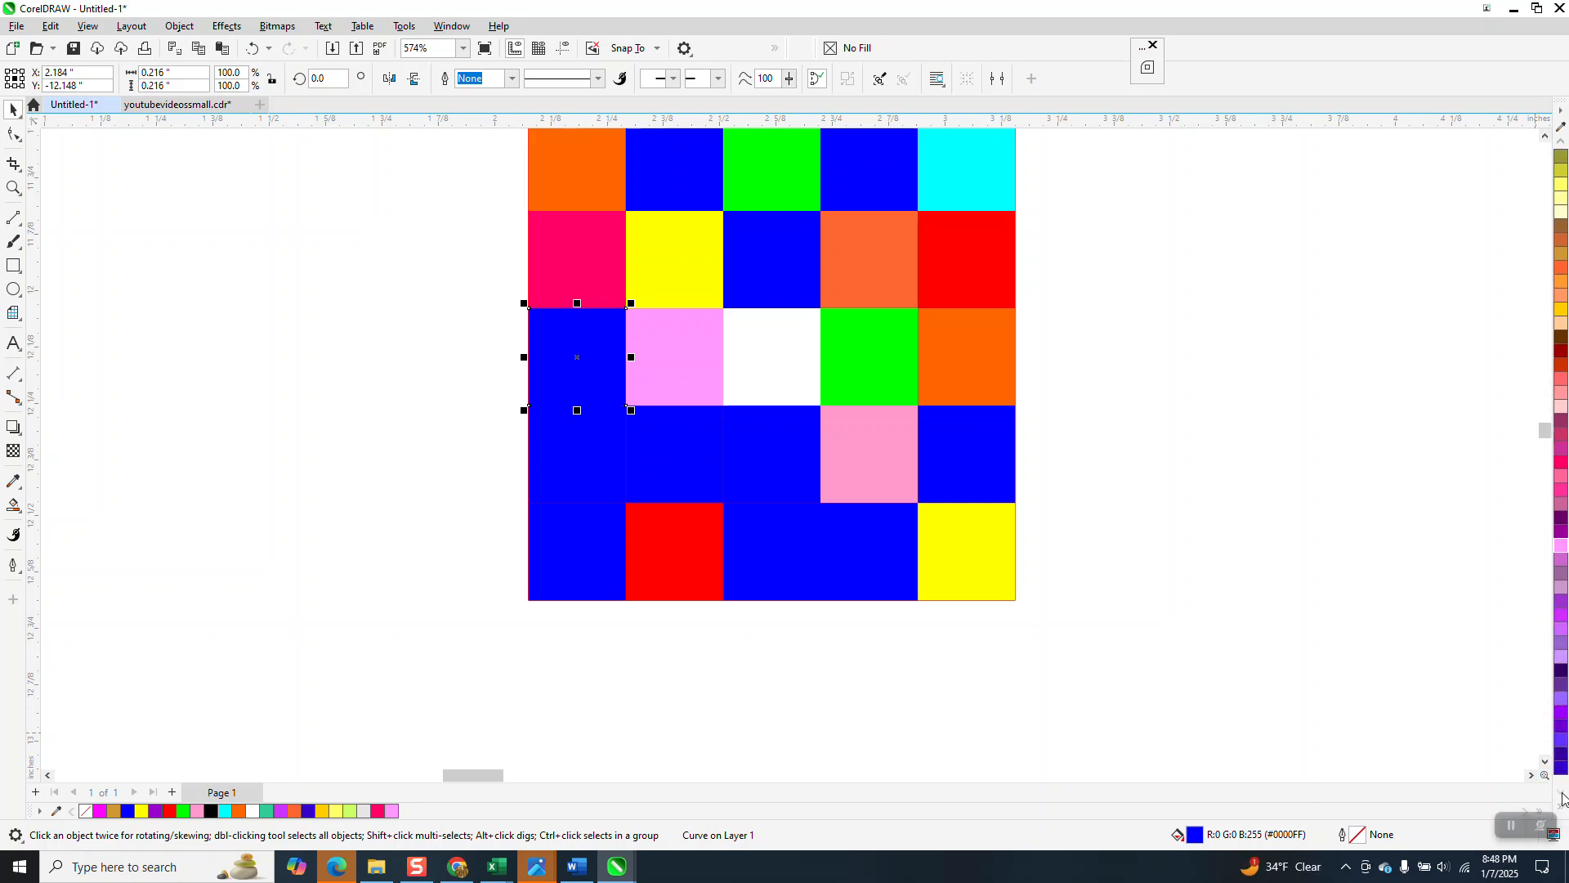
pyautogui.click(1561, 768)
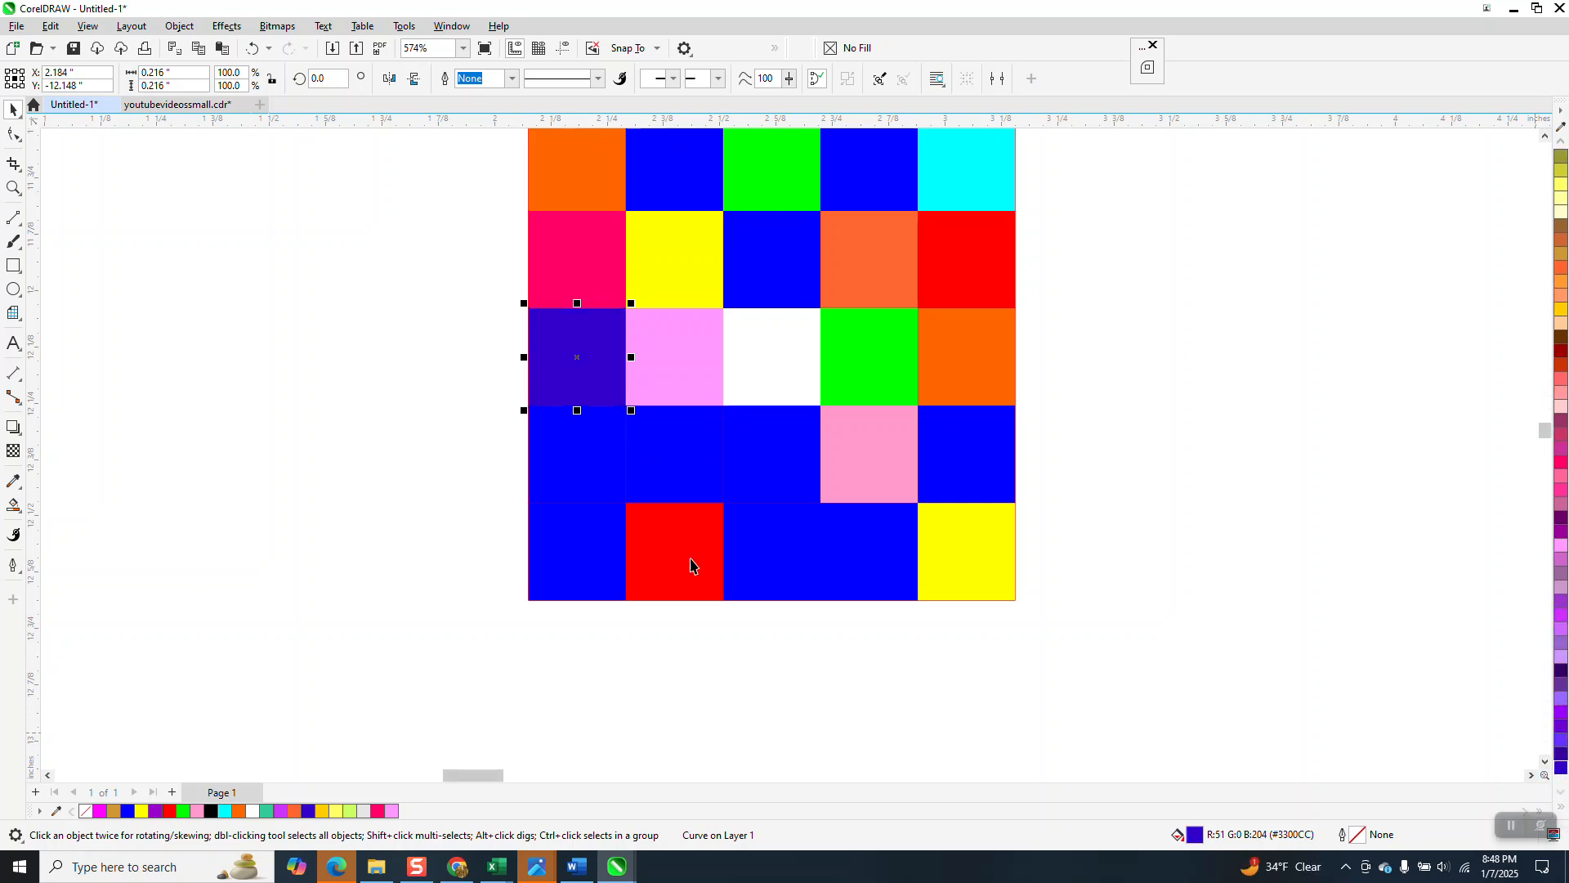
# Step: Color the fourth-row leftmost cell hot pink and the fourth-row center cell green
pyautogui.click(603, 464)
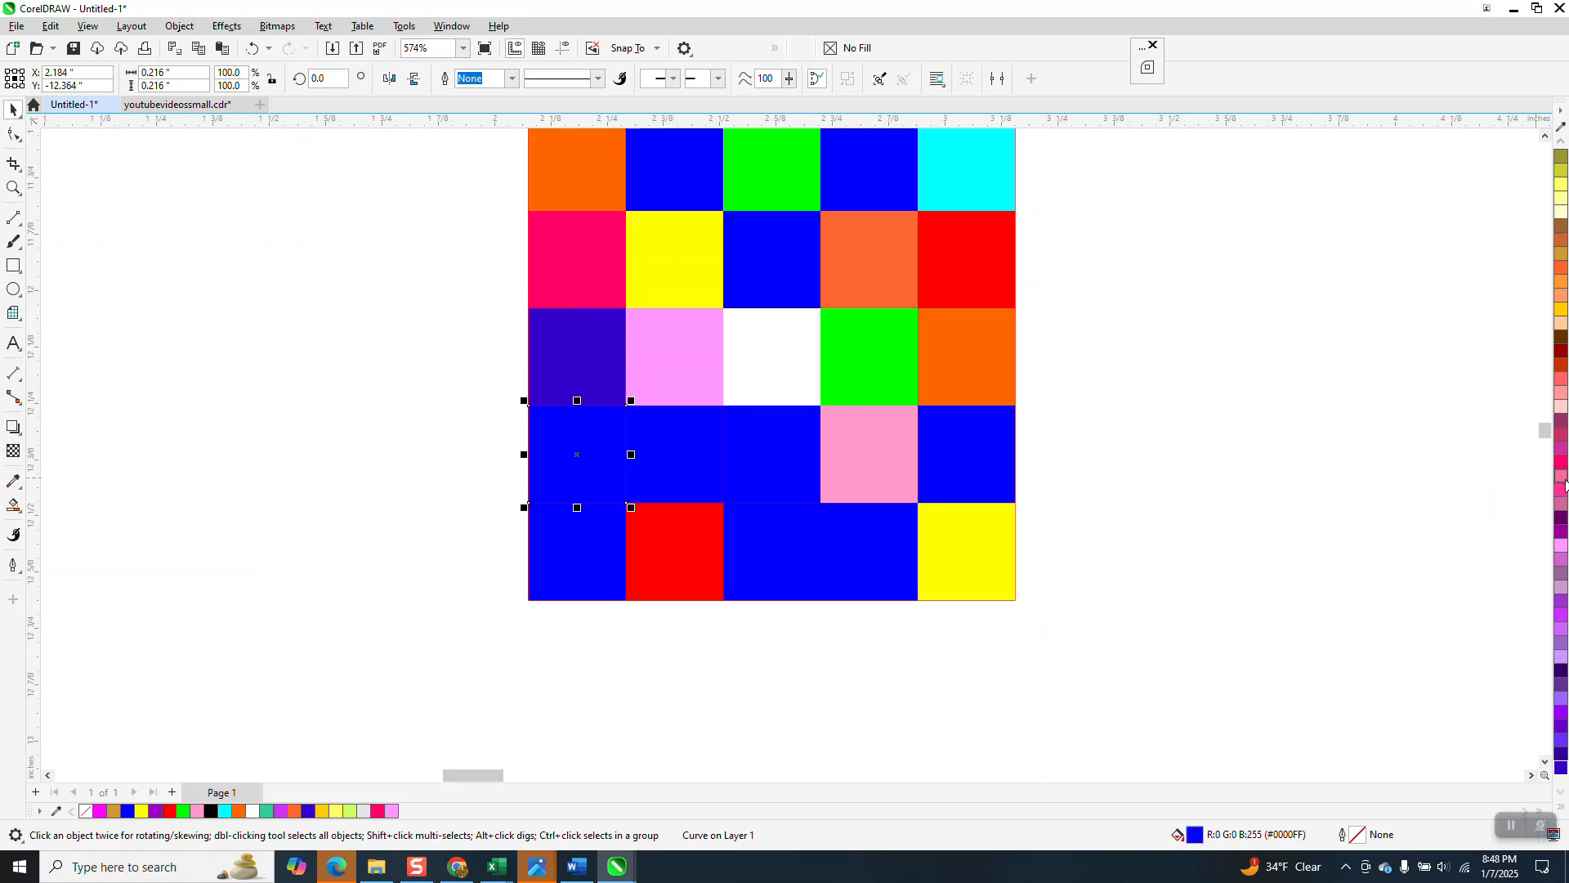
pyautogui.click(1558, 491)
pyautogui.click(761, 464)
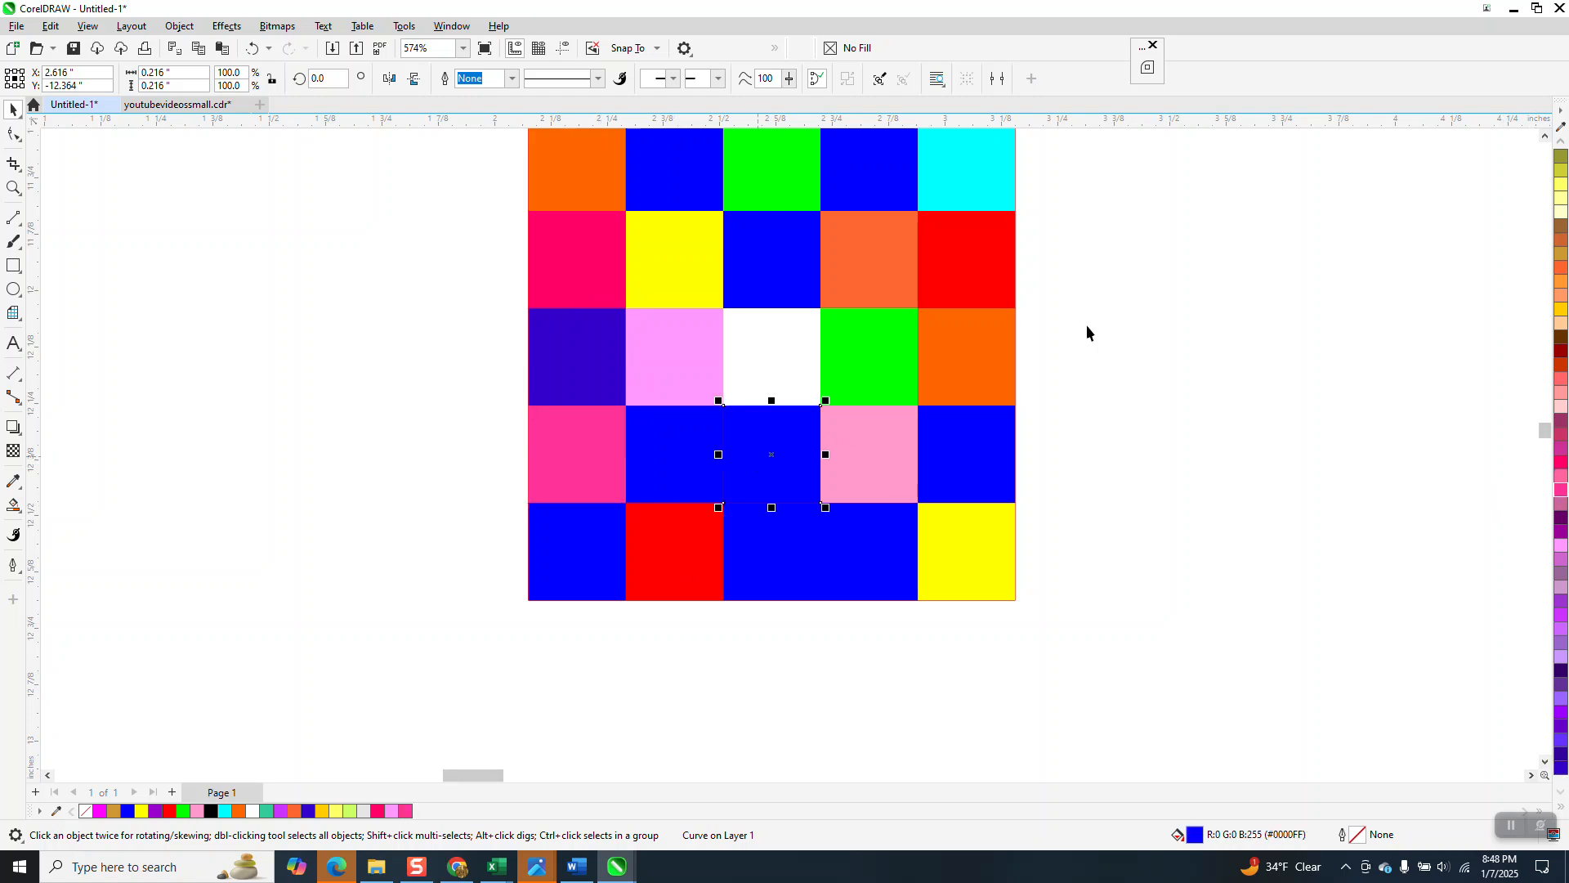
pyautogui.click(1558, 203)
pyautogui.click(1561, 143)
pyautogui.click(1561, 143)
pyautogui.scroll(5, 1561, 150)
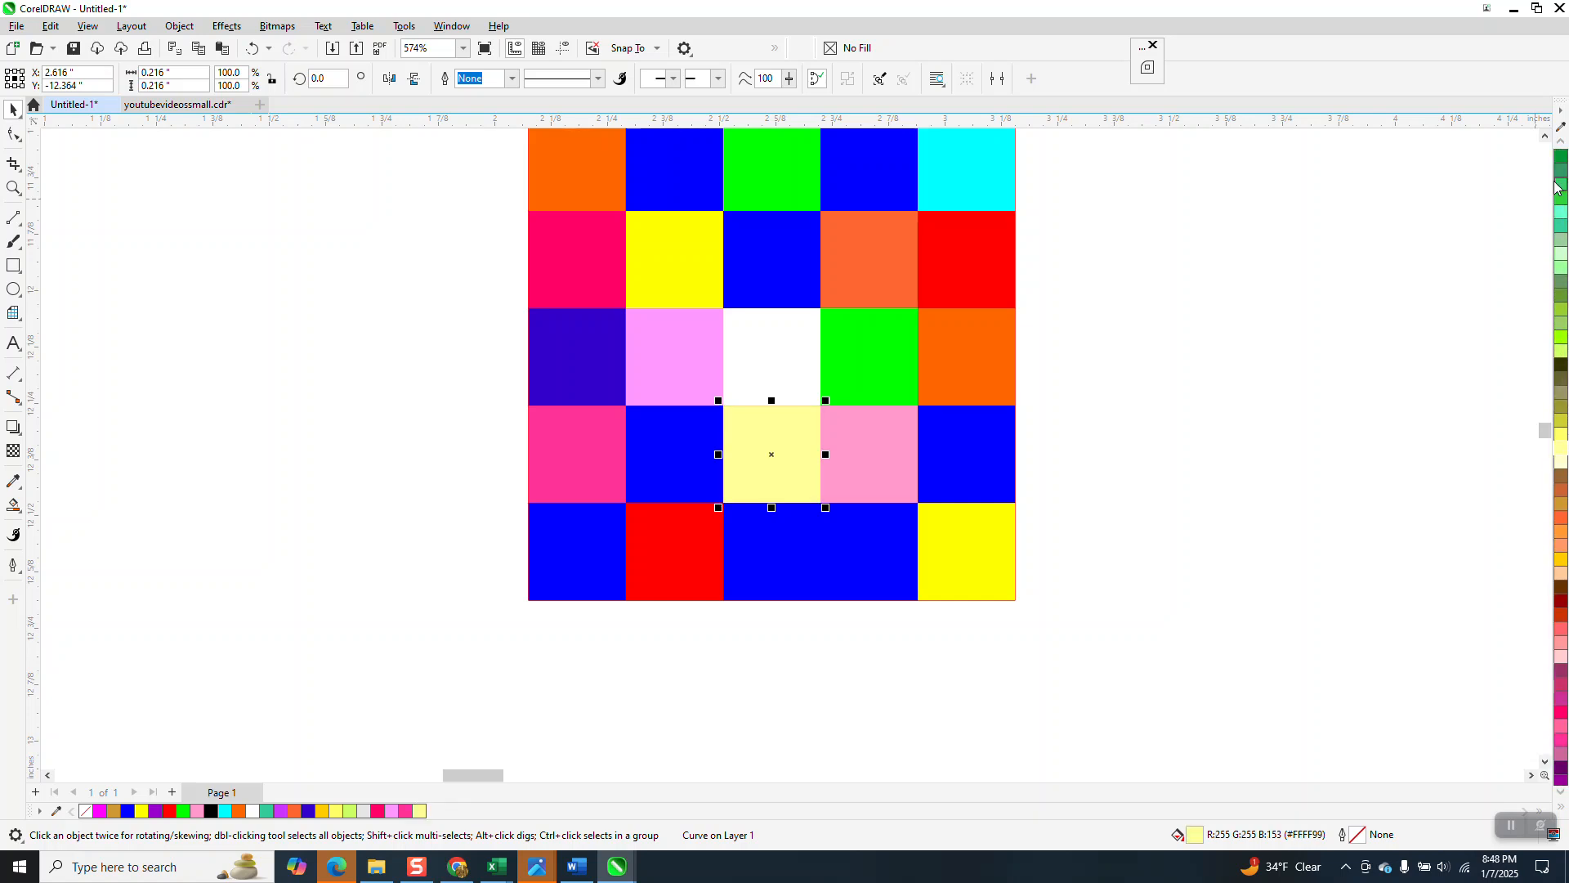
pyautogui.click(1561, 198)
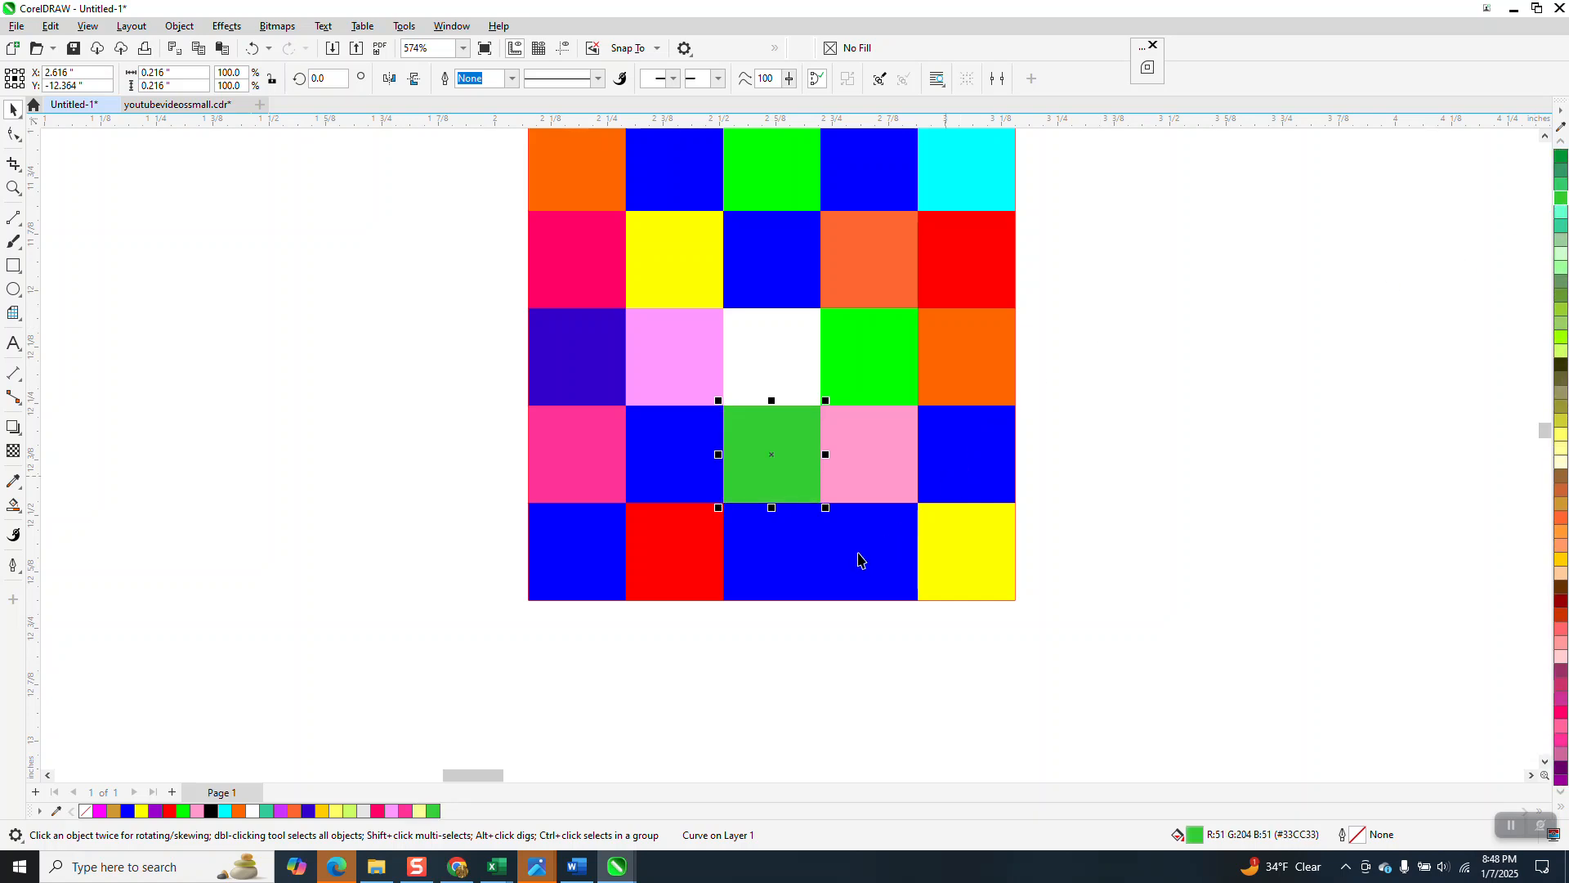
# Step: Color the fifth-row, fourth-column cell light cyan from higher up the palette
pyautogui.click(911, 531)
pyautogui.scroll(10, 1561, 229)
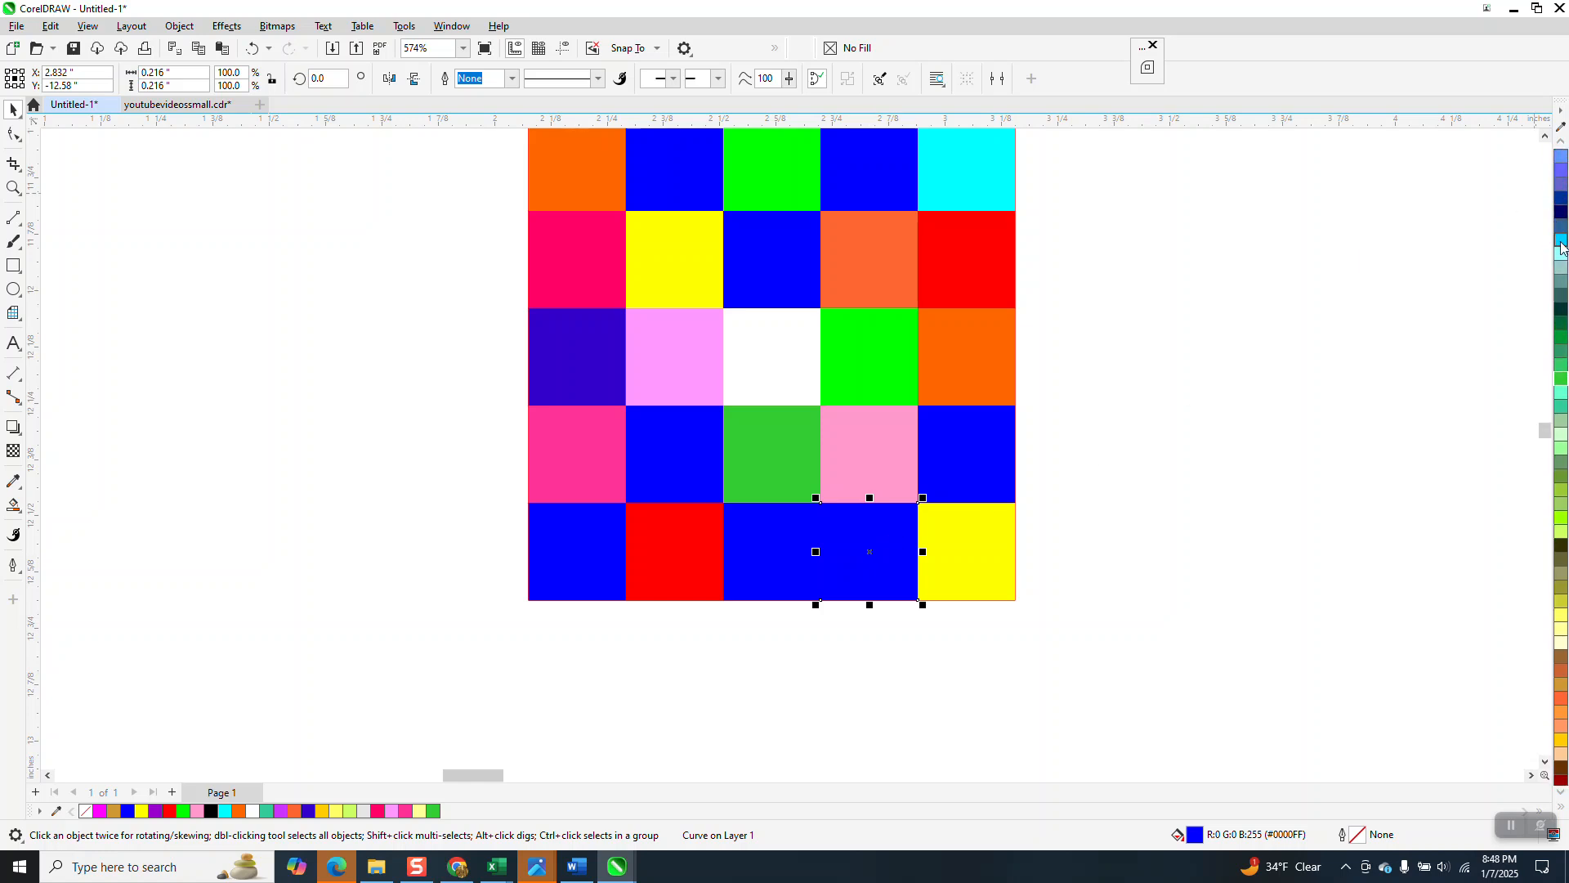
pyautogui.click(1561, 245)
pyautogui.scroll(-1, 1049, 582)
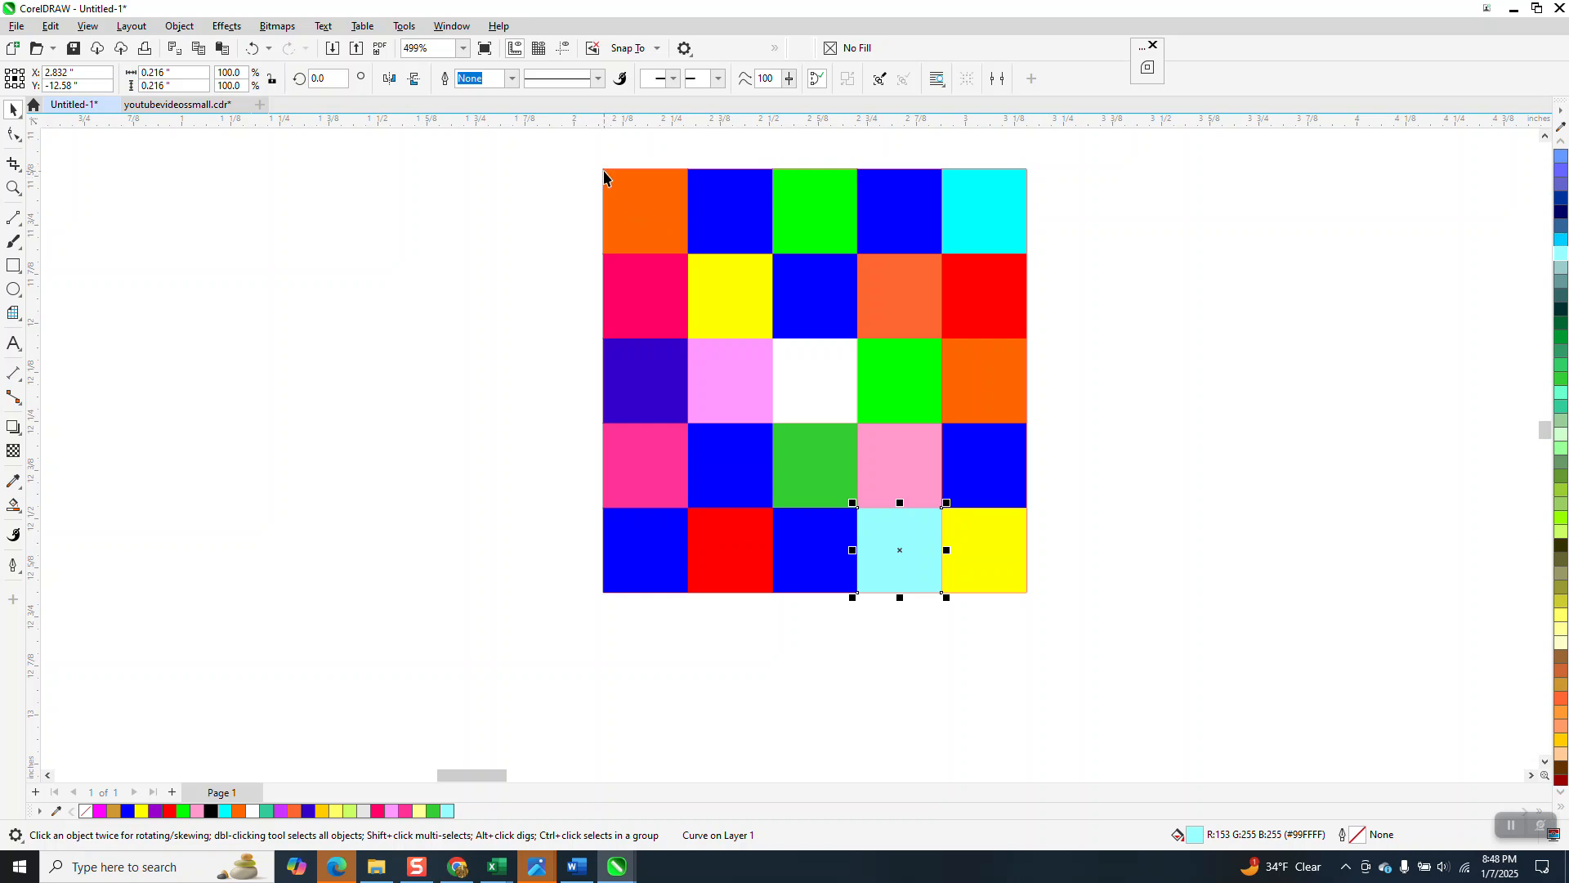
pyautogui.click(987, 555)
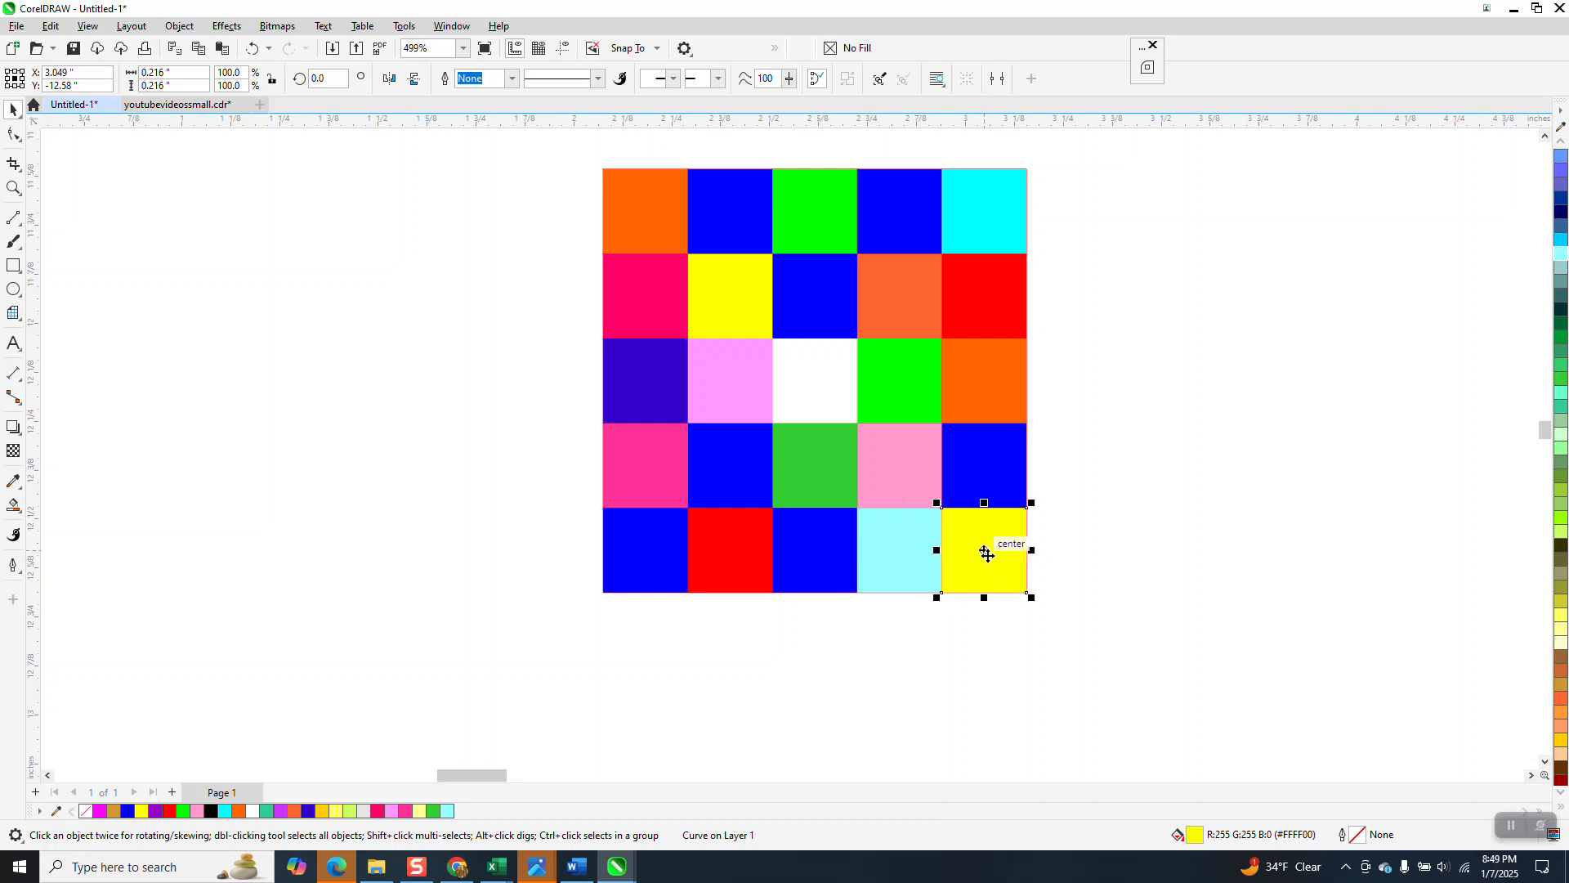
pyautogui.press('Right')
pyautogui.click(999, 558)
pyautogui.click(1043, 557)
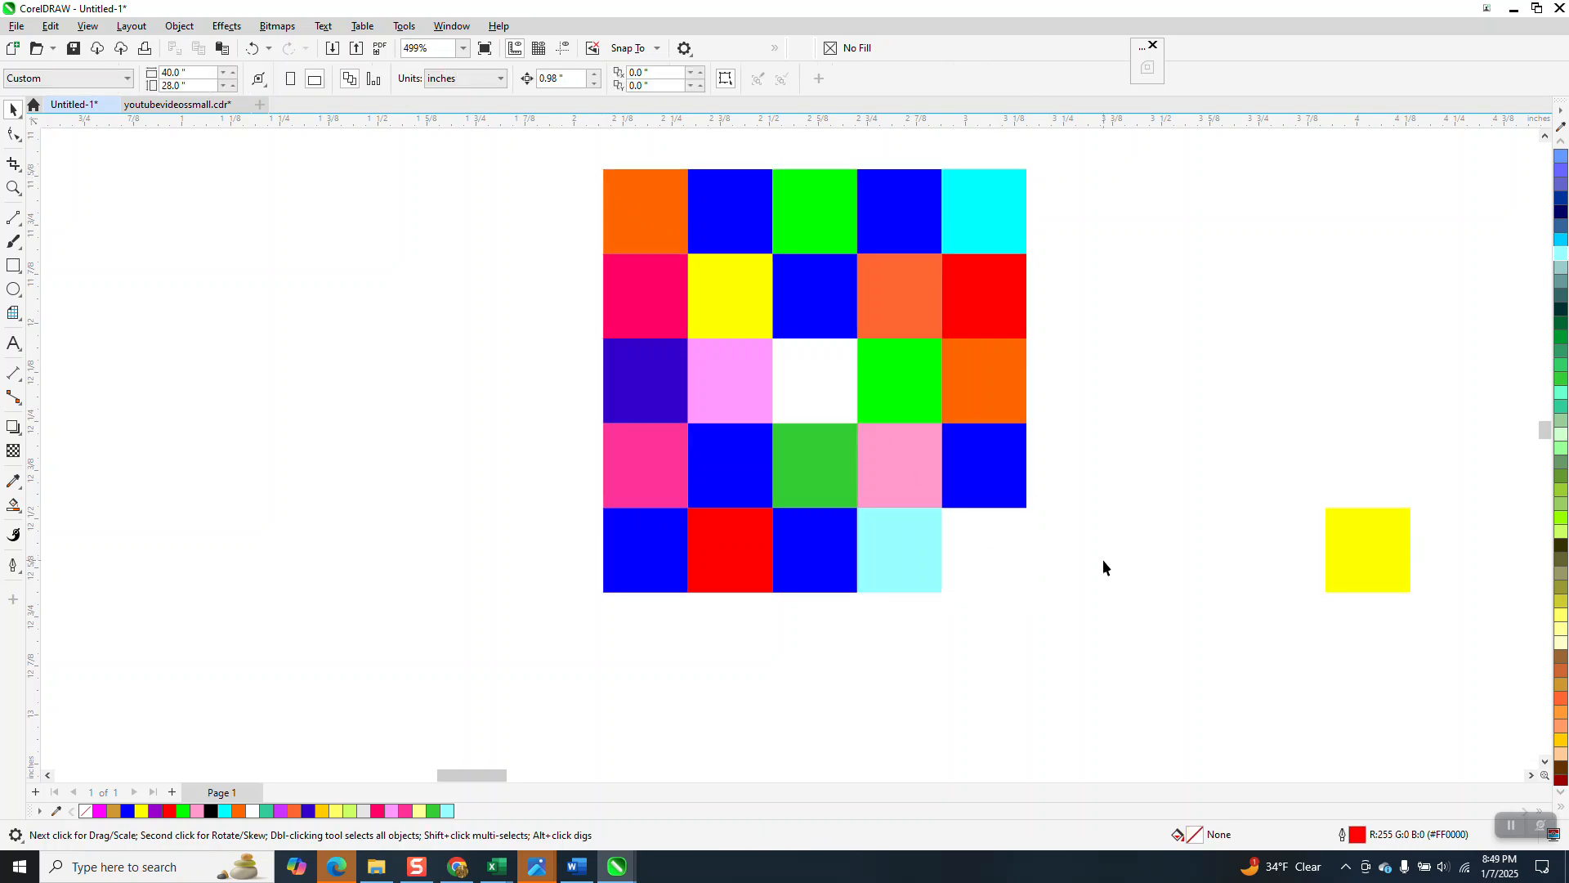
pyautogui.click(1347, 565)
pyautogui.press('Left')
# Step: Select all 25 cells of the grid and group them
pyautogui.moveTo(577, 152); pyautogui.dragTo(1110, 644)
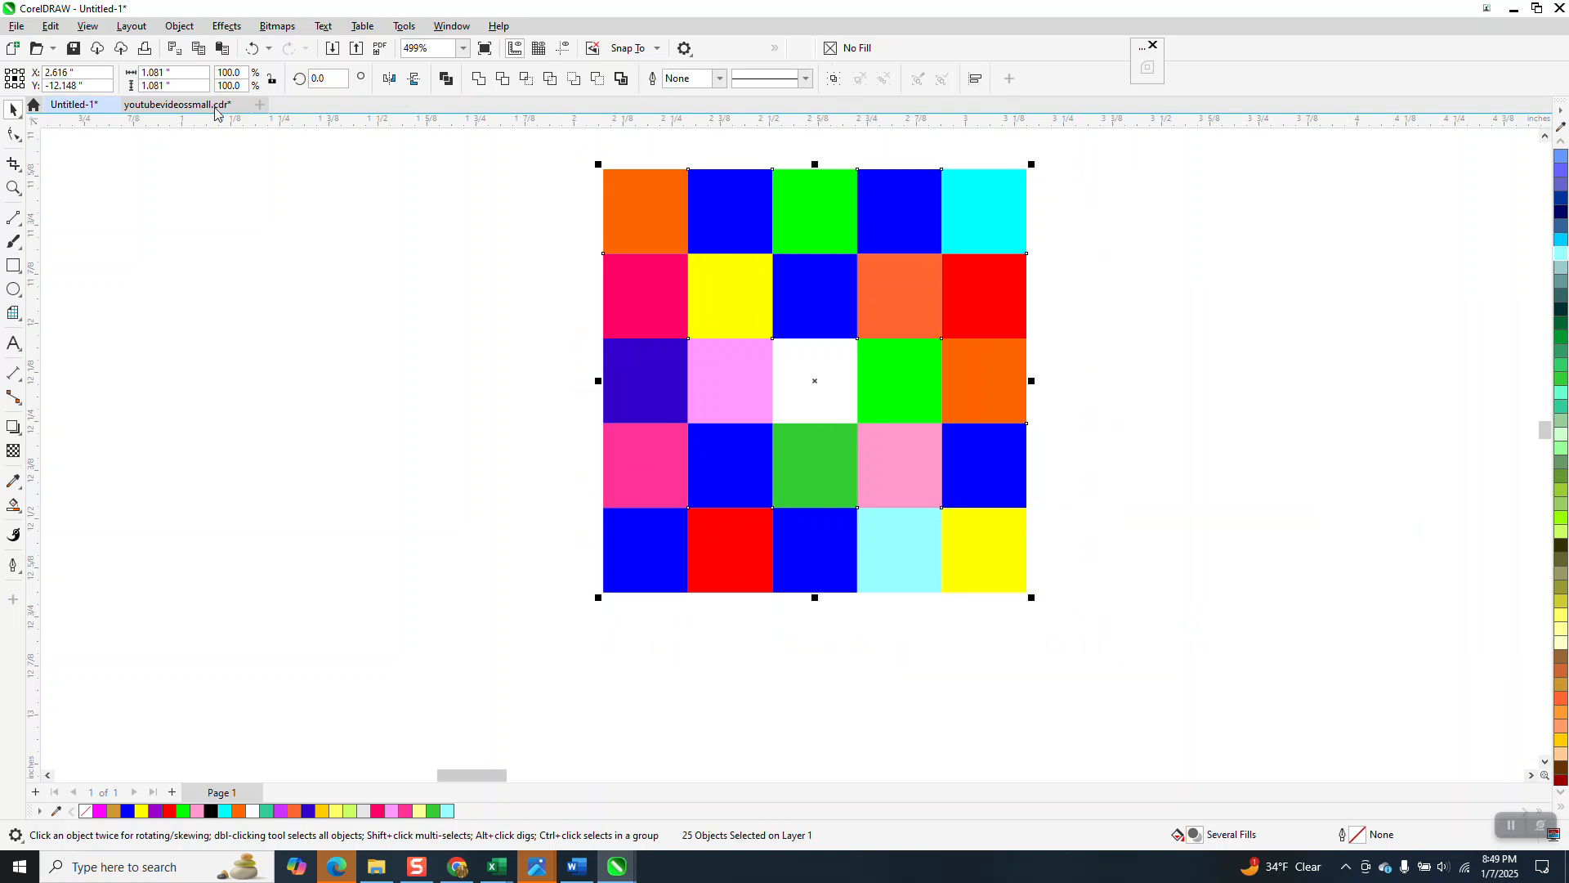
pyautogui.click(179, 26)
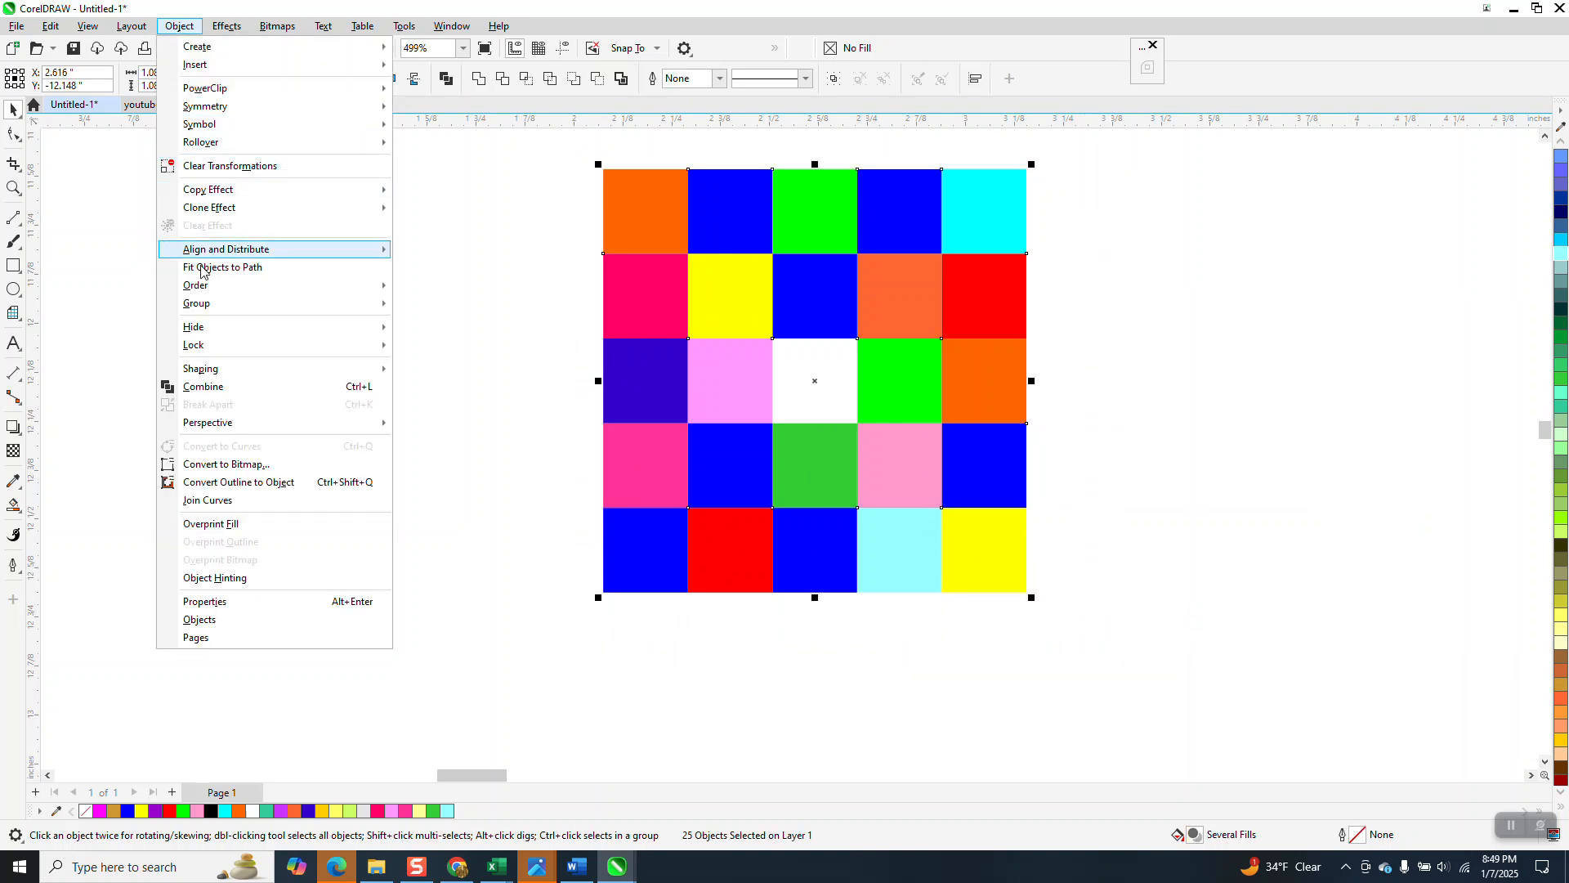
pyautogui.moveTo(245, 303)
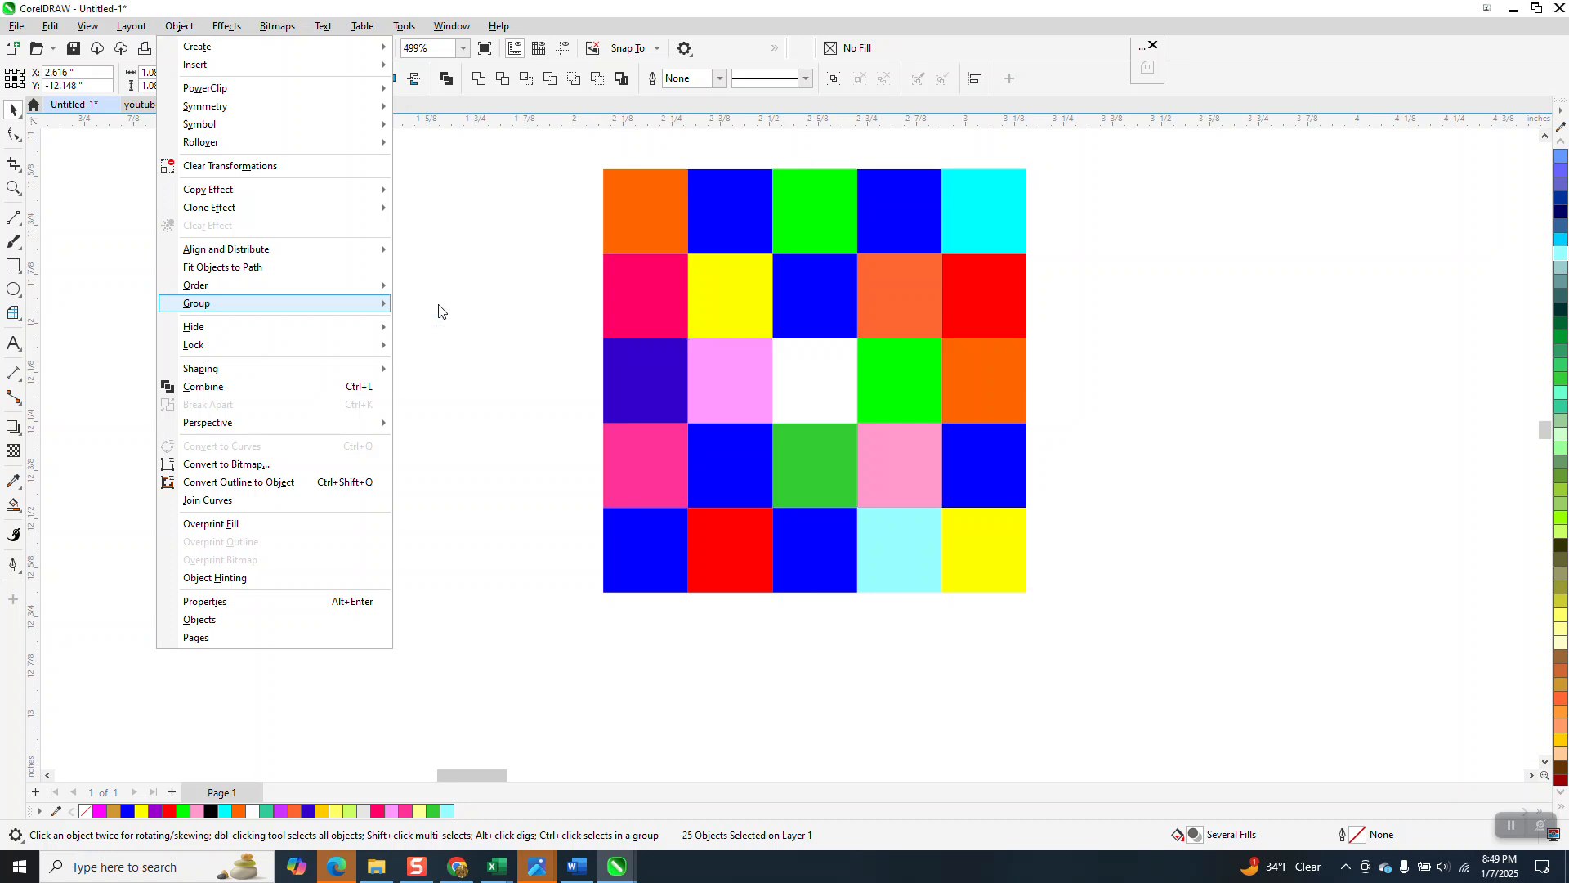
pyautogui.click(439, 309)
# Step: Resize the grouped tile to 1.0 by 1.0 inches
pyautogui.scroll(-2, 385, 448)
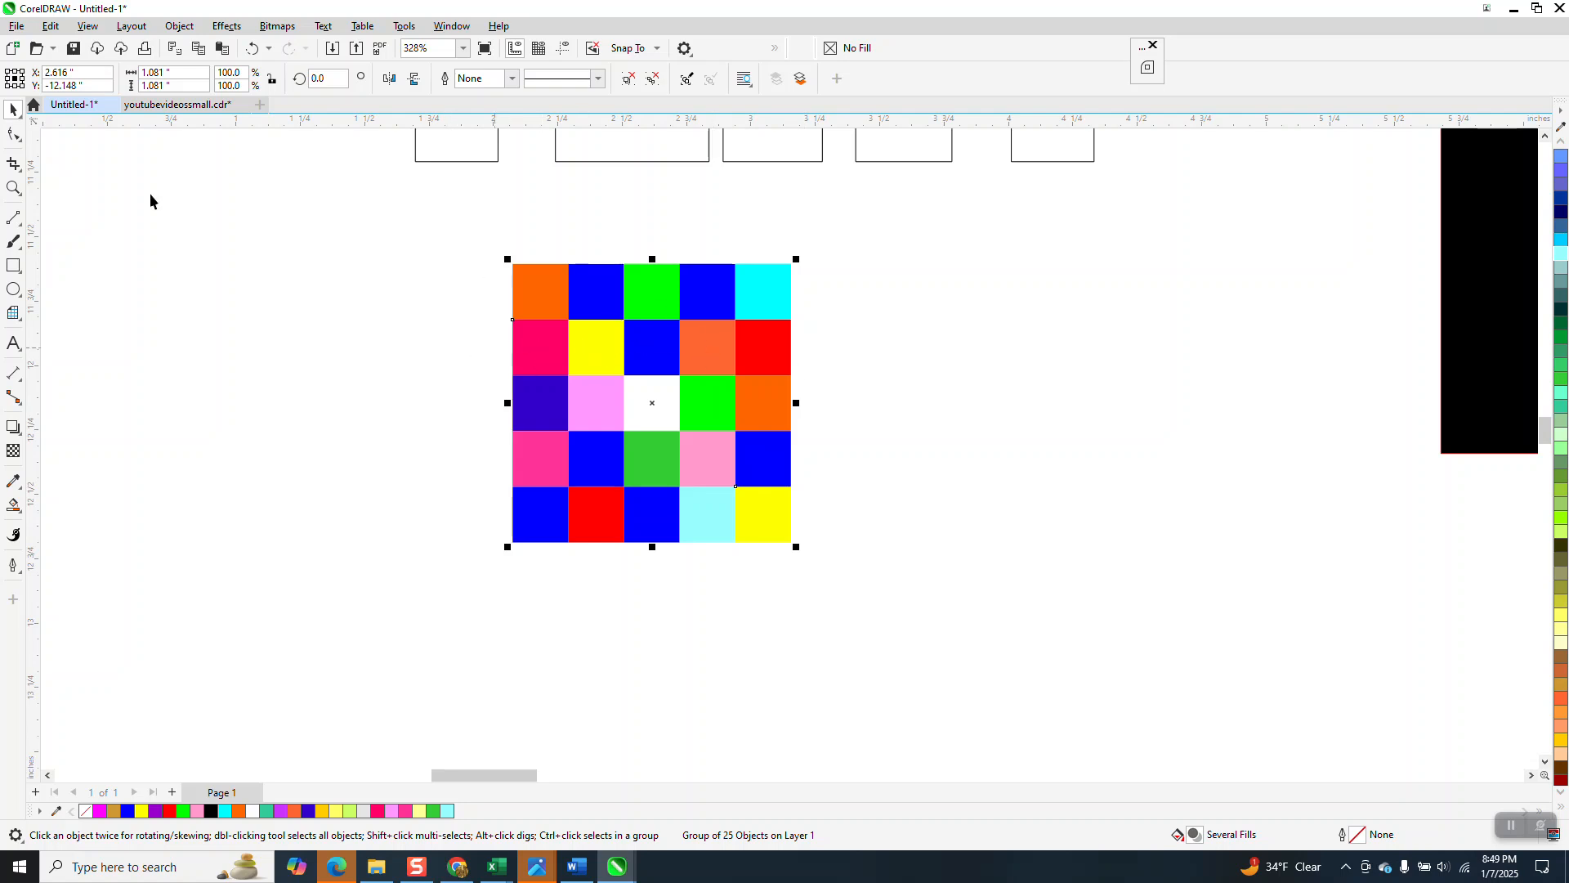
pyautogui.moveTo(189, 72); pyautogui.dragTo(46, 102)
pyautogui.write('1.0')
pyautogui.press('Return')
pyautogui.moveTo(186, 85); pyautogui.dragTo(44, 79)
pyautogui.write('1.0')
pyautogui.press('Return')
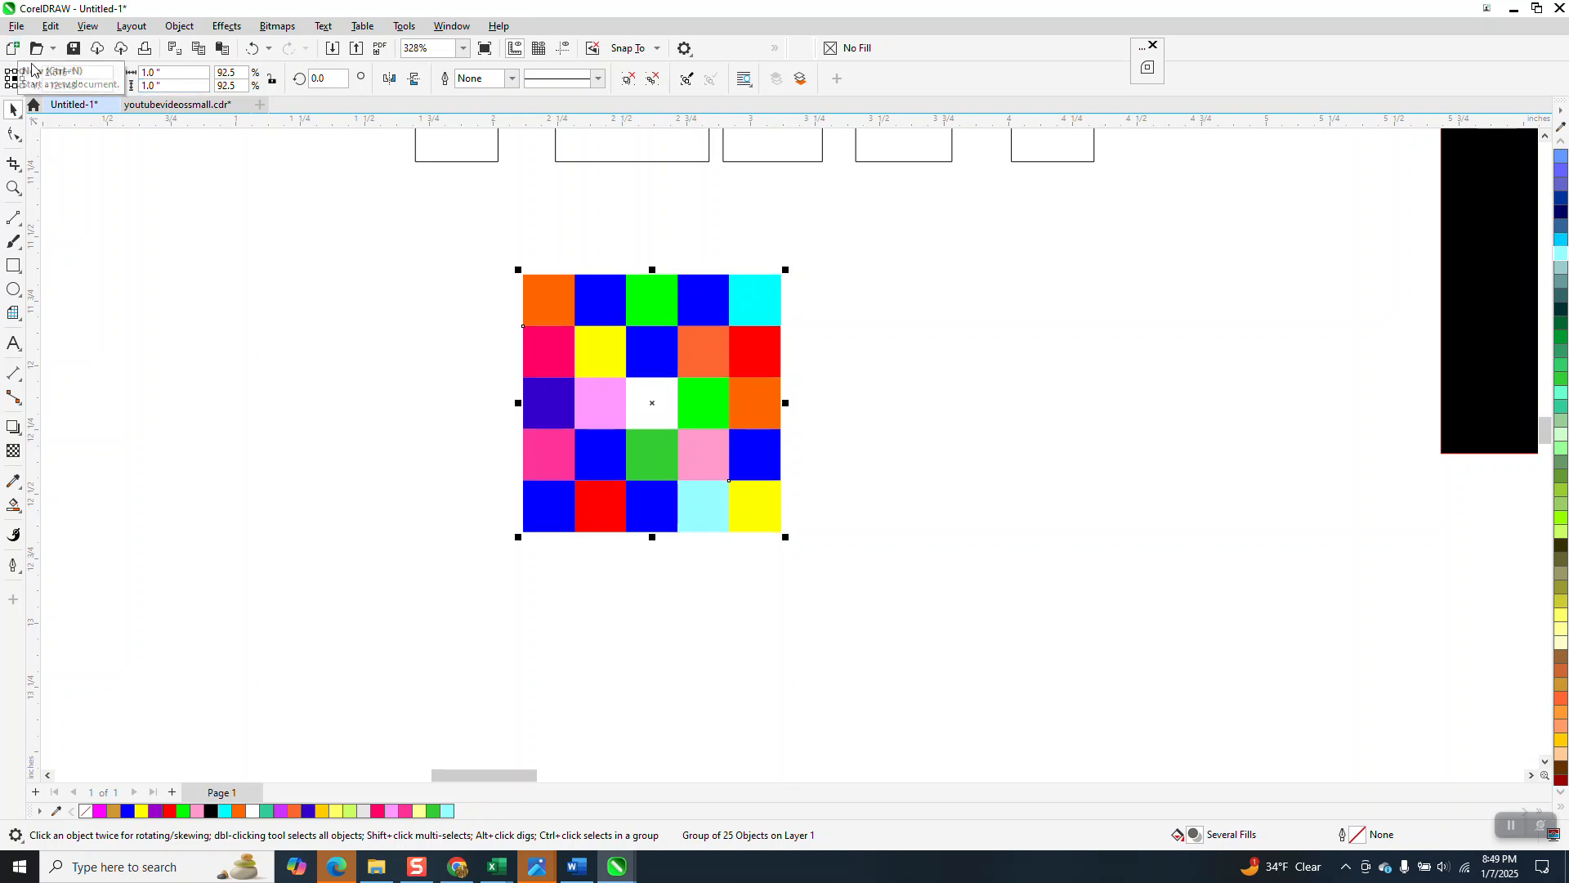
# Step: Duplicate the tile twice side by side and flip the third copy vertically
pyautogui.click(518, 189)
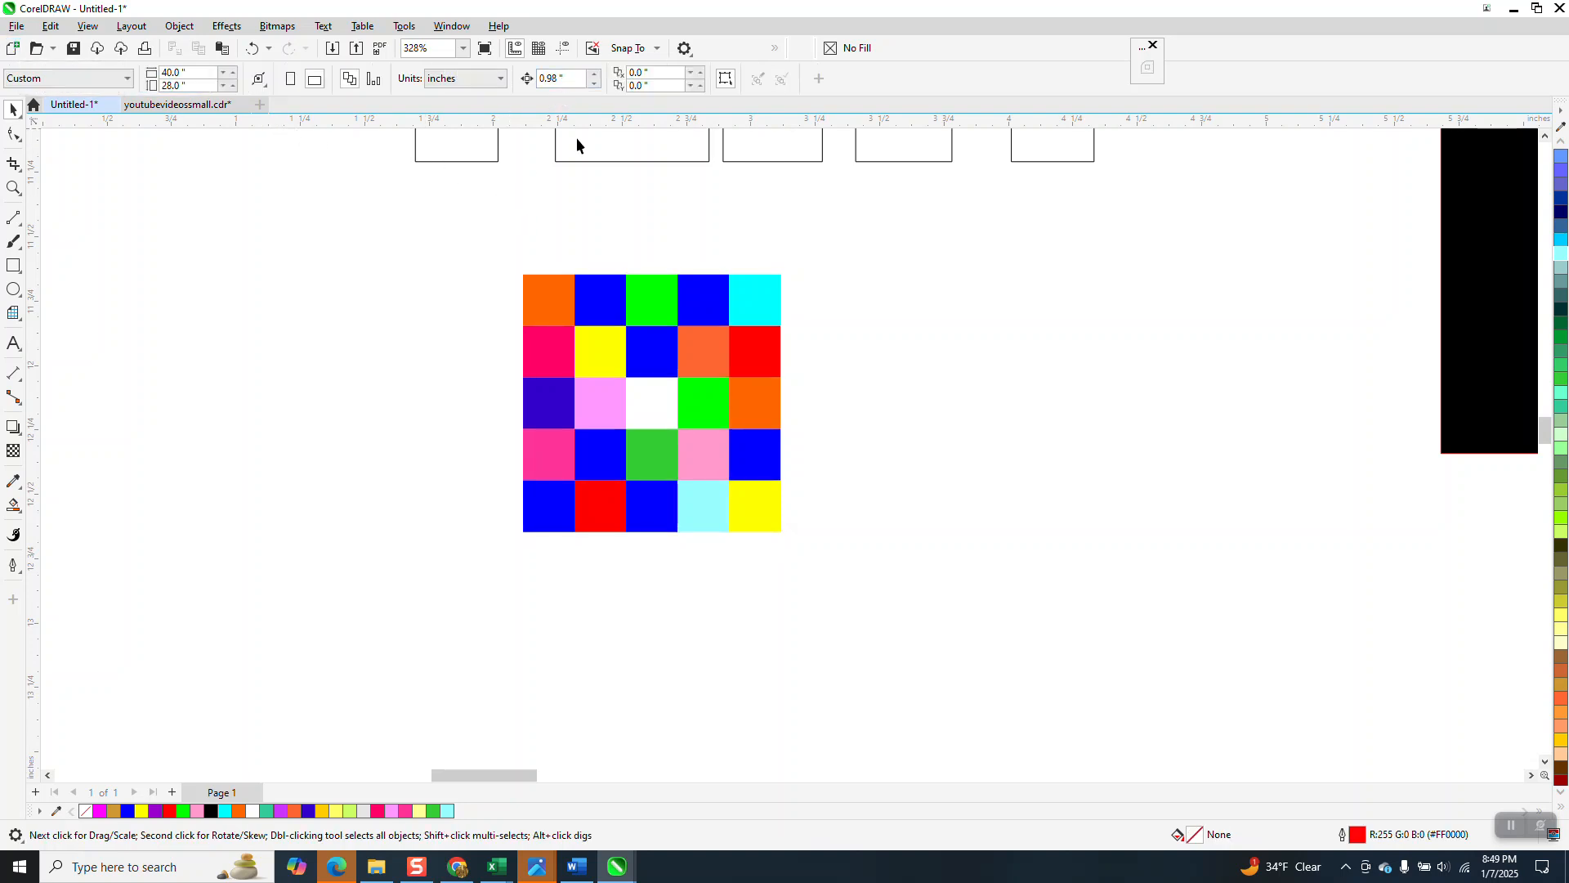
pyautogui.click(646, 313)
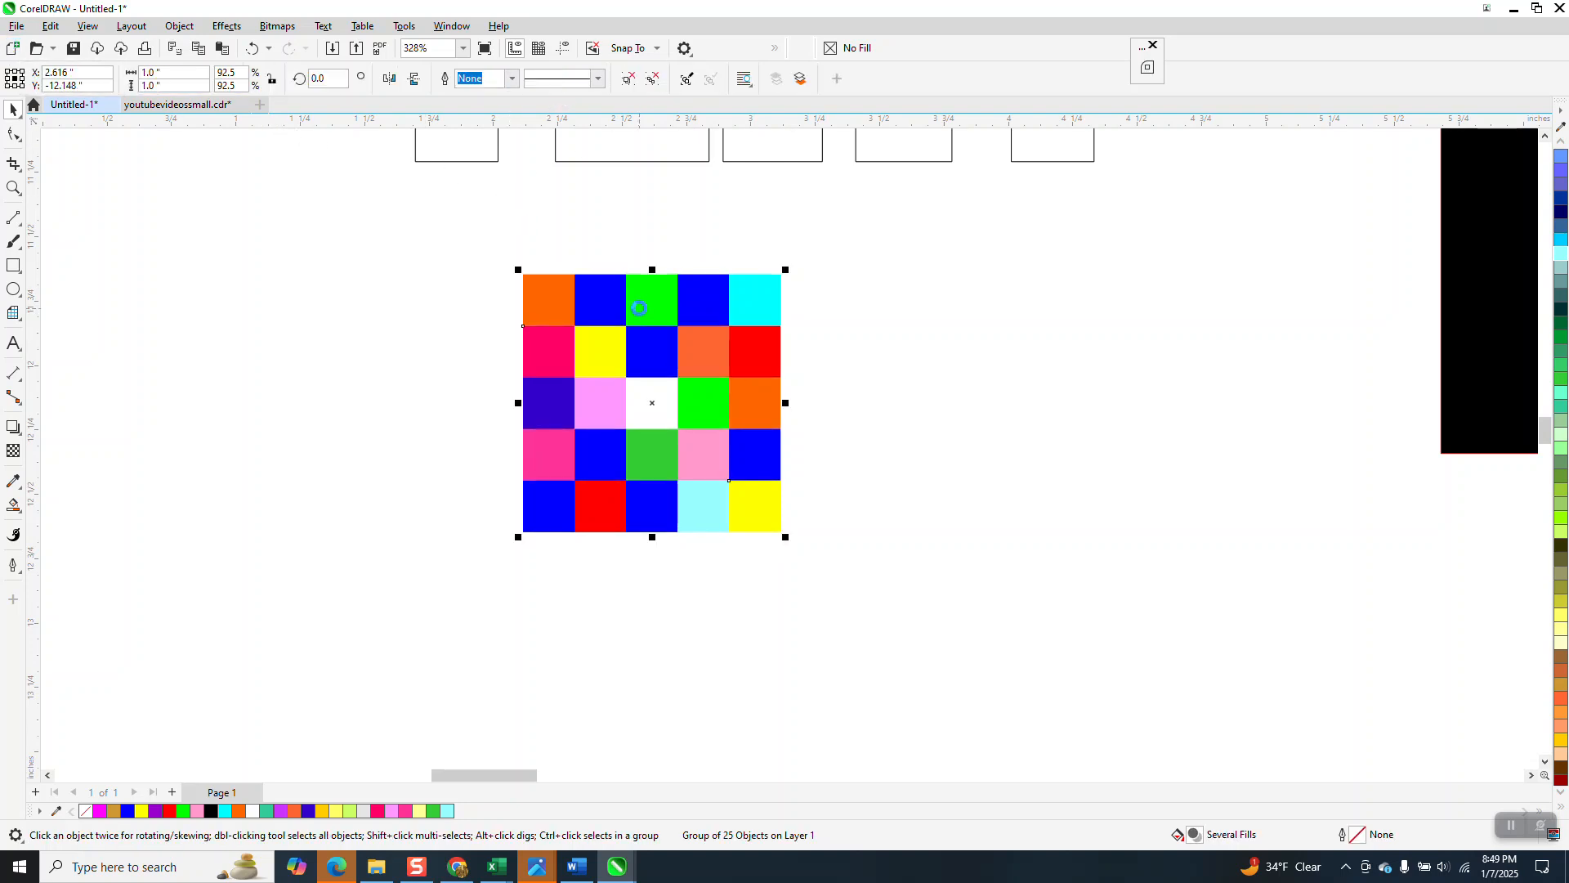
pyautogui.hotkey('ctrl', 'd')
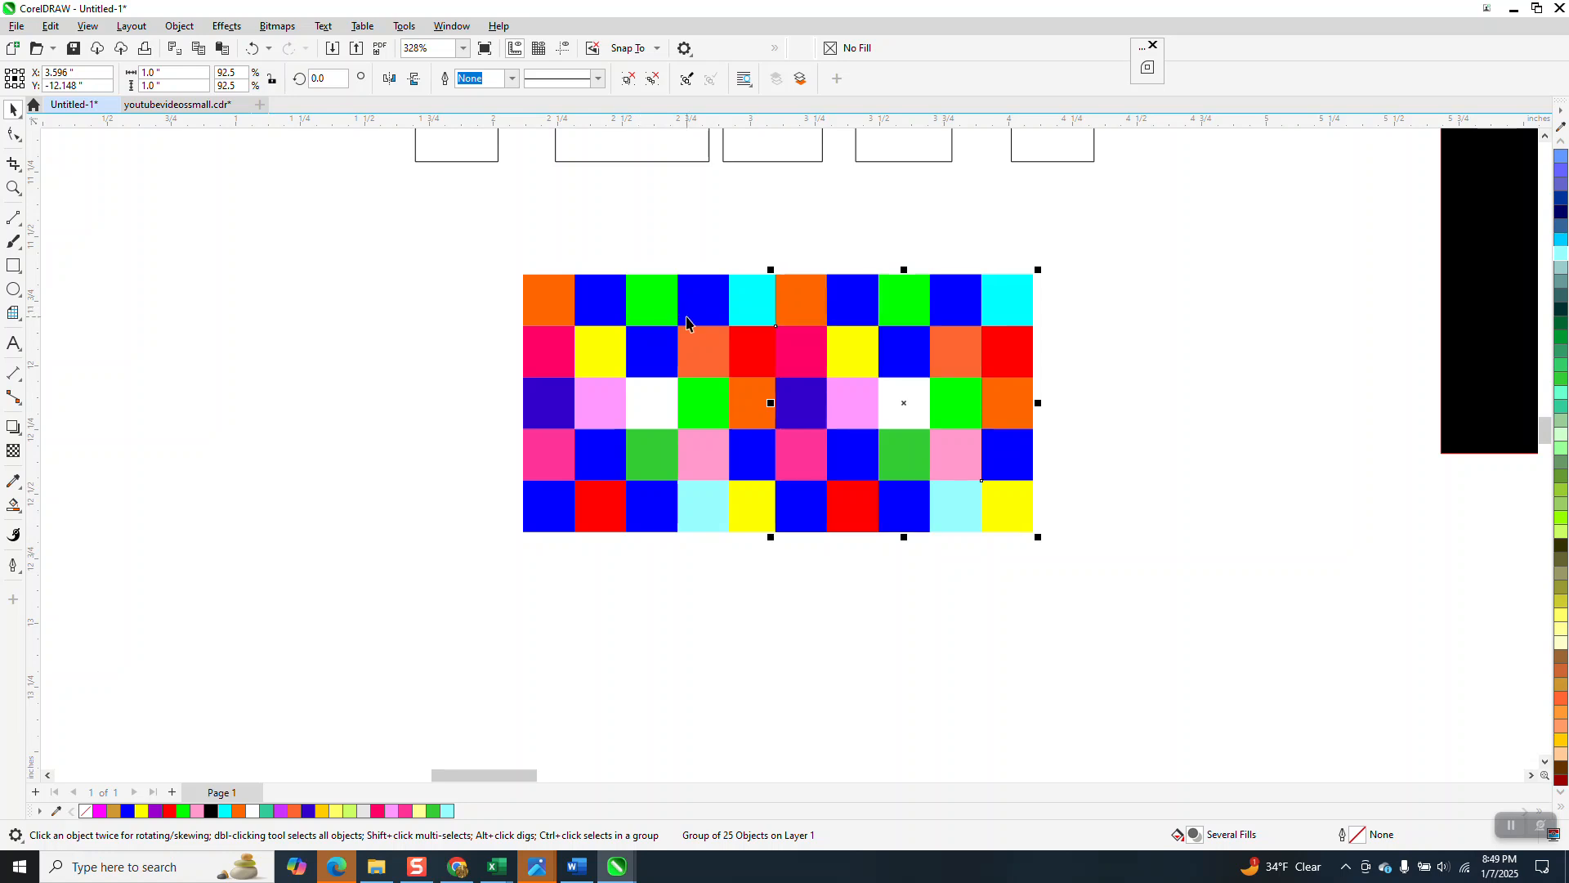
pyautogui.hotkey('ctrl', 'd')
pyautogui.scroll(-1, 574, 342)
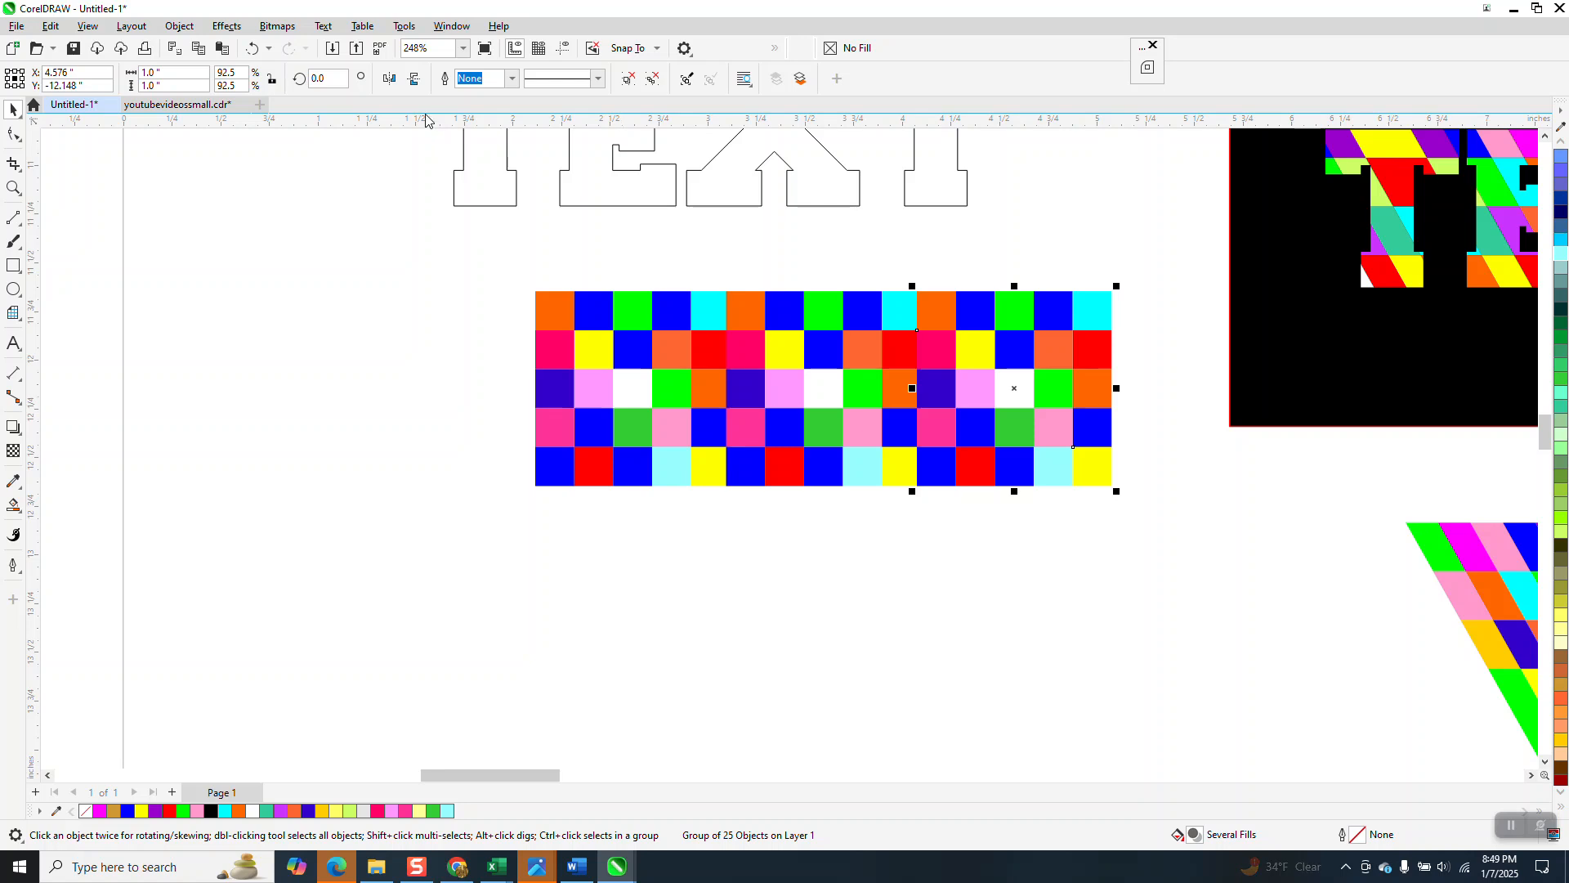
pyautogui.click(415, 82)
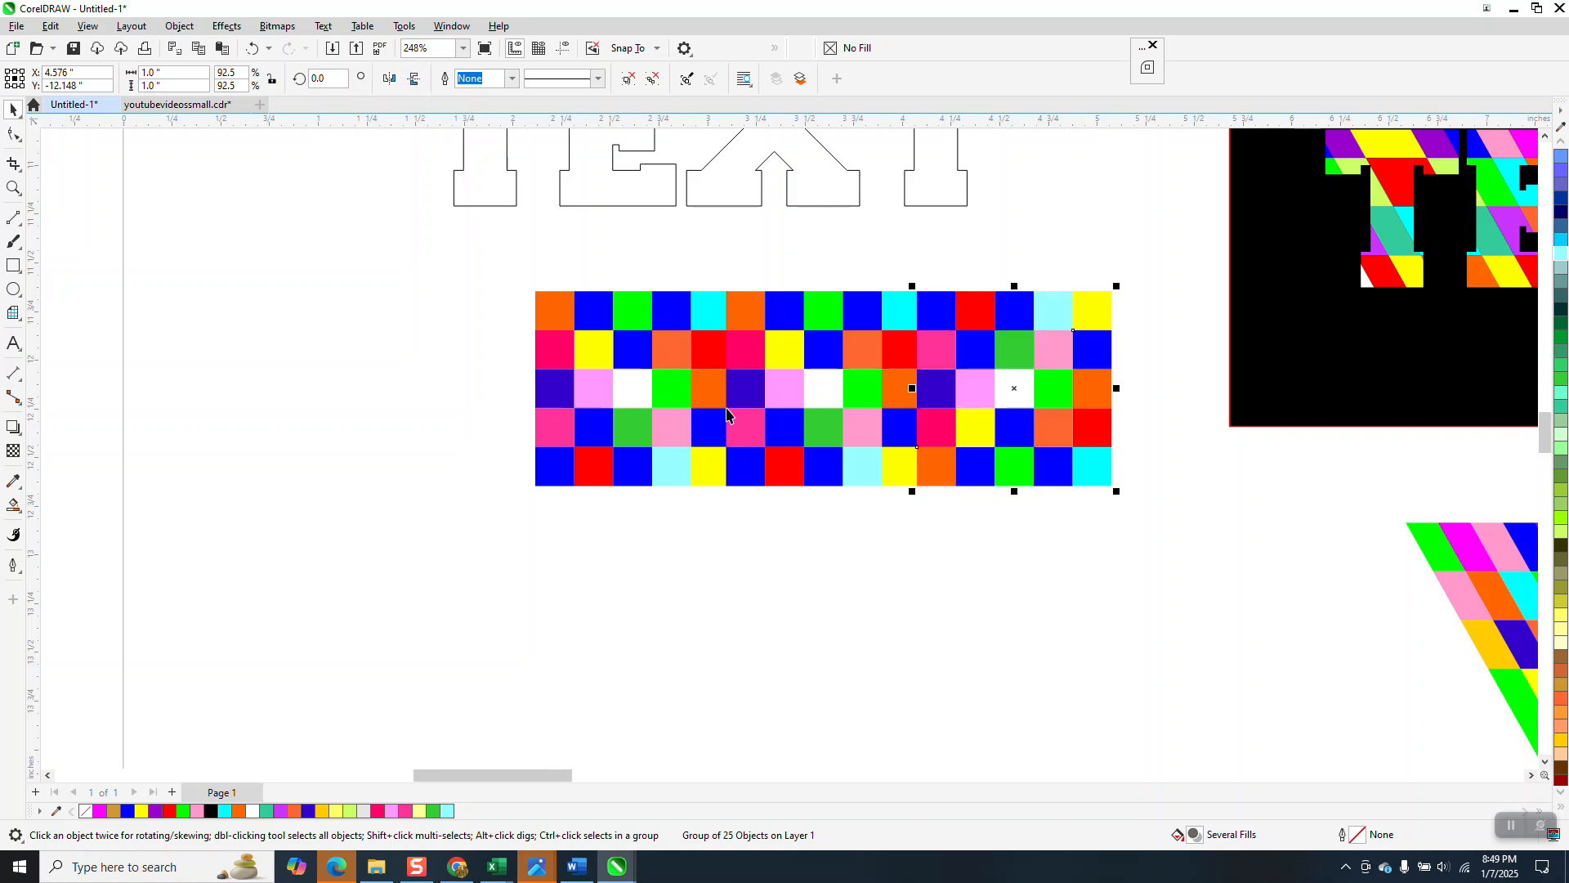
# Step: Place another copy of the tile at the left end of the row
pyautogui.scroll(-1, 697, 385)
pyautogui.click(584, 377)
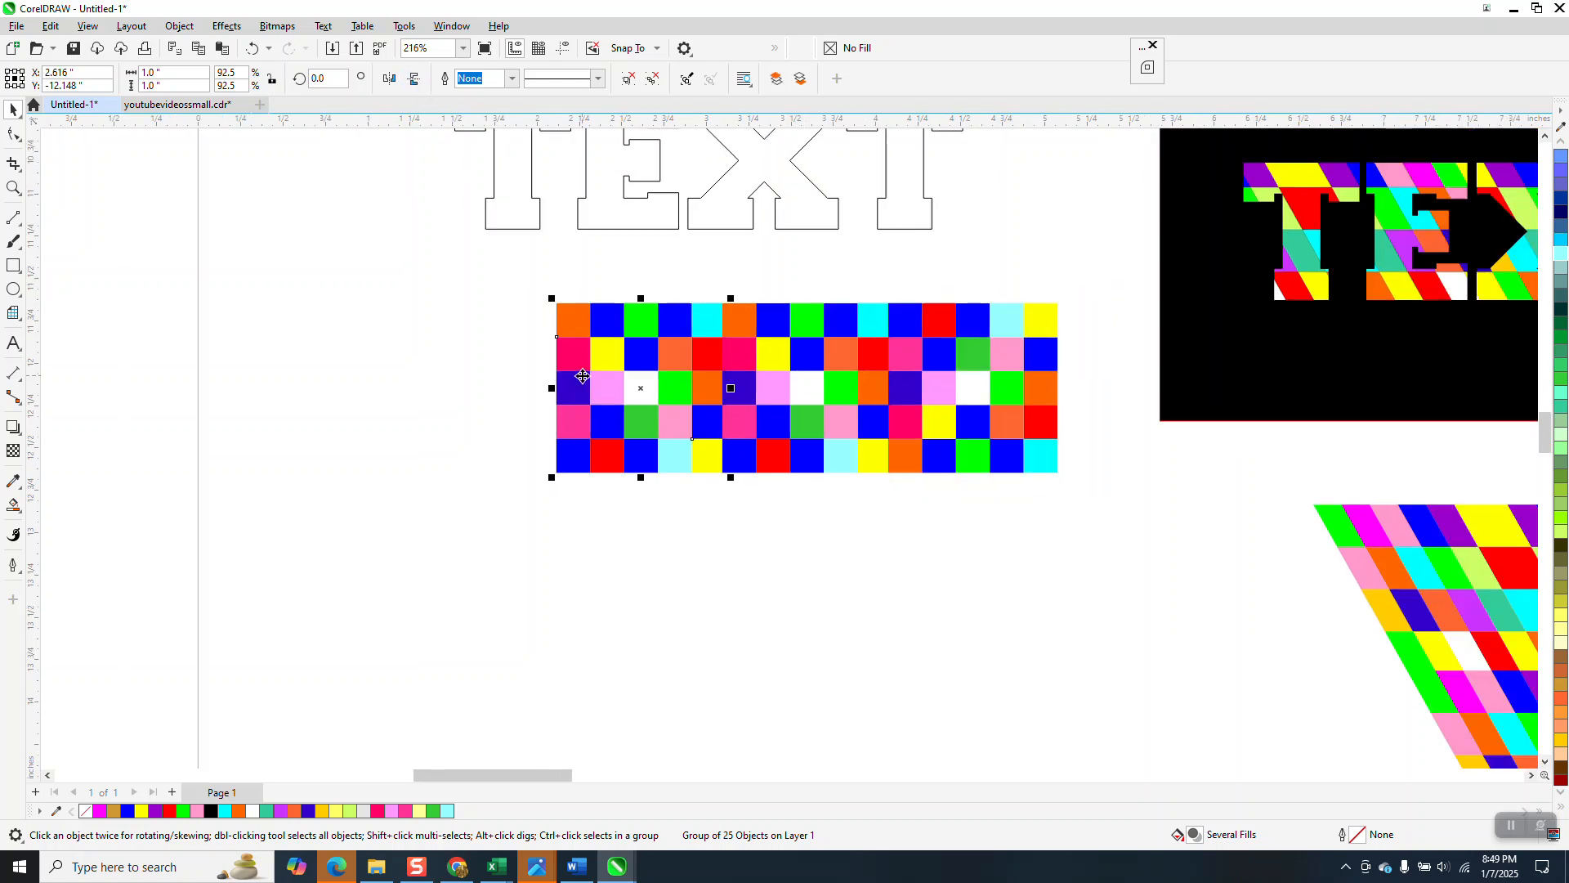
pyautogui.hotkey('ctrl', 'd')
pyautogui.hotkey('ctrl', 'z')
pyautogui.moveTo(583, 376); pyautogui.dragTo(418, 376)
# Step: Duplicate the four-tile row twice downward and mirror the bottom row horizontally
pyautogui.moveTo(338, 288); pyautogui.dragTo(1097, 503)
pyautogui.hotkey('ctrl', 'd')
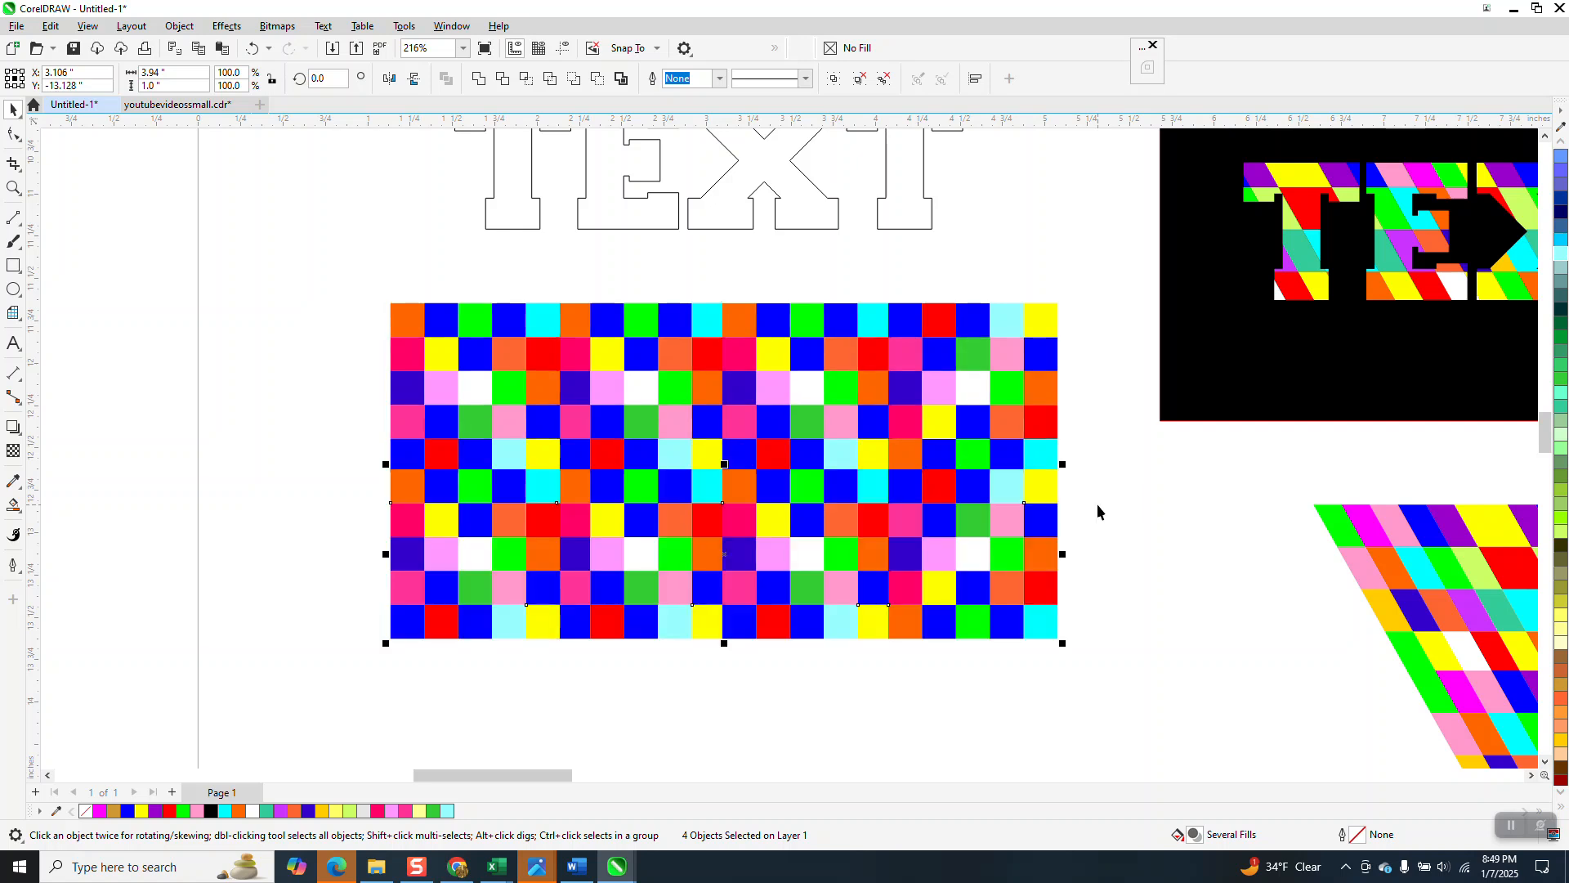
pyautogui.hotkey('ctrl', 'd')
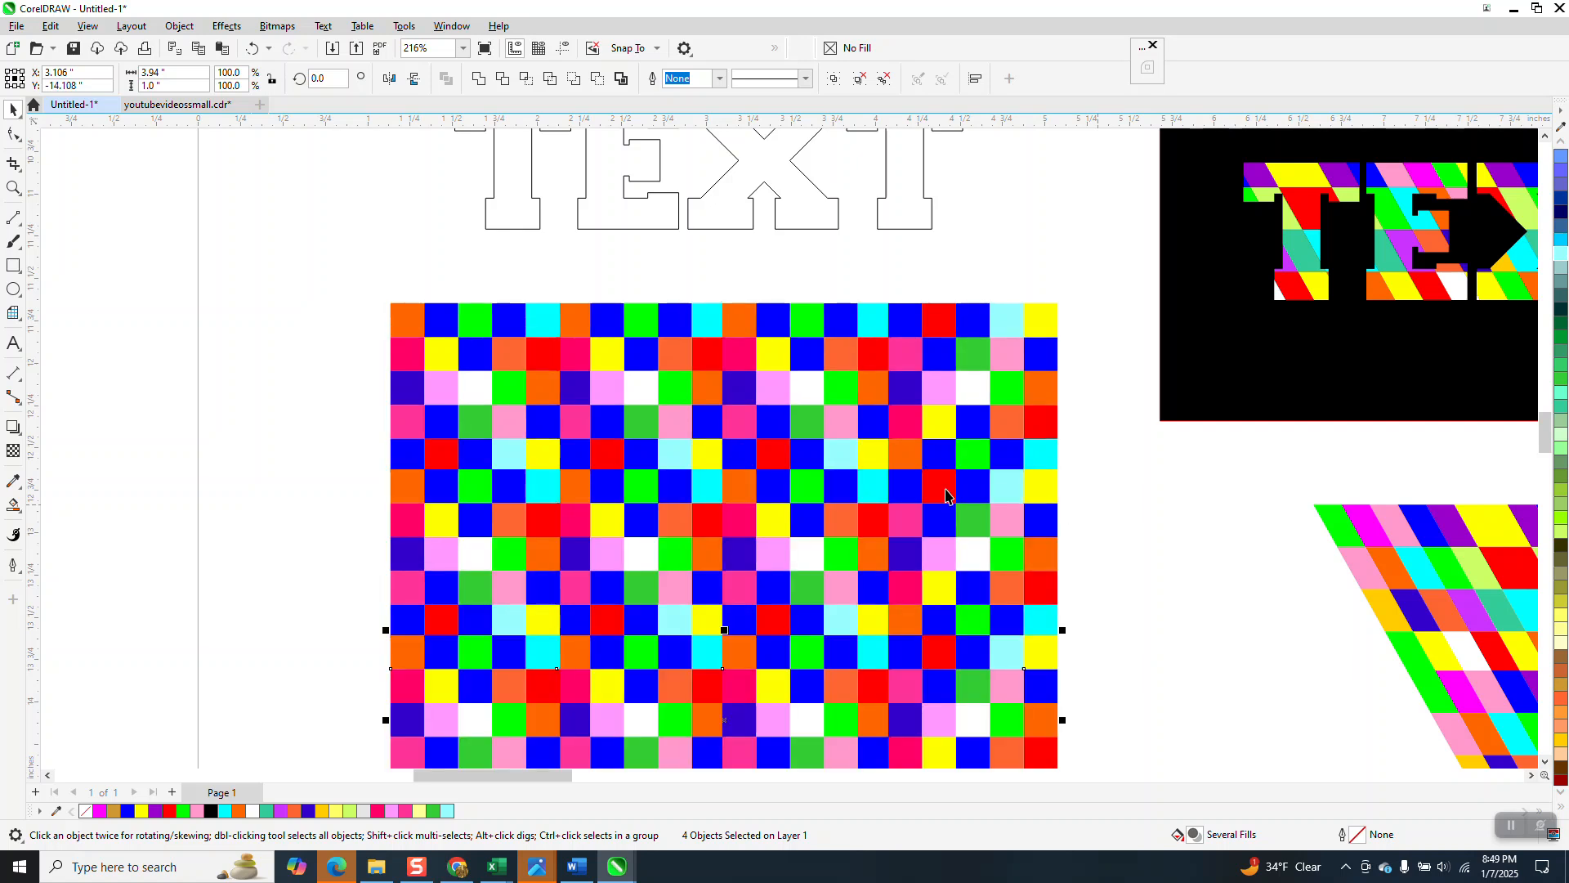
pyautogui.click(389, 79)
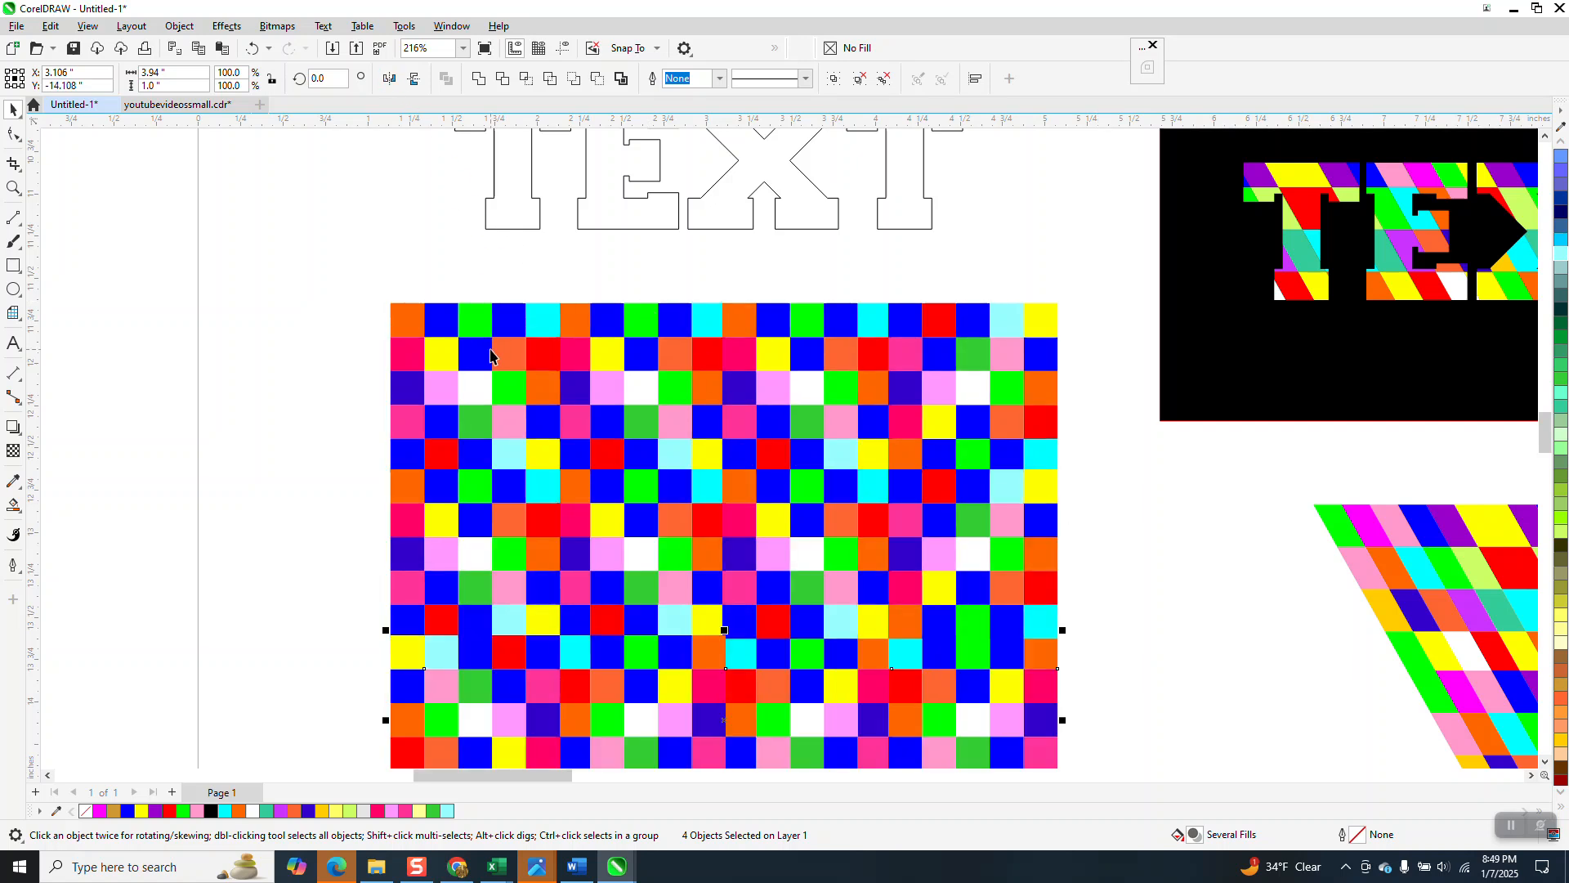
# Step: Select all the tiles and group them into one object
pyautogui.scroll(-2, 515, 398)
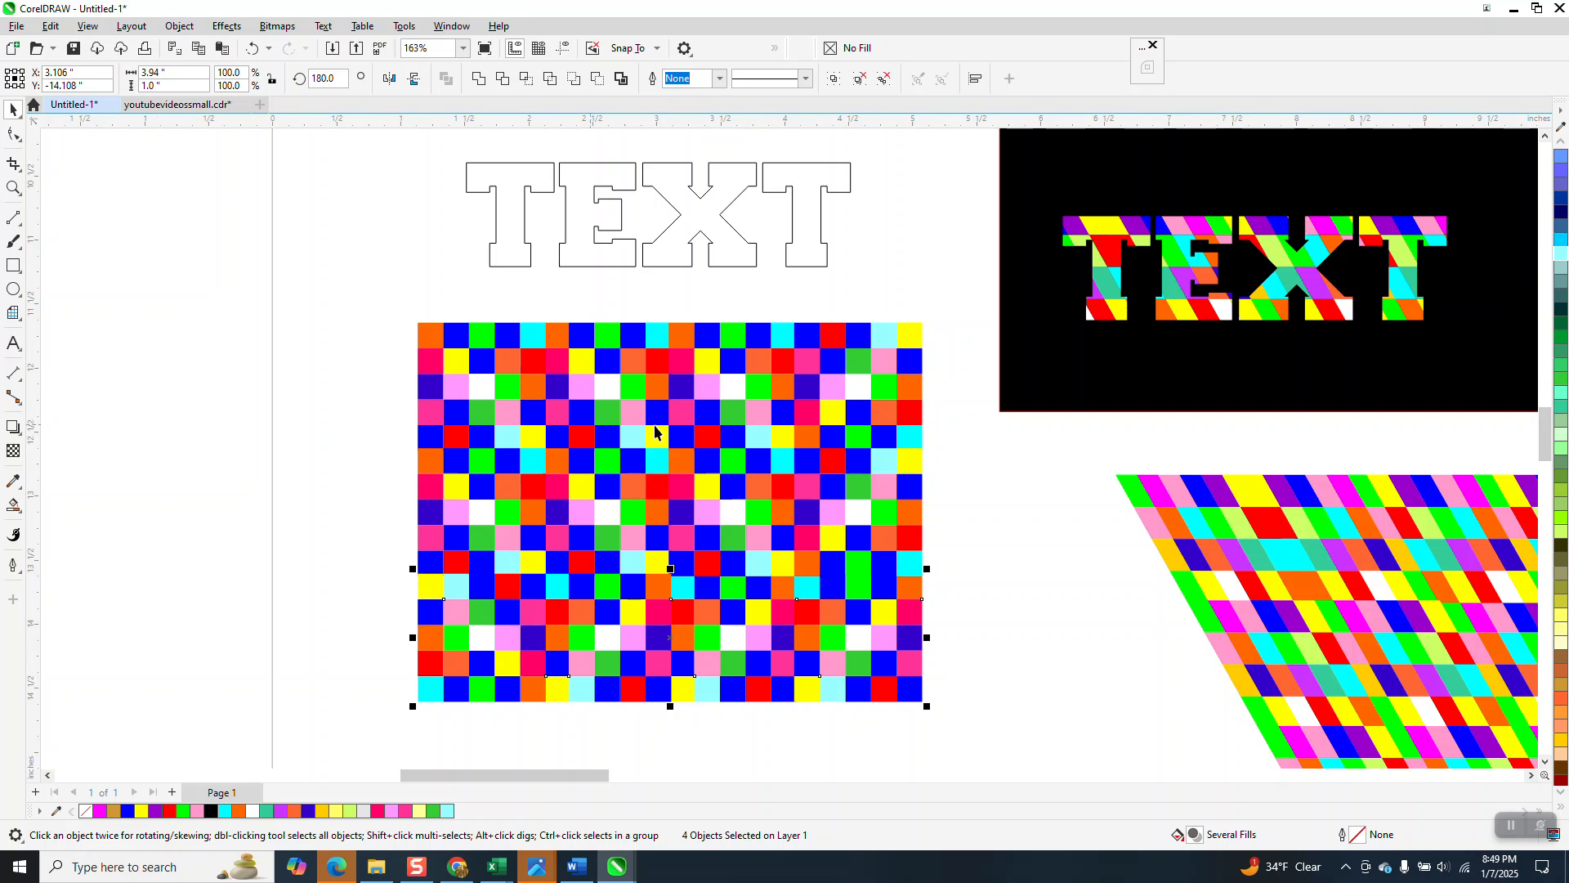
pyautogui.click(570, 139)
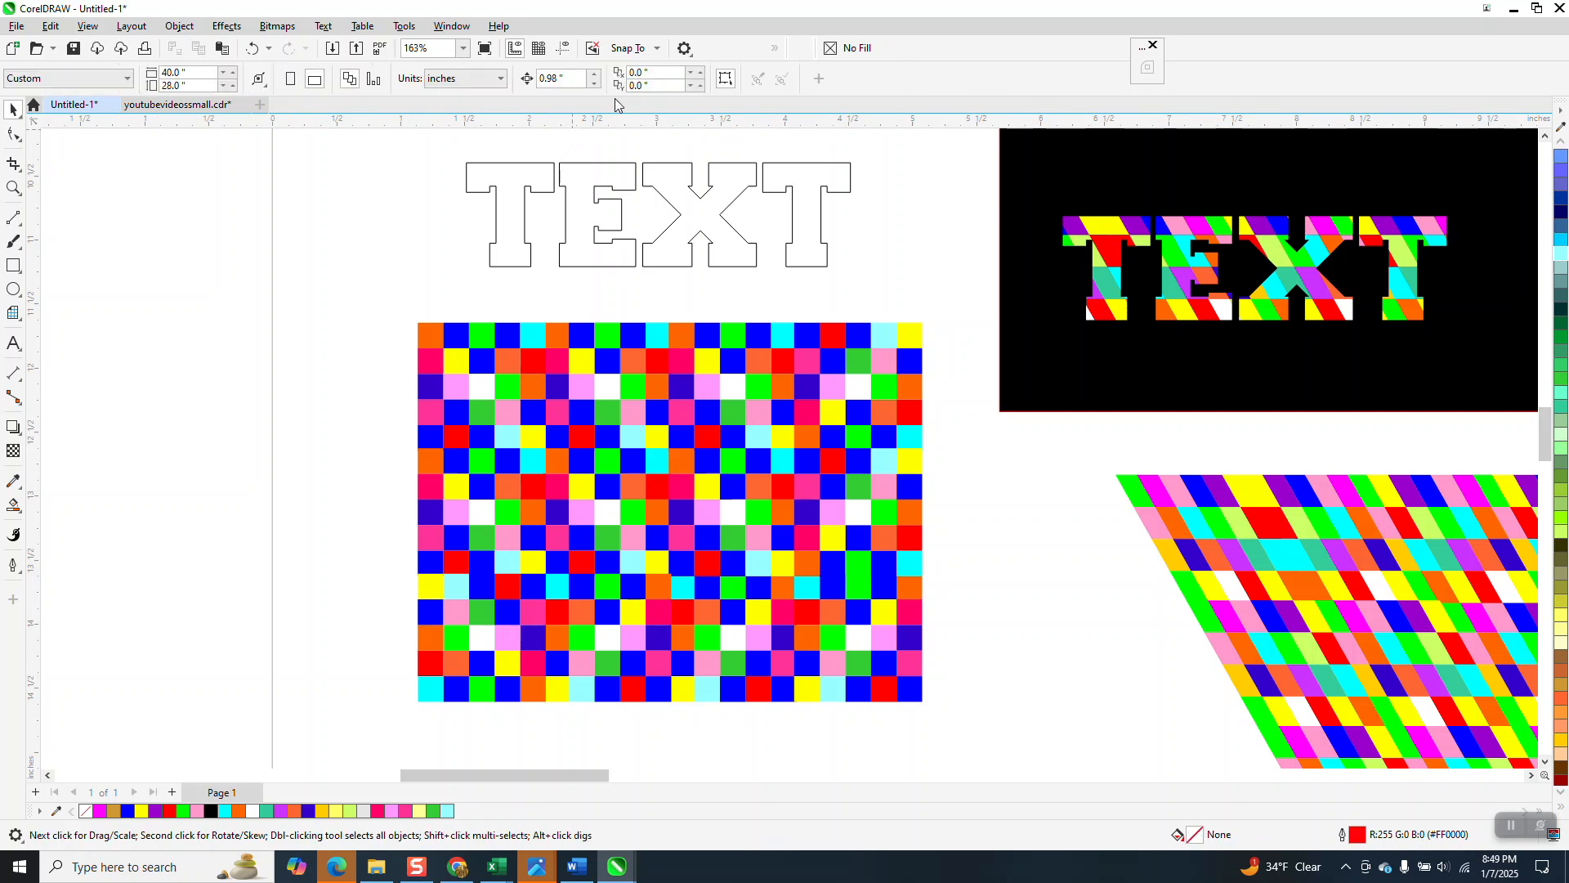
pyautogui.moveTo(403, 312); pyautogui.dragTo(988, 725)
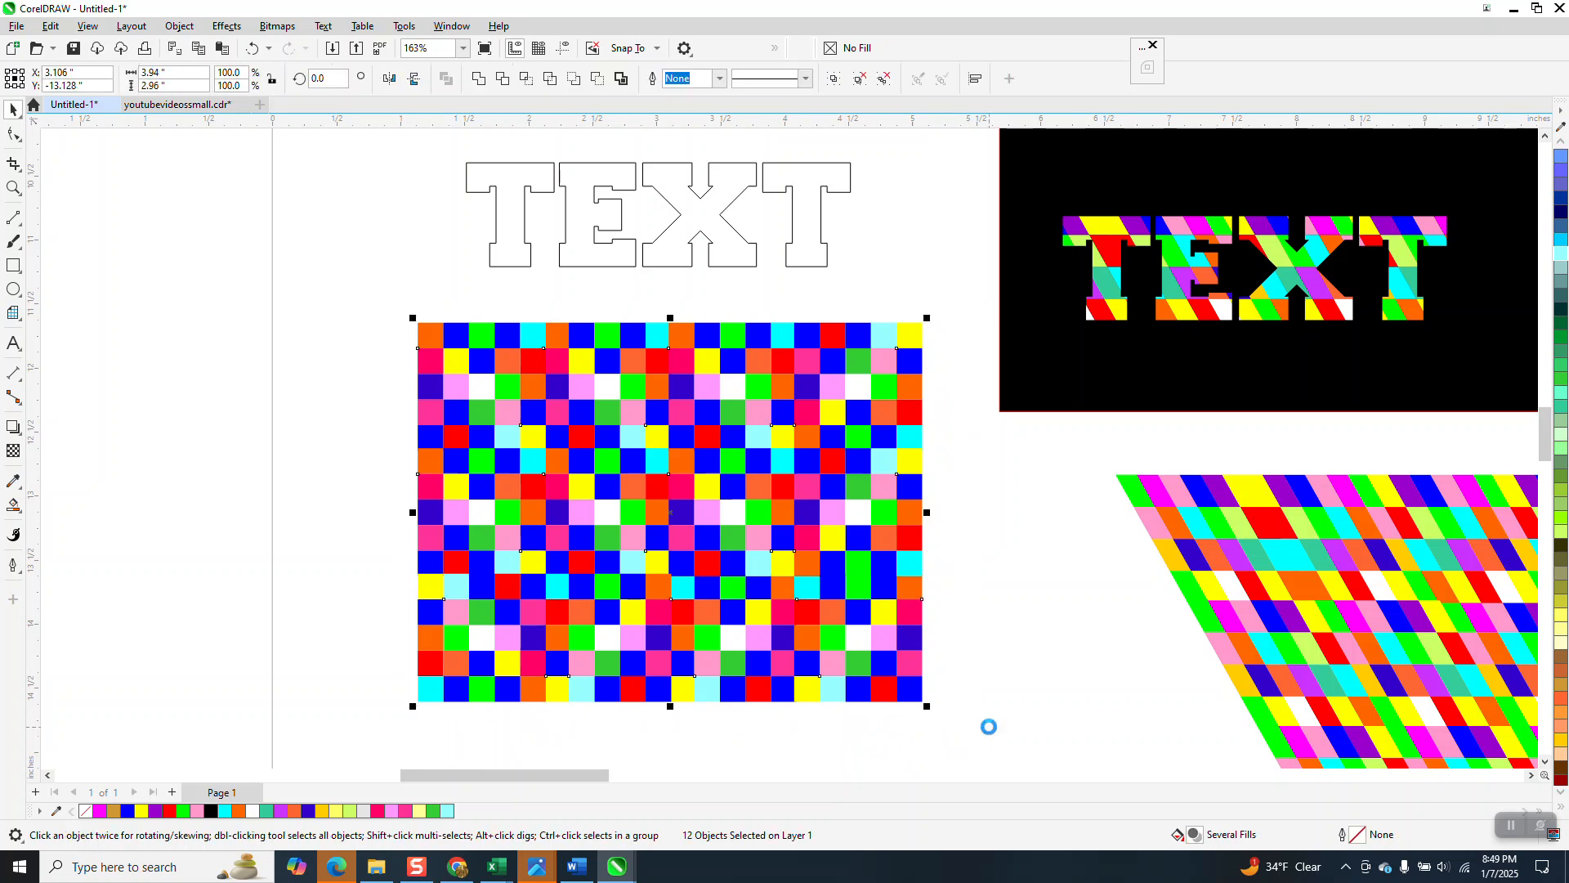
pyautogui.hotkey('ctrl', 'g')
pyautogui.click(277, 26)
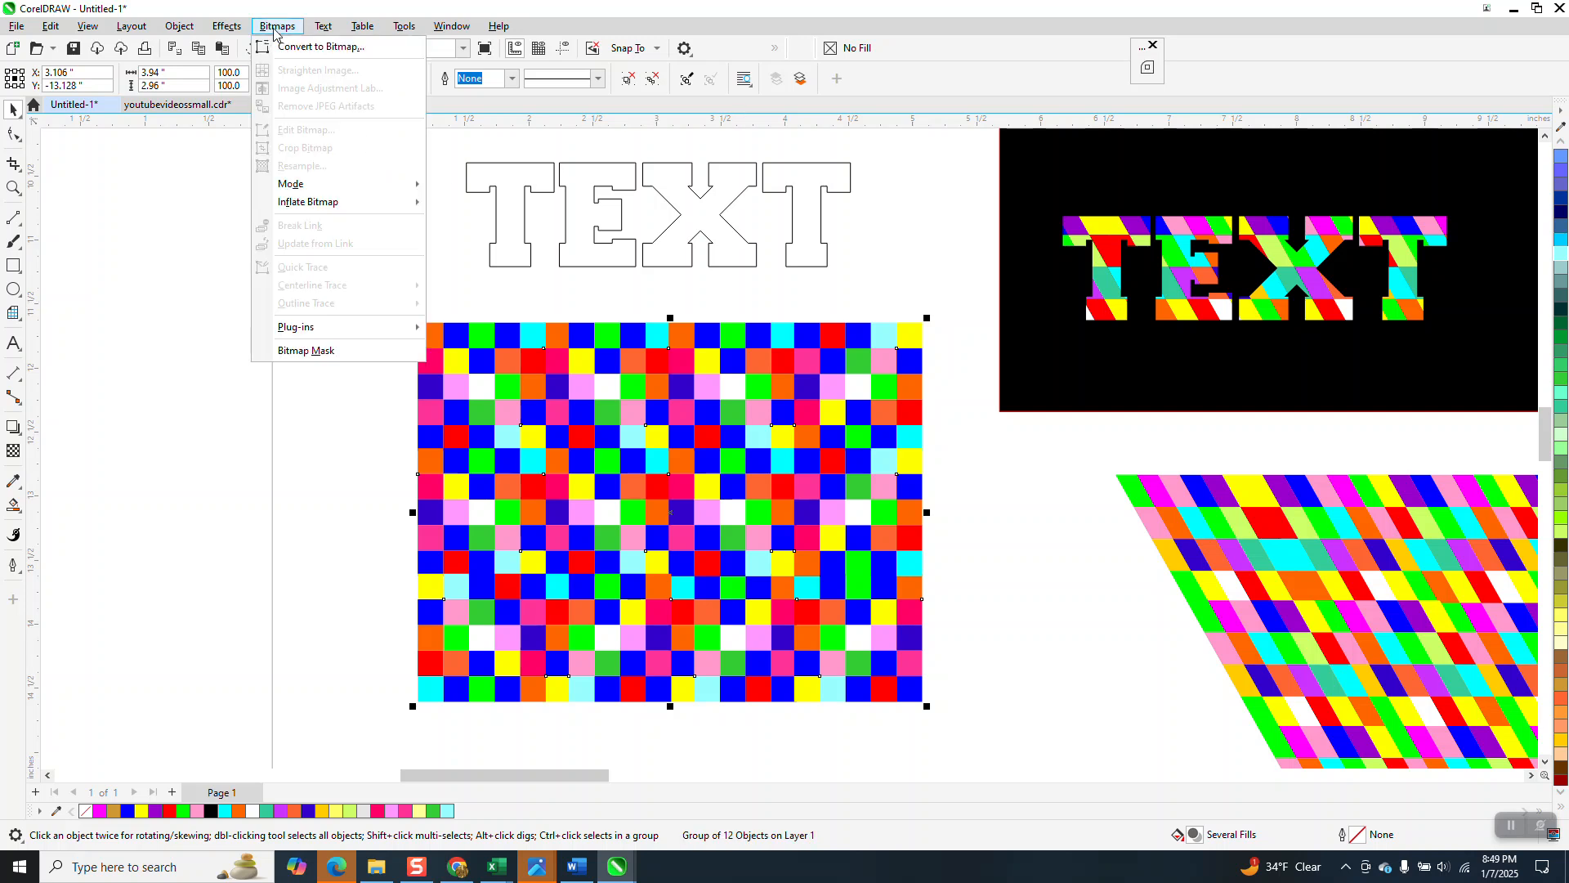
pyautogui.moveTo(325, 33)
pyautogui.click(329, 65)
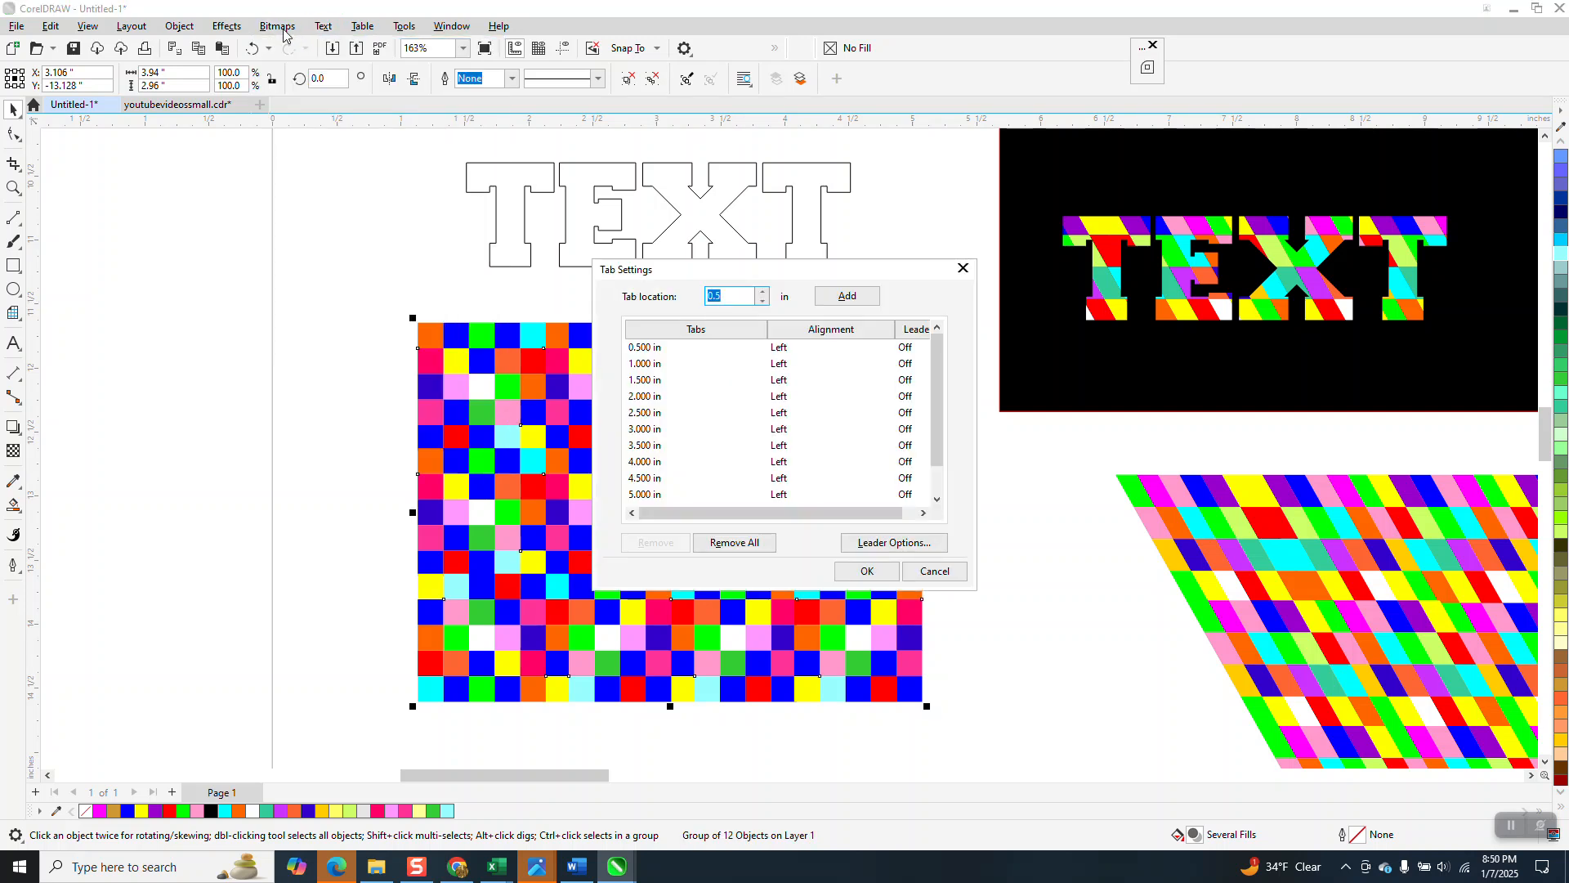
pyautogui.click(935, 570)
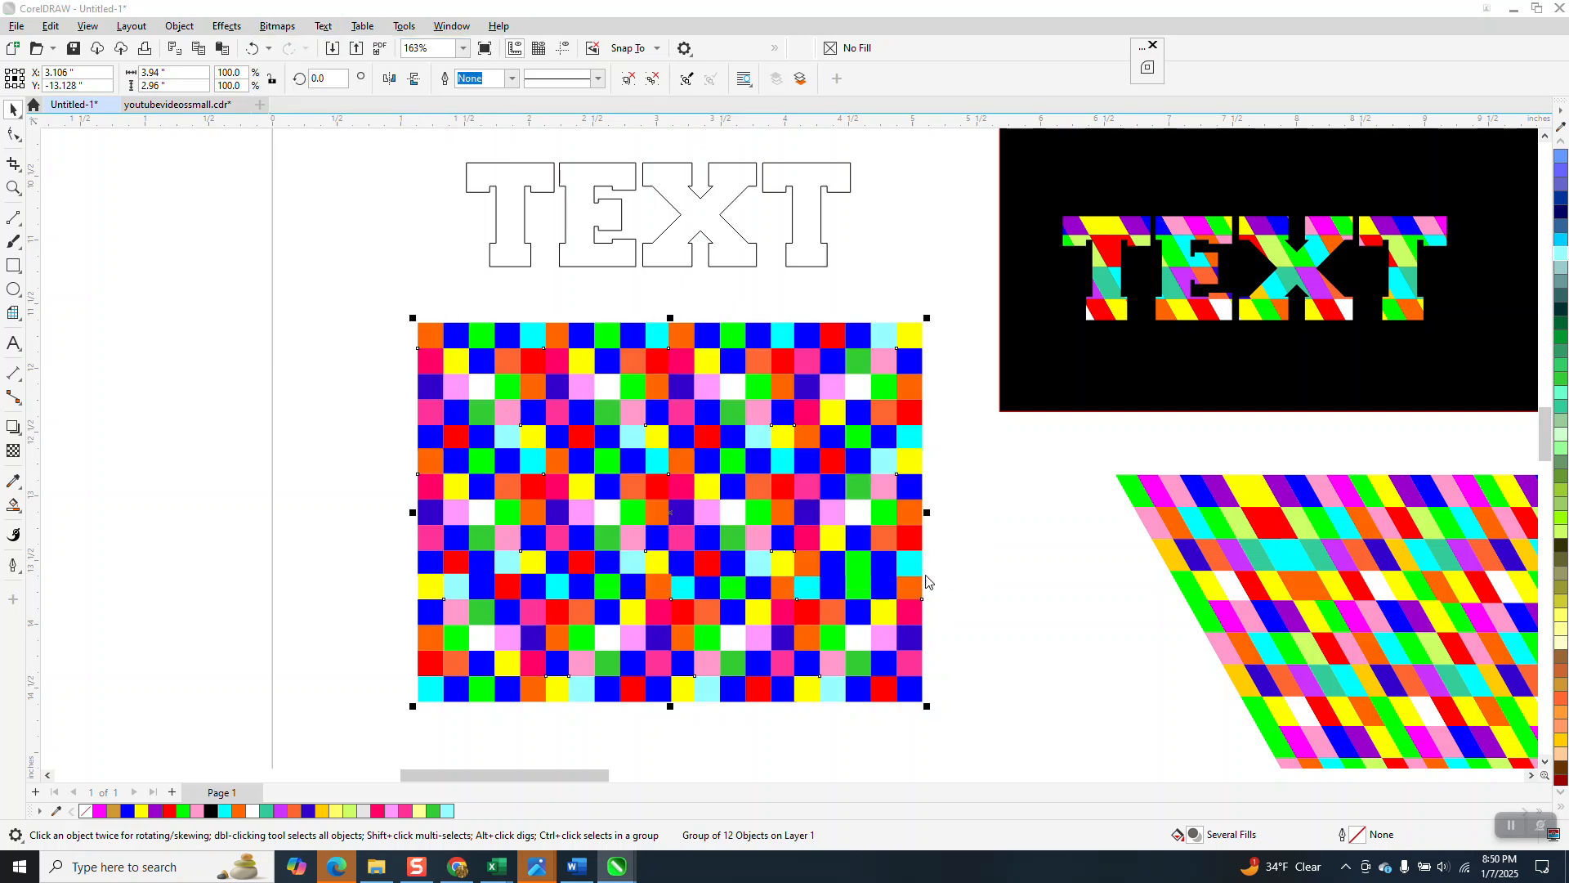
# Step: Convert the grouped tile pattern to a 300 dpi RGB bitmap with anti-aliasing and transparent background
pyautogui.click(279, 27)
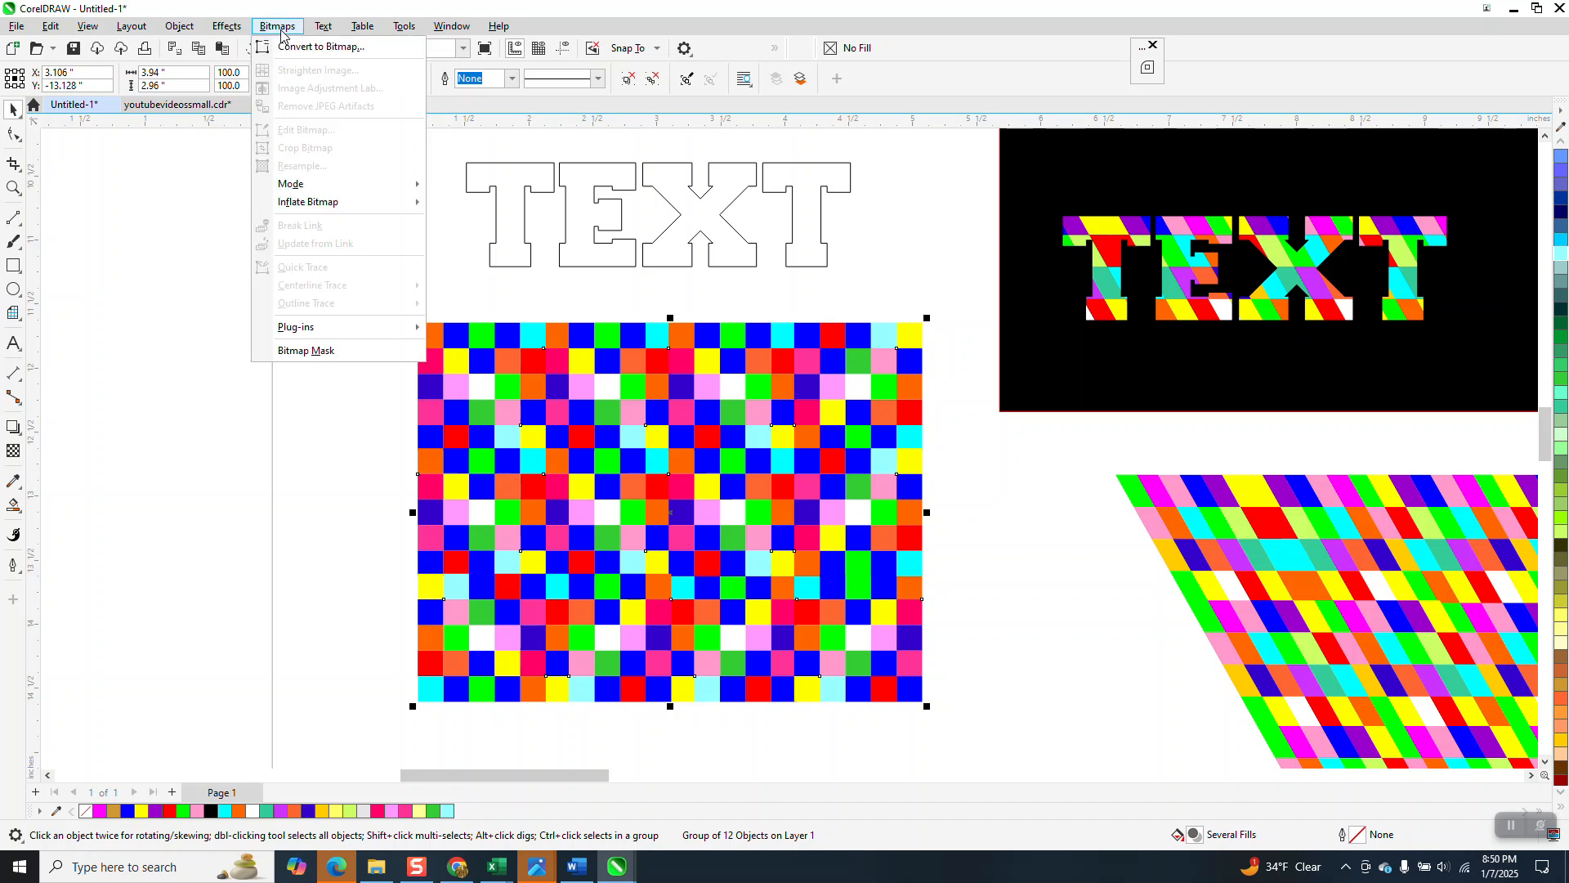
pyautogui.click(290, 47)
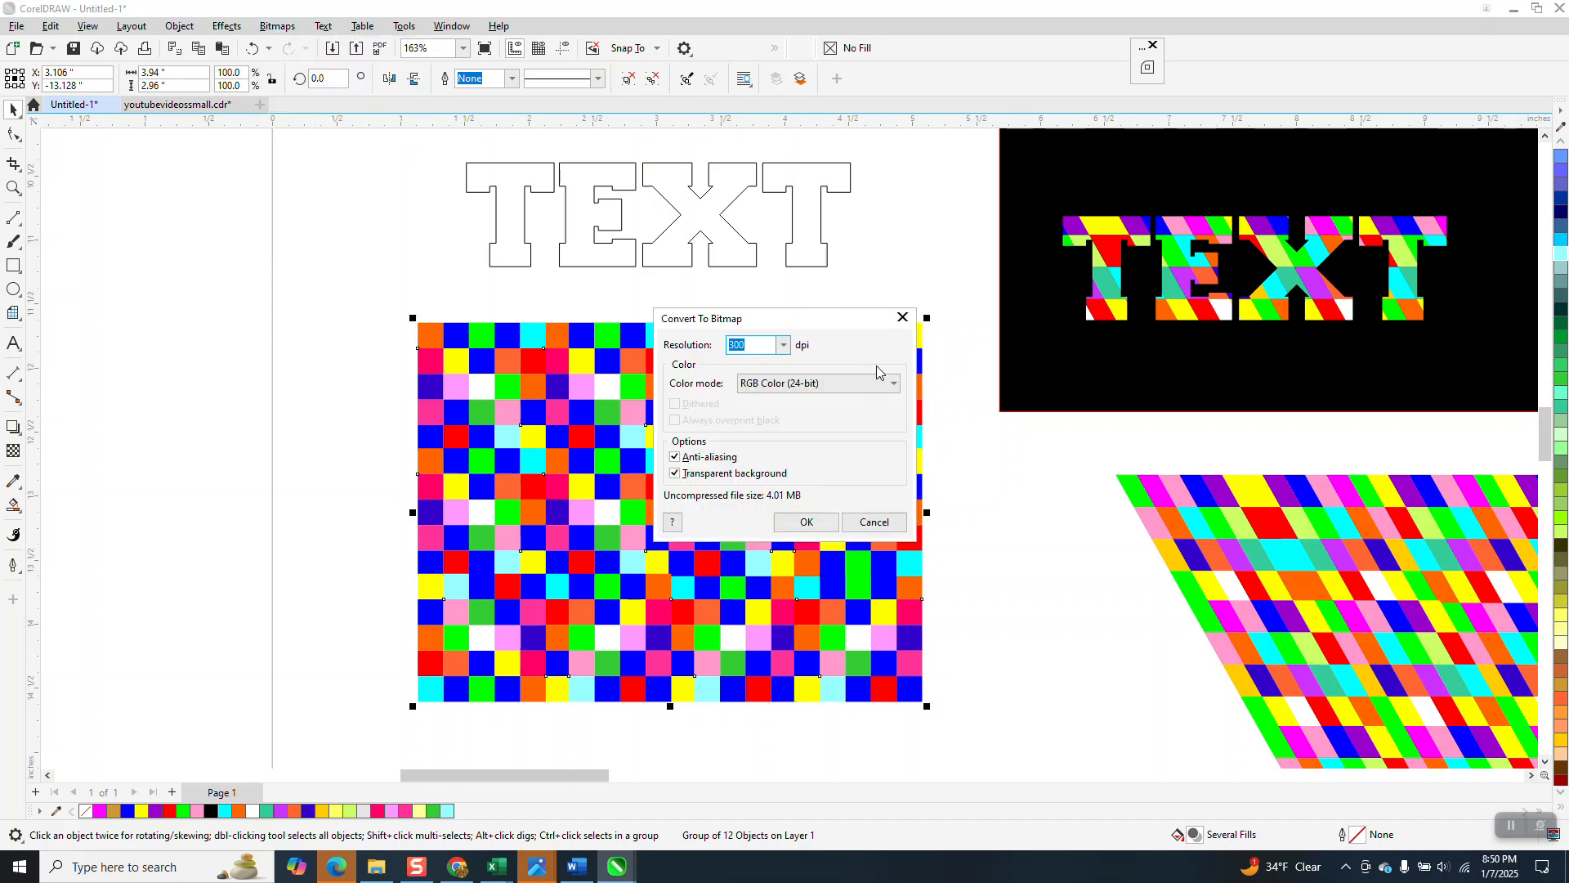
pyautogui.moveTo(859, 324); pyautogui.dragTo(1222, 235)
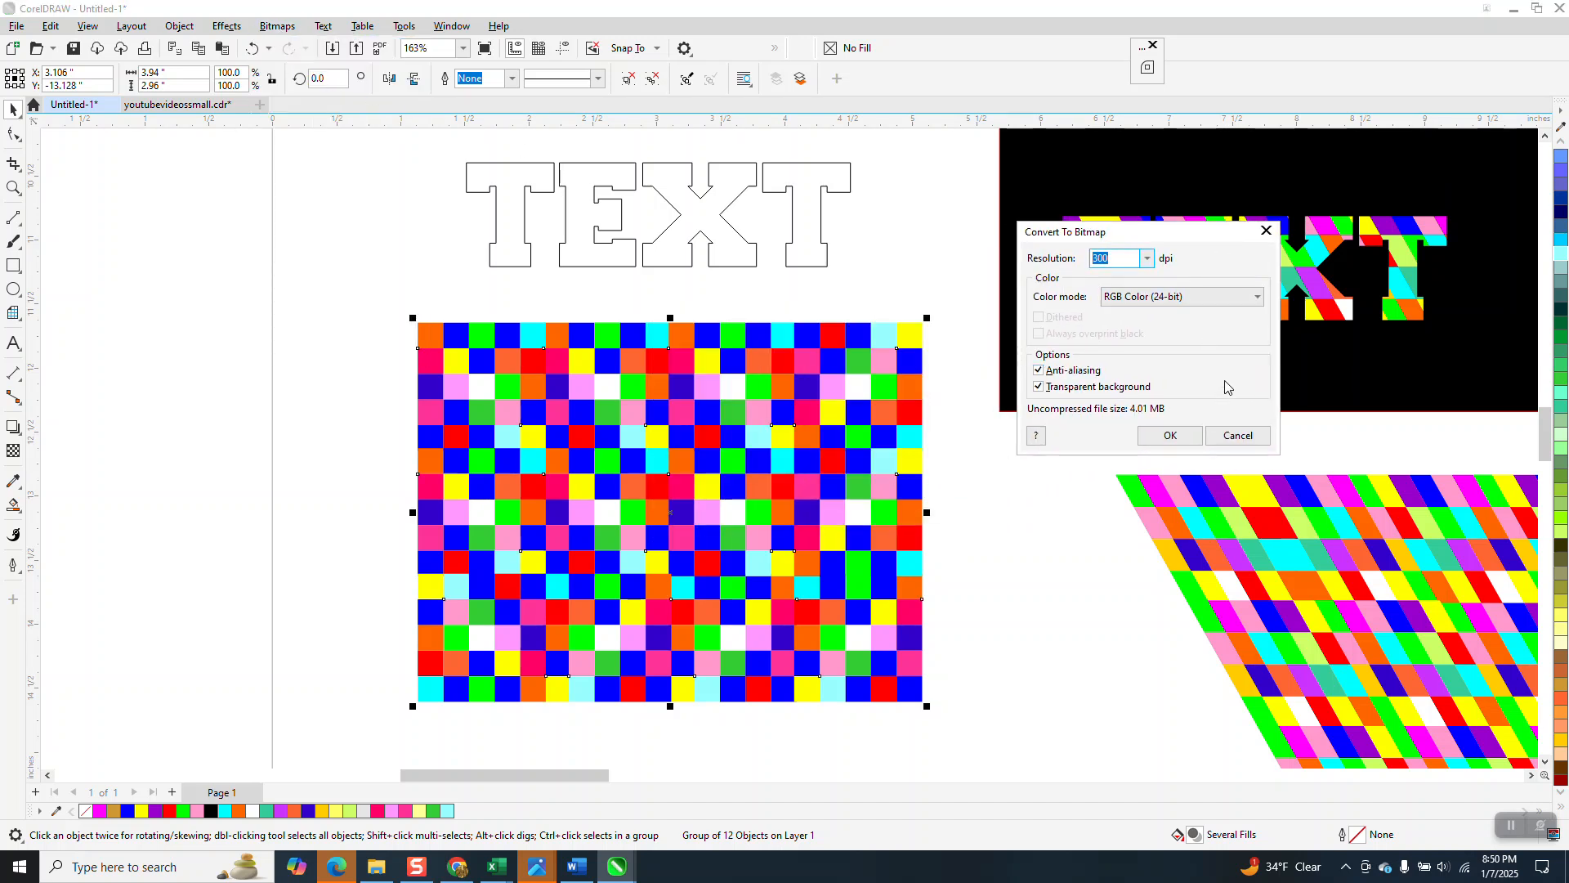
pyautogui.click(1168, 434)
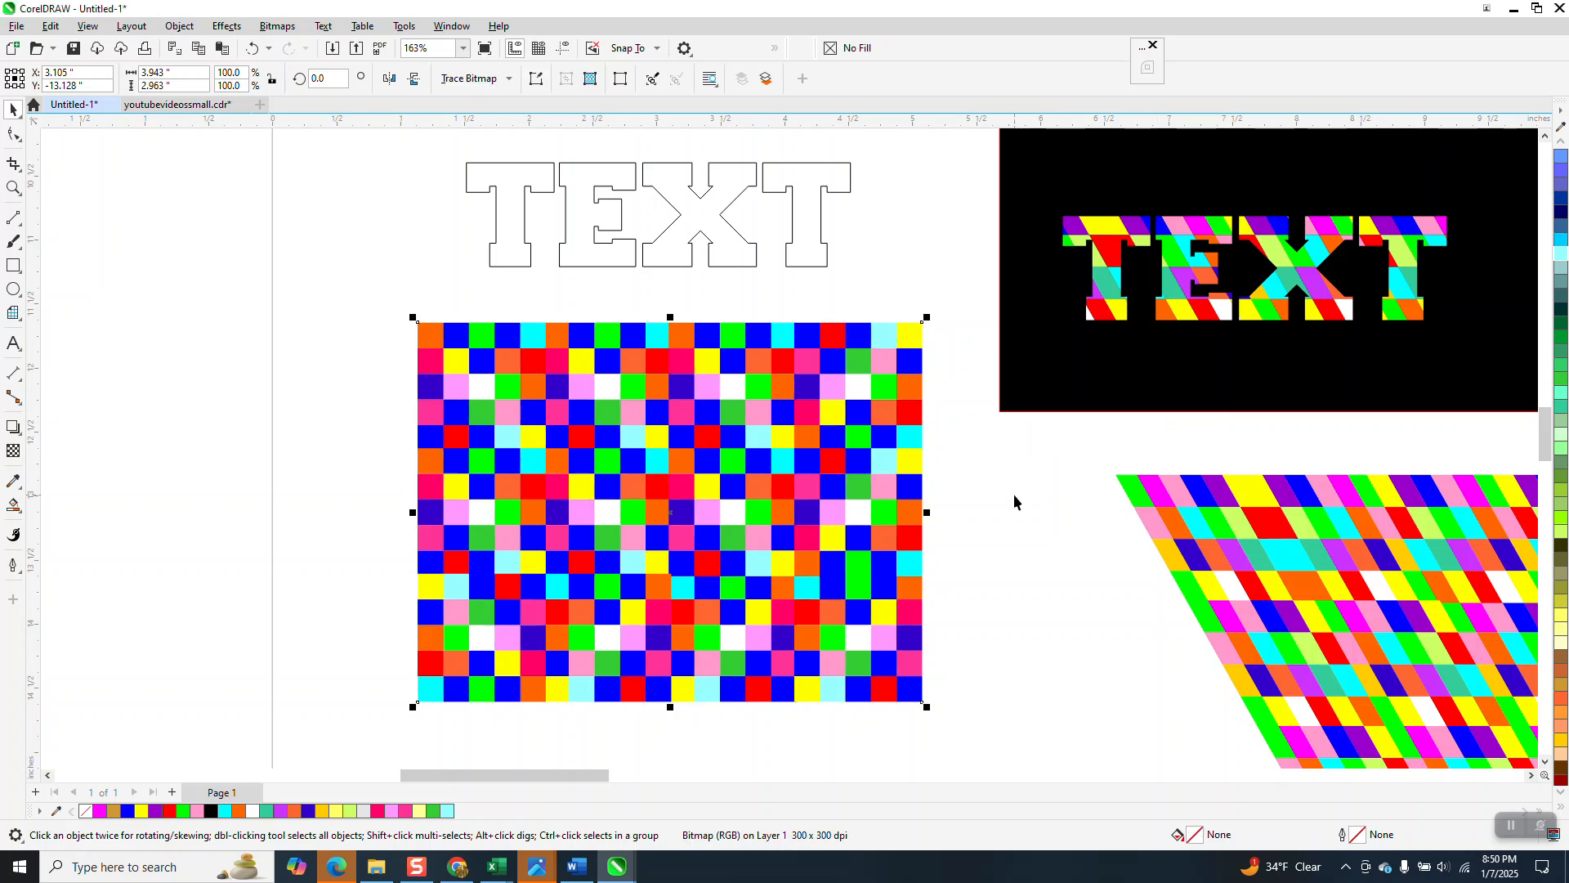
# Step: Place a copy of the bitmap beside the original and skew it horizontally into a parallelogram
pyautogui.scroll(-2, 814, 458)
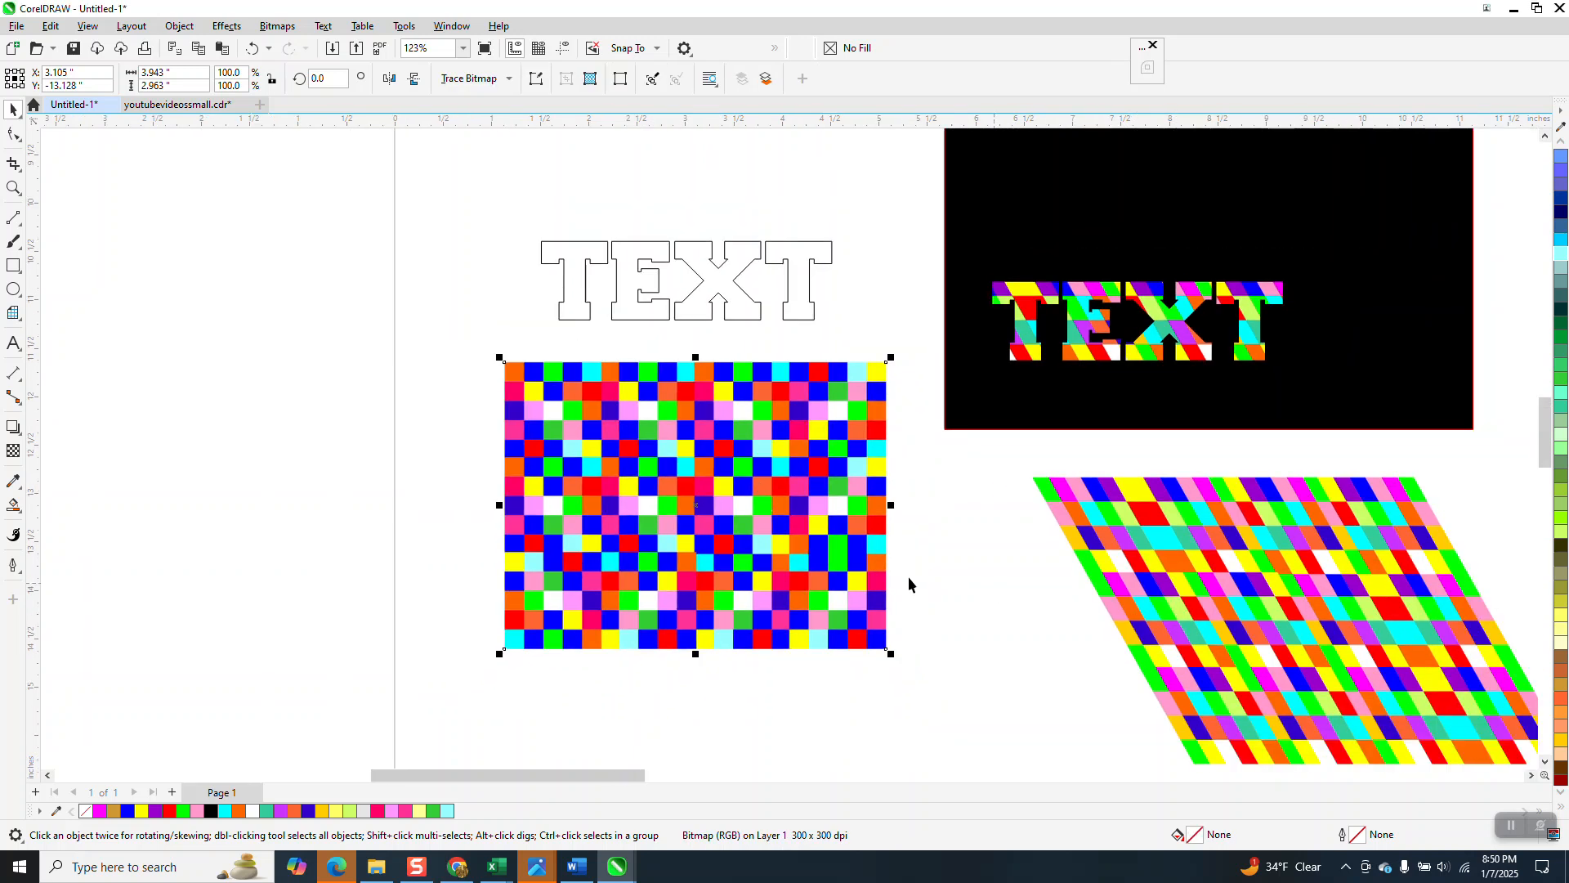
pyautogui.moveTo(762, 530); pyautogui.dragTo(801, 556)
pyautogui.click(733, 416)
pyautogui.moveTo(719, 377); pyautogui.dragTo(847, 383)
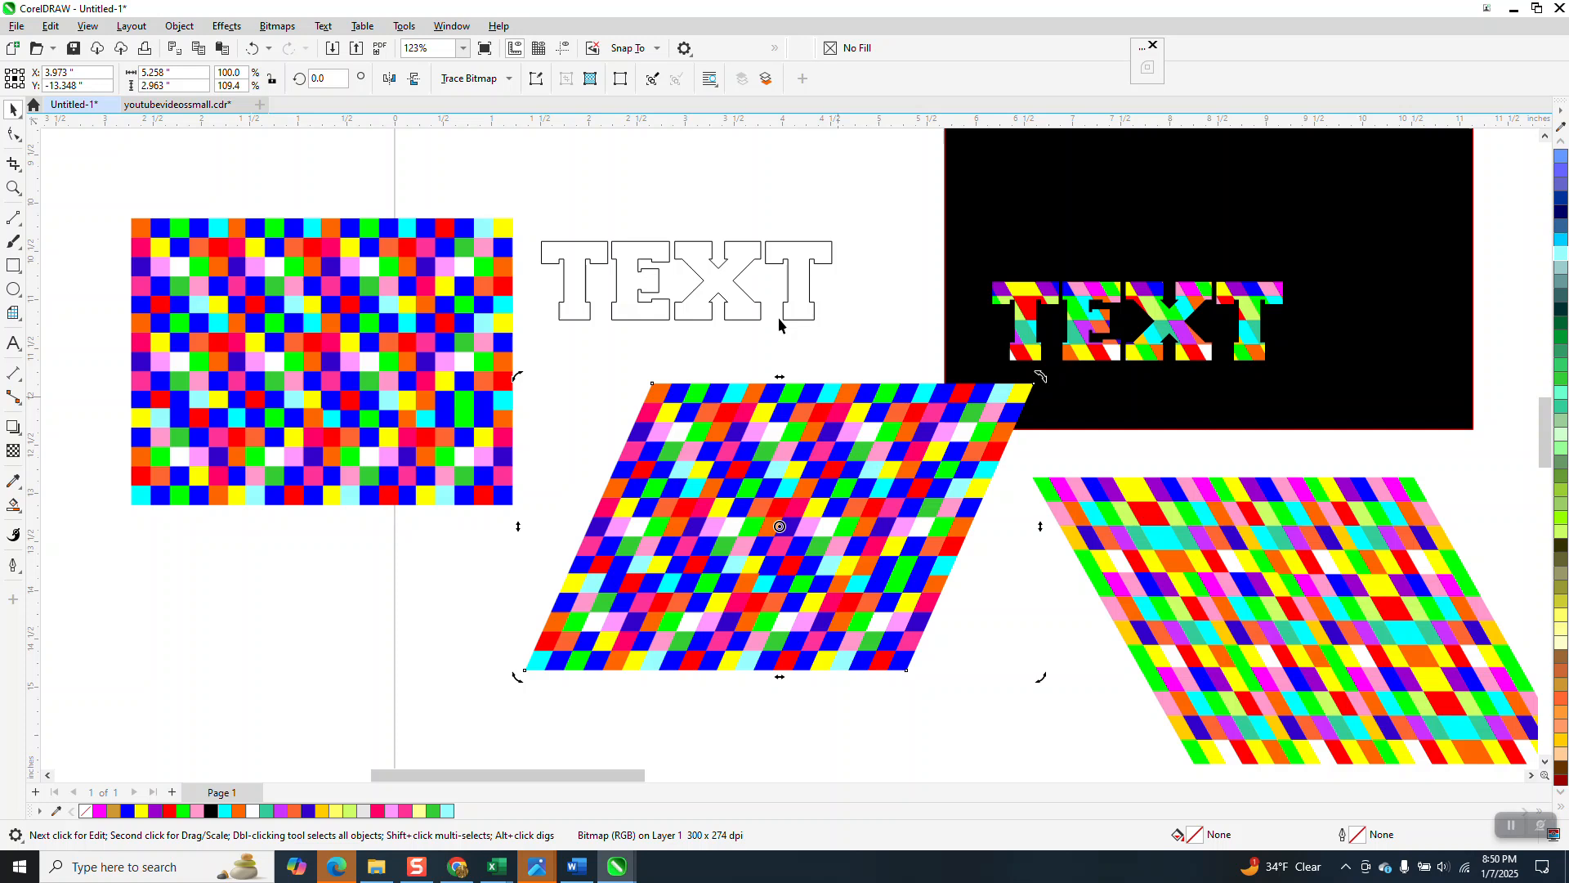
# Step: Move the TEXT outline onto the skewed bitmap
pyautogui.moveTo(746, 307); pyautogui.dragTo(864, 483)
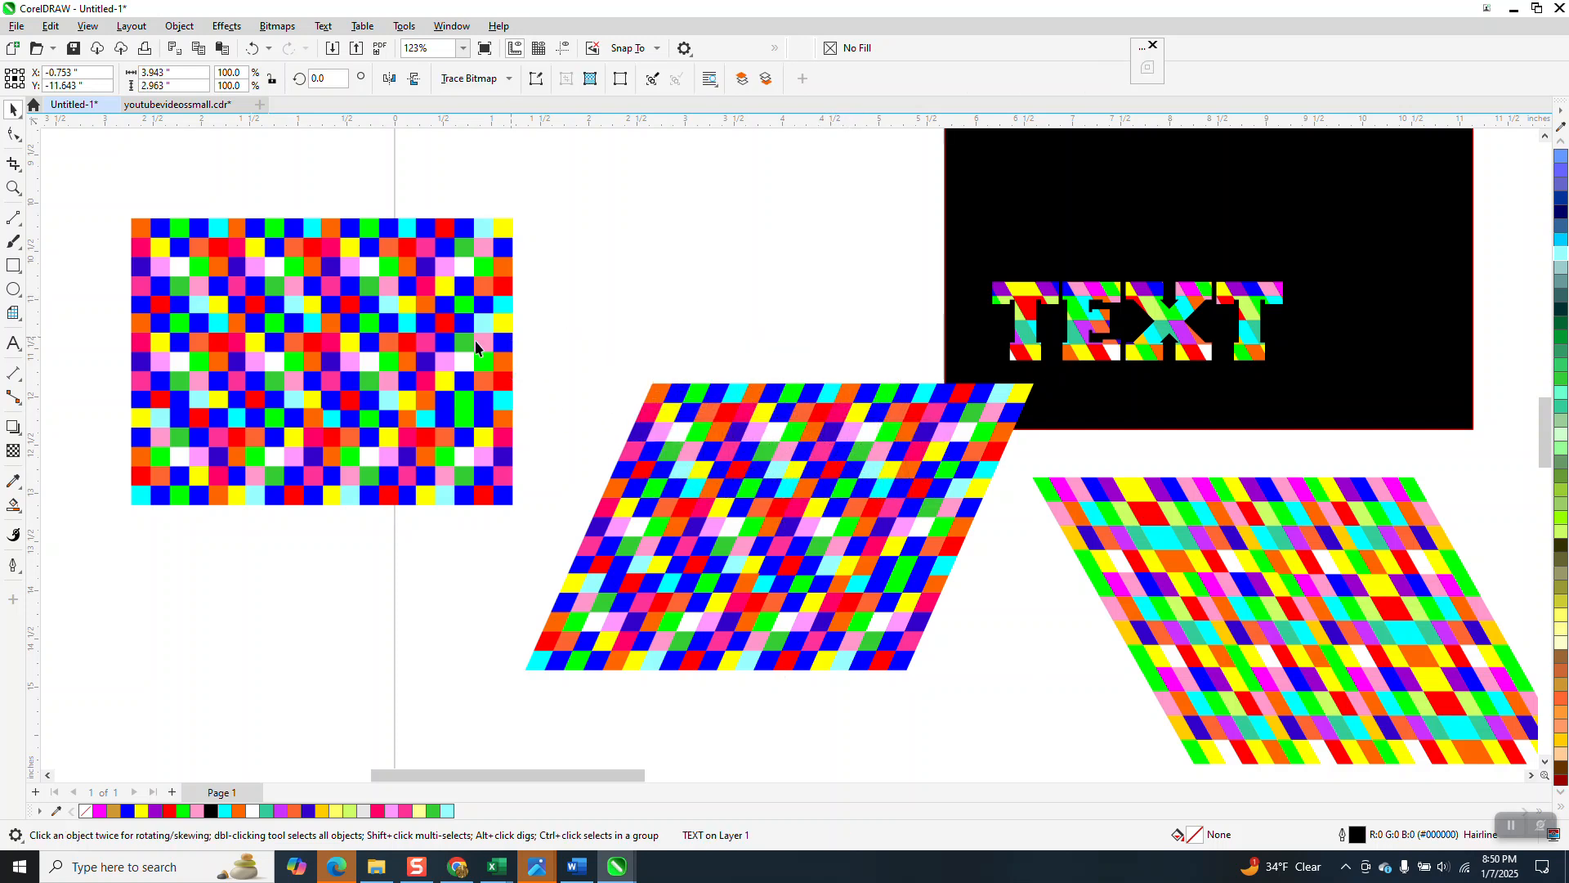
pyautogui.moveTo(508, 341); pyautogui.dragTo(414, 347)
pyautogui.moveTo(959, 683); pyautogui.dragTo(1072, 722)
pyautogui.scroll(-1, 618, 468)
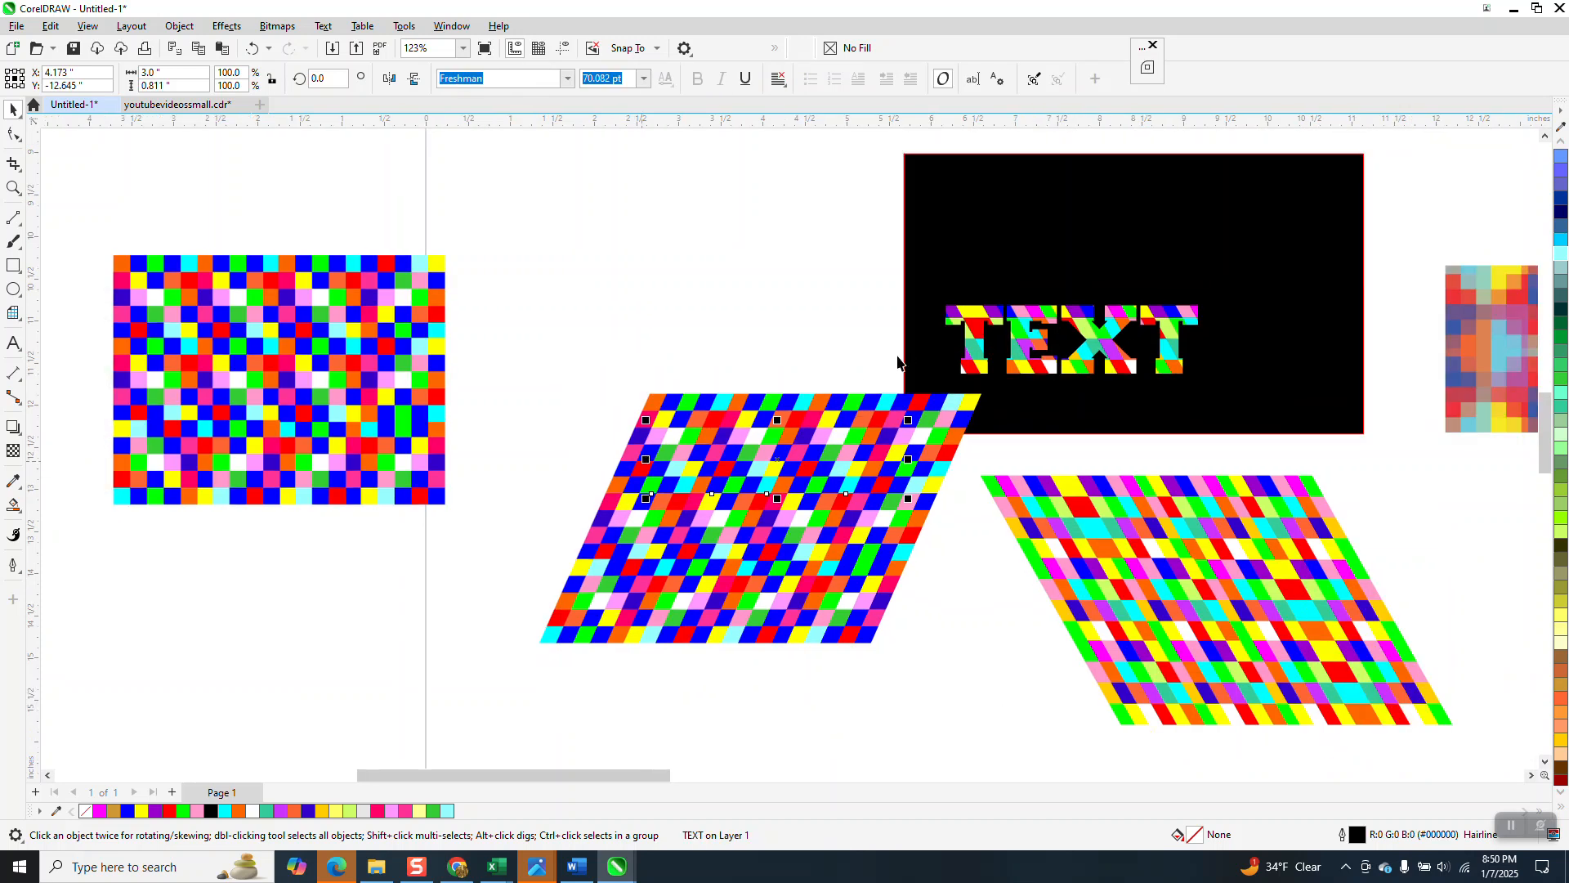
# Step: Move the black panel aside, then intersect the TEXT outline with the skewed bitmap
pyautogui.moveTo(922, 331); pyautogui.dragTo(1184, 217)
pyautogui.moveTo(1088, 312); pyautogui.dragTo(1313, 206)
pyautogui.moveTo(501, 339); pyautogui.dragTo(1011, 699)
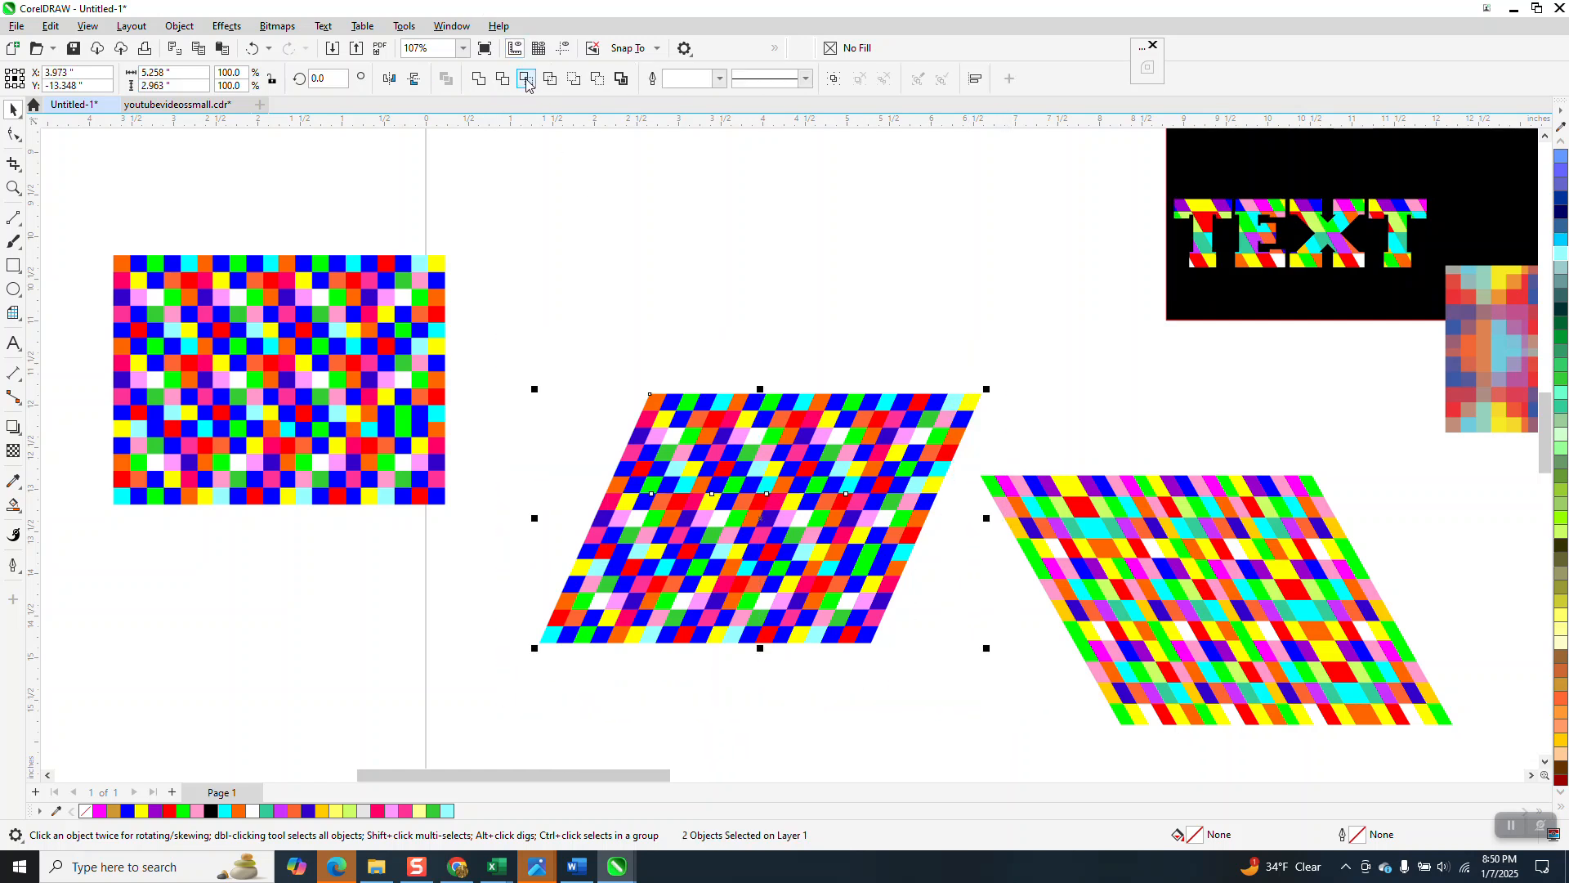
pyautogui.click(527, 80)
# Step: Pull the overlapping objects apart and delete the extra TEXT outline copy
pyautogui.moveTo(801, 463); pyautogui.dragTo(785, 268)
pyautogui.moveTo(809, 487); pyautogui.dragTo(769, 628)
pyautogui.moveTo(767, 315); pyautogui.dragTo(569, 640)
pyautogui.click(772, 490)
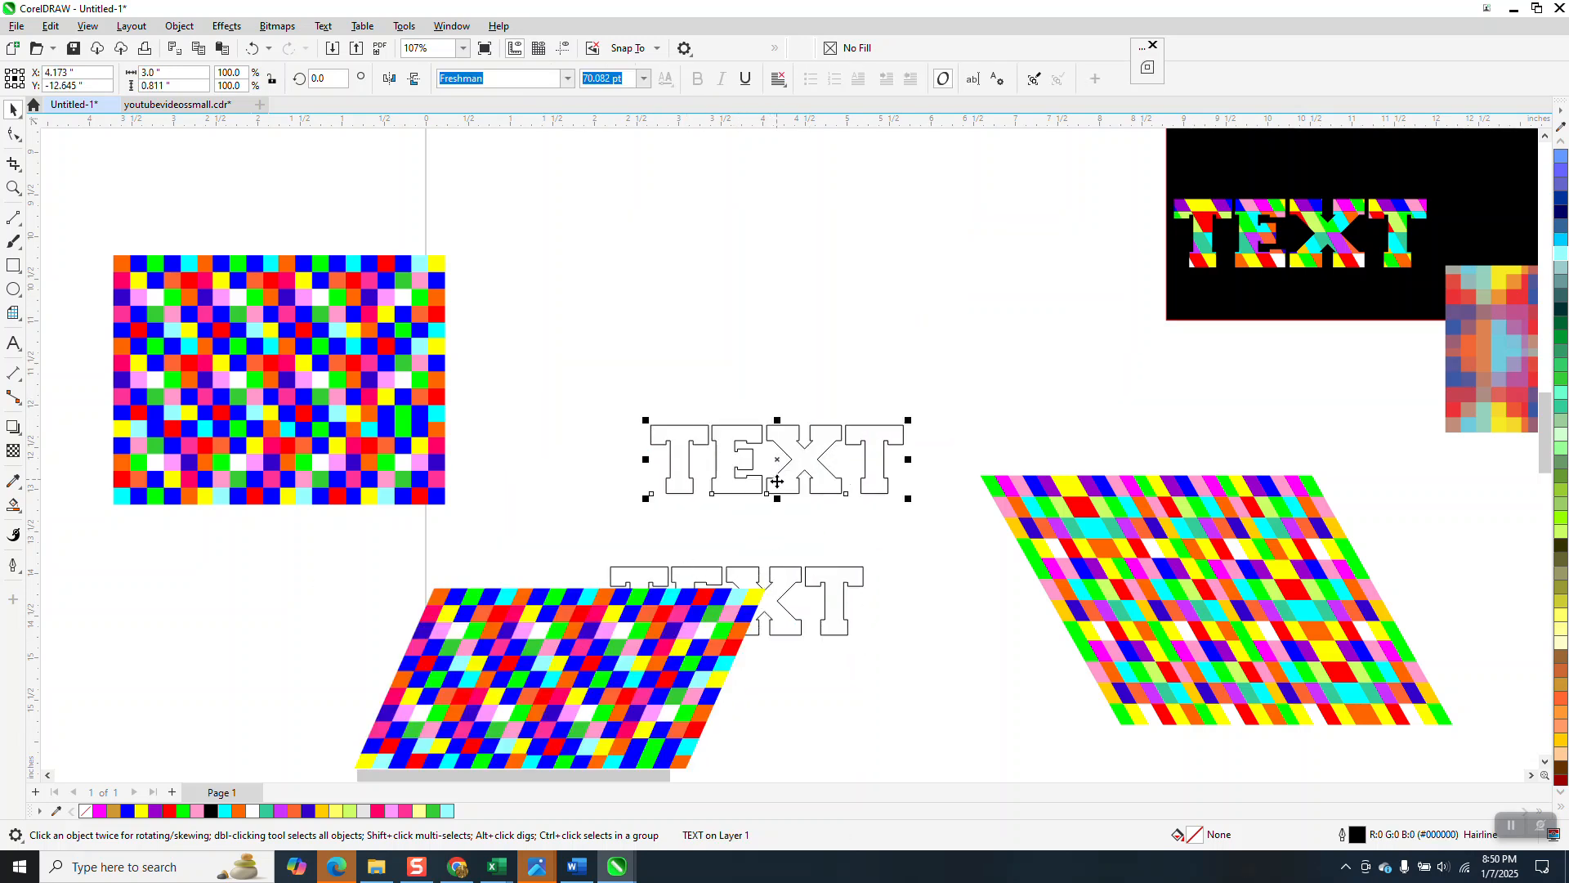
pyautogui.press('Delete')
pyautogui.moveTo(776, 425); pyautogui.dragTo(844, 287)
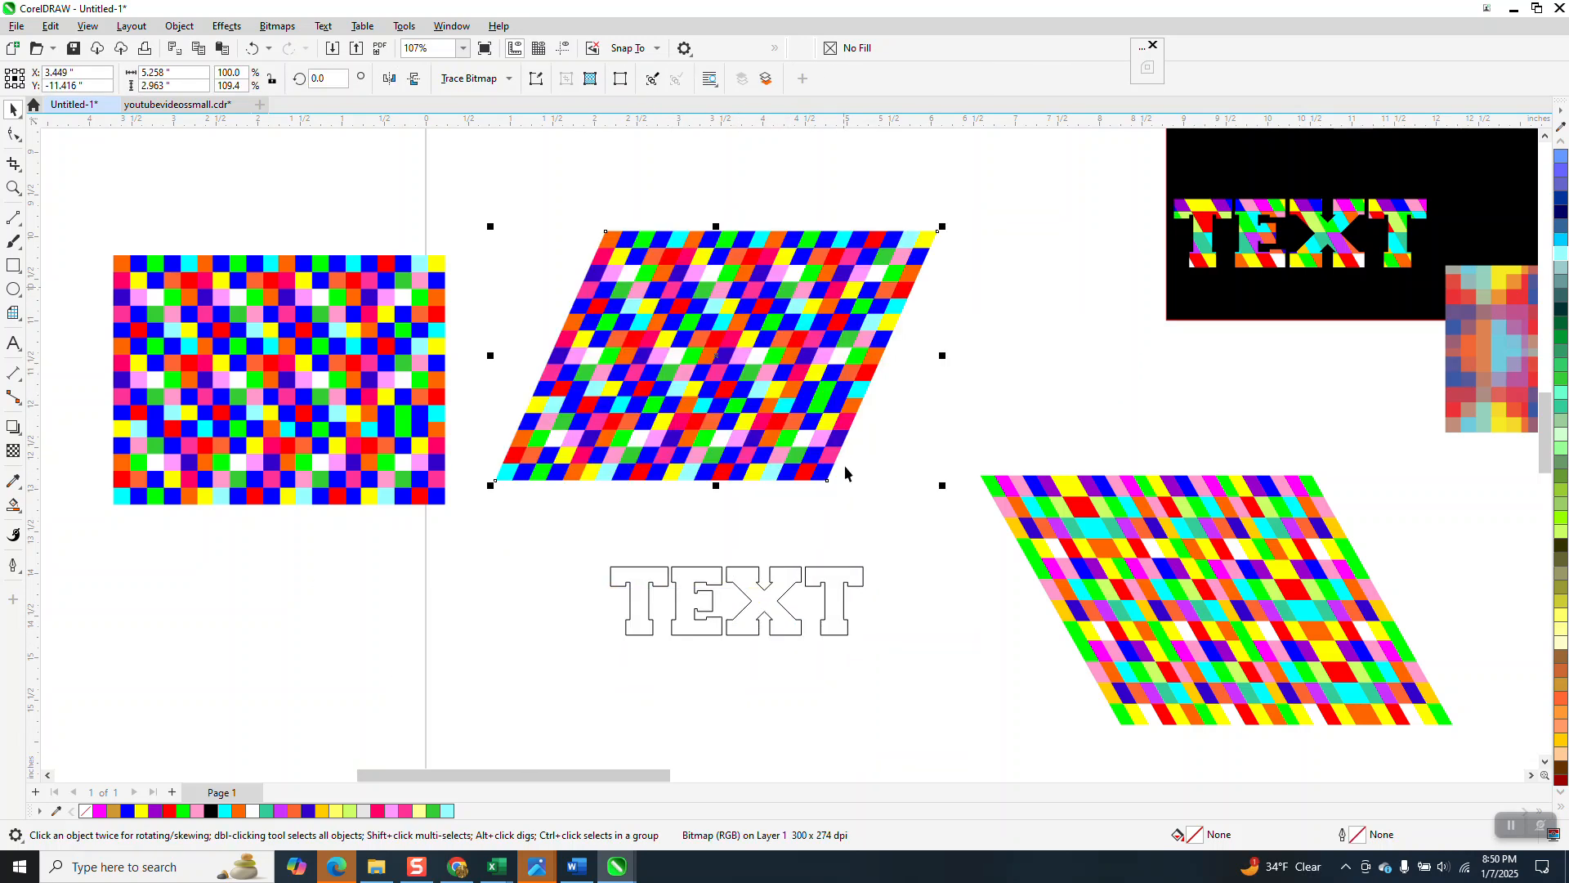
# Step: Position the TEXT outline over the skewed bitmap, adjust its stacking order, and intersect the two
pyautogui.click(791, 572)
pyautogui.moveTo(791, 585); pyautogui.dragTo(774, 314)
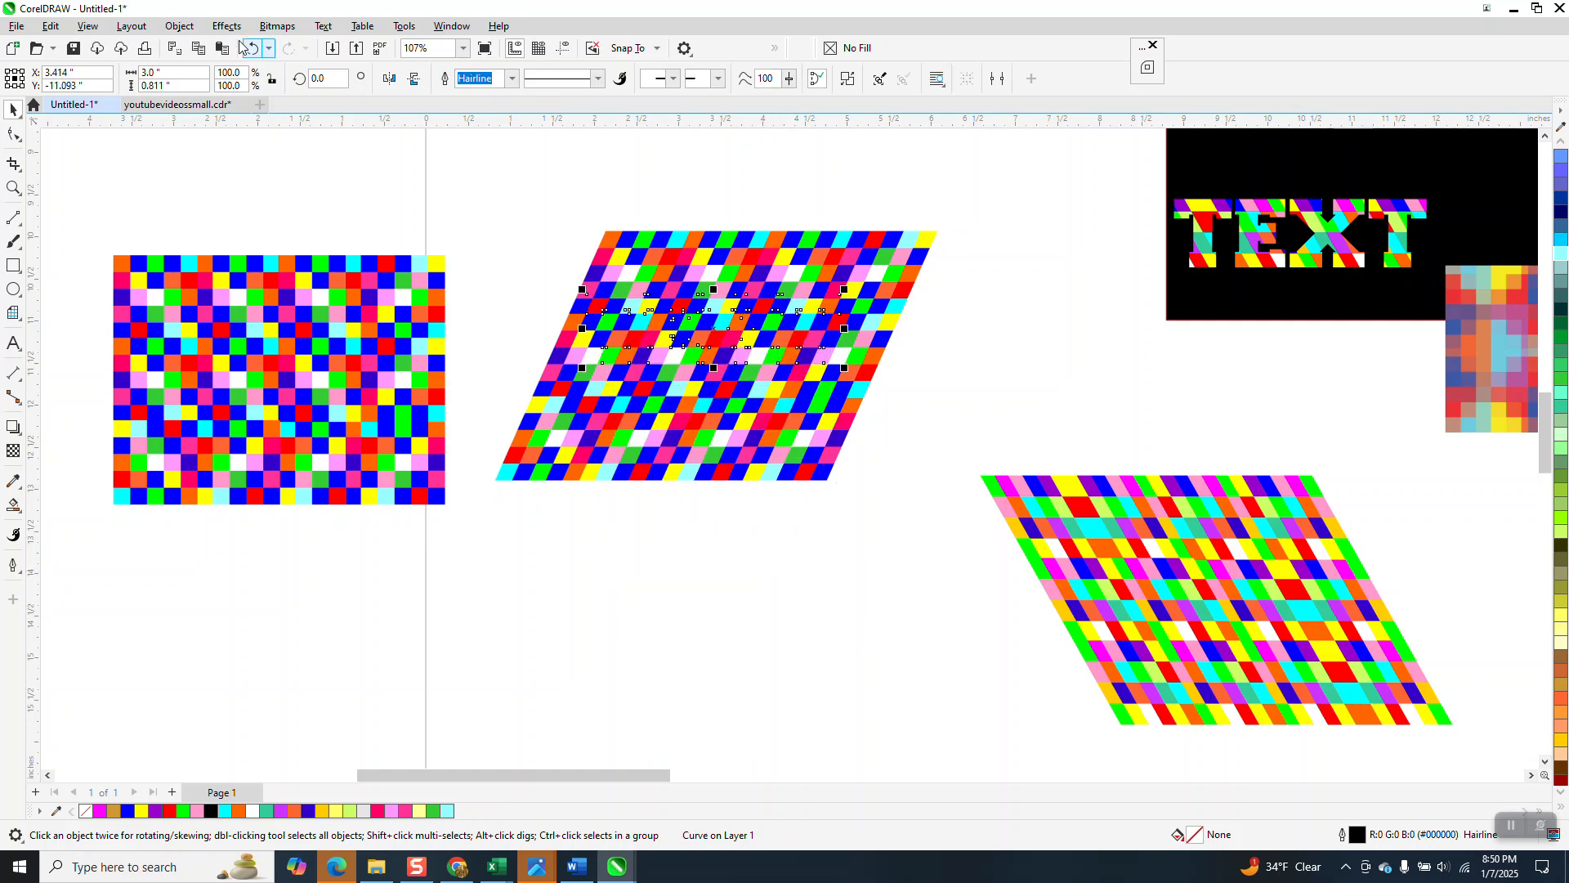
pyautogui.click(180, 27)
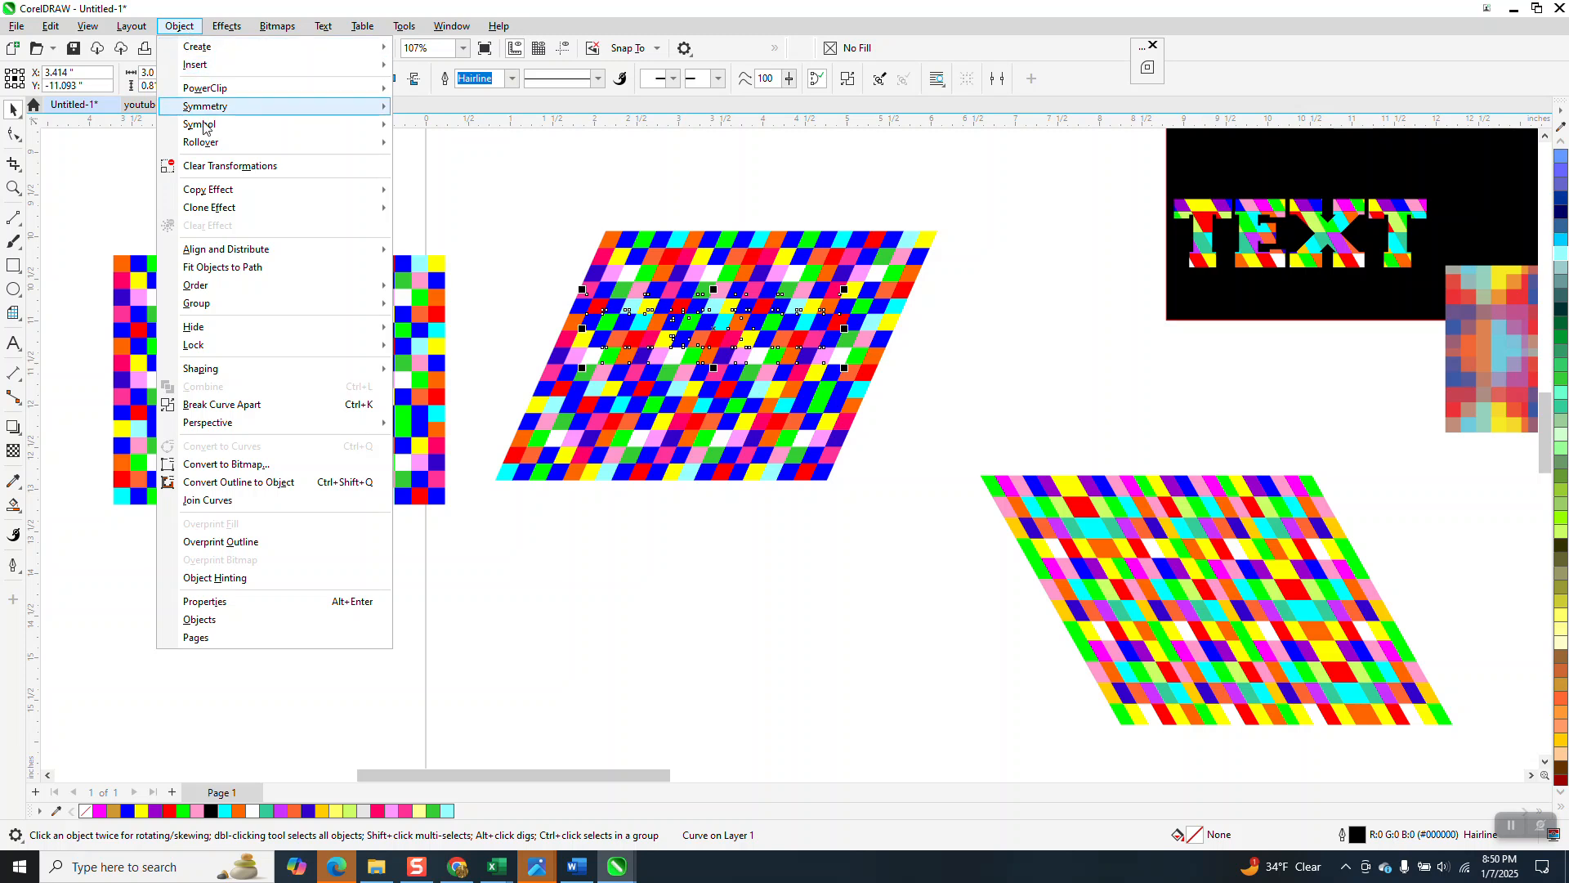
pyautogui.moveTo(215, 290)
pyautogui.click(442, 293)
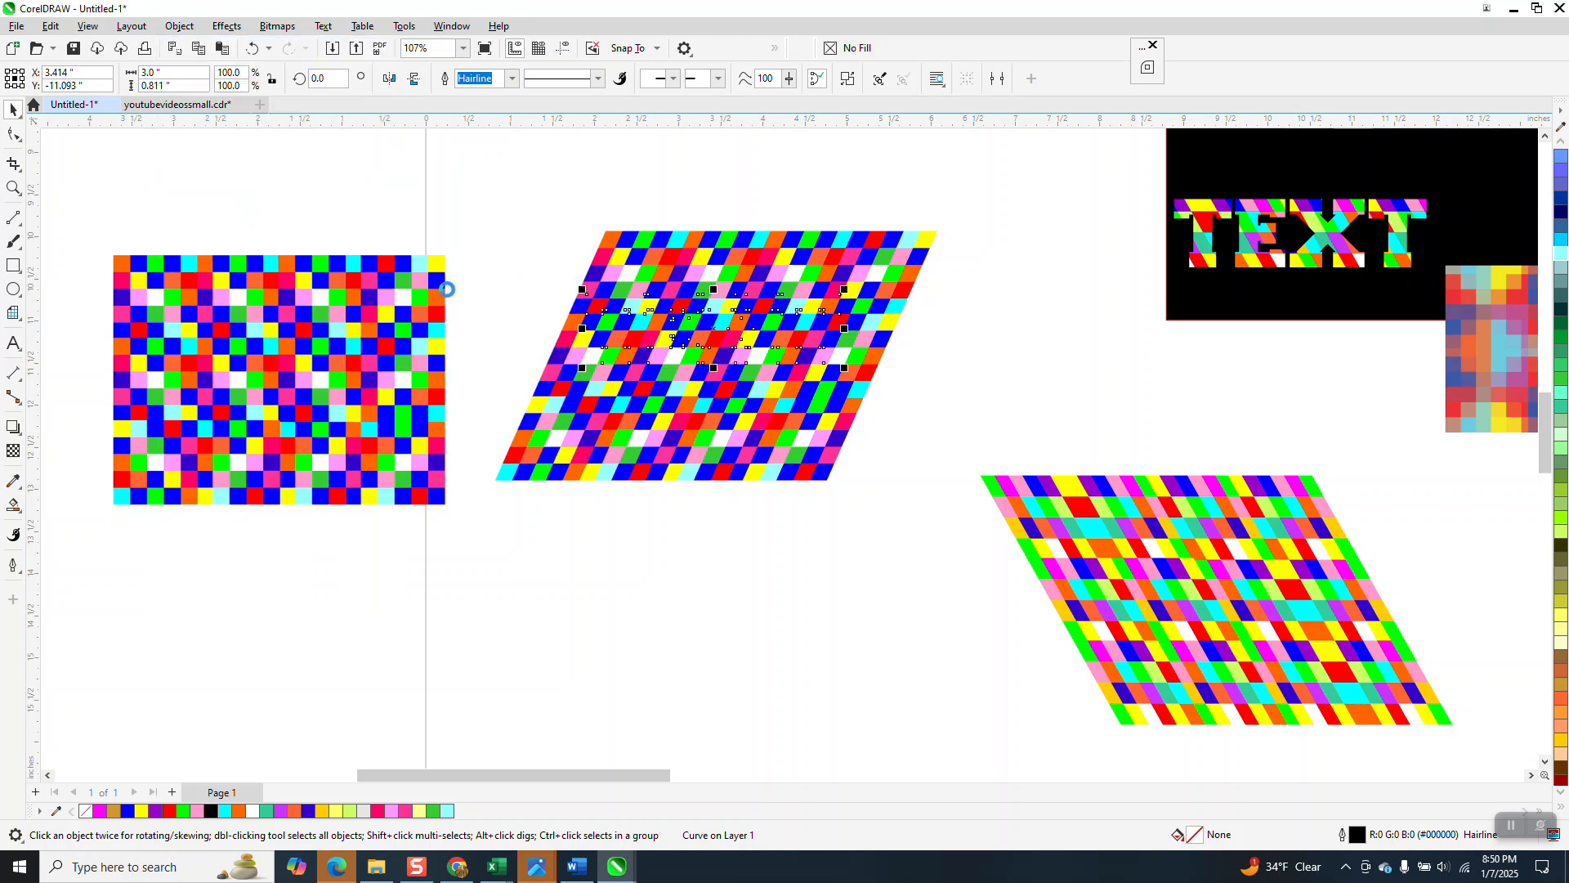
pyautogui.moveTo(746, 327); pyautogui.dragTo(779, 295)
pyautogui.moveTo(473, 176); pyautogui.dragTo(985, 577)
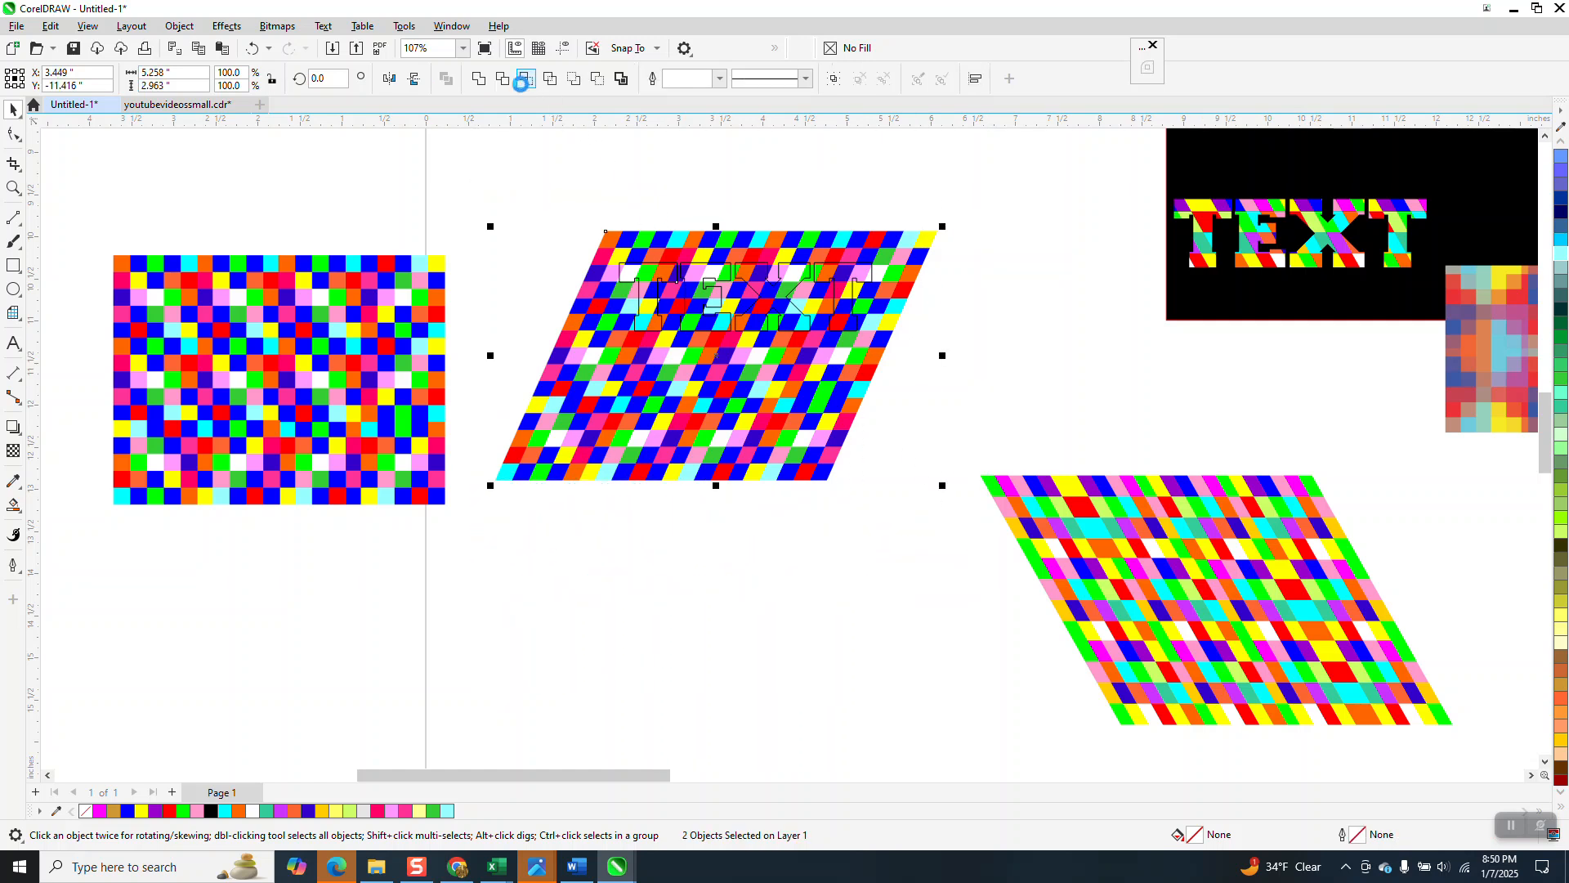
pyautogui.click(525, 78)
# Step: Move the new pattern-filled TEXT onto the black panel below the first one
pyautogui.moveTo(746, 299); pyautogui.dragTo(1298, 171)
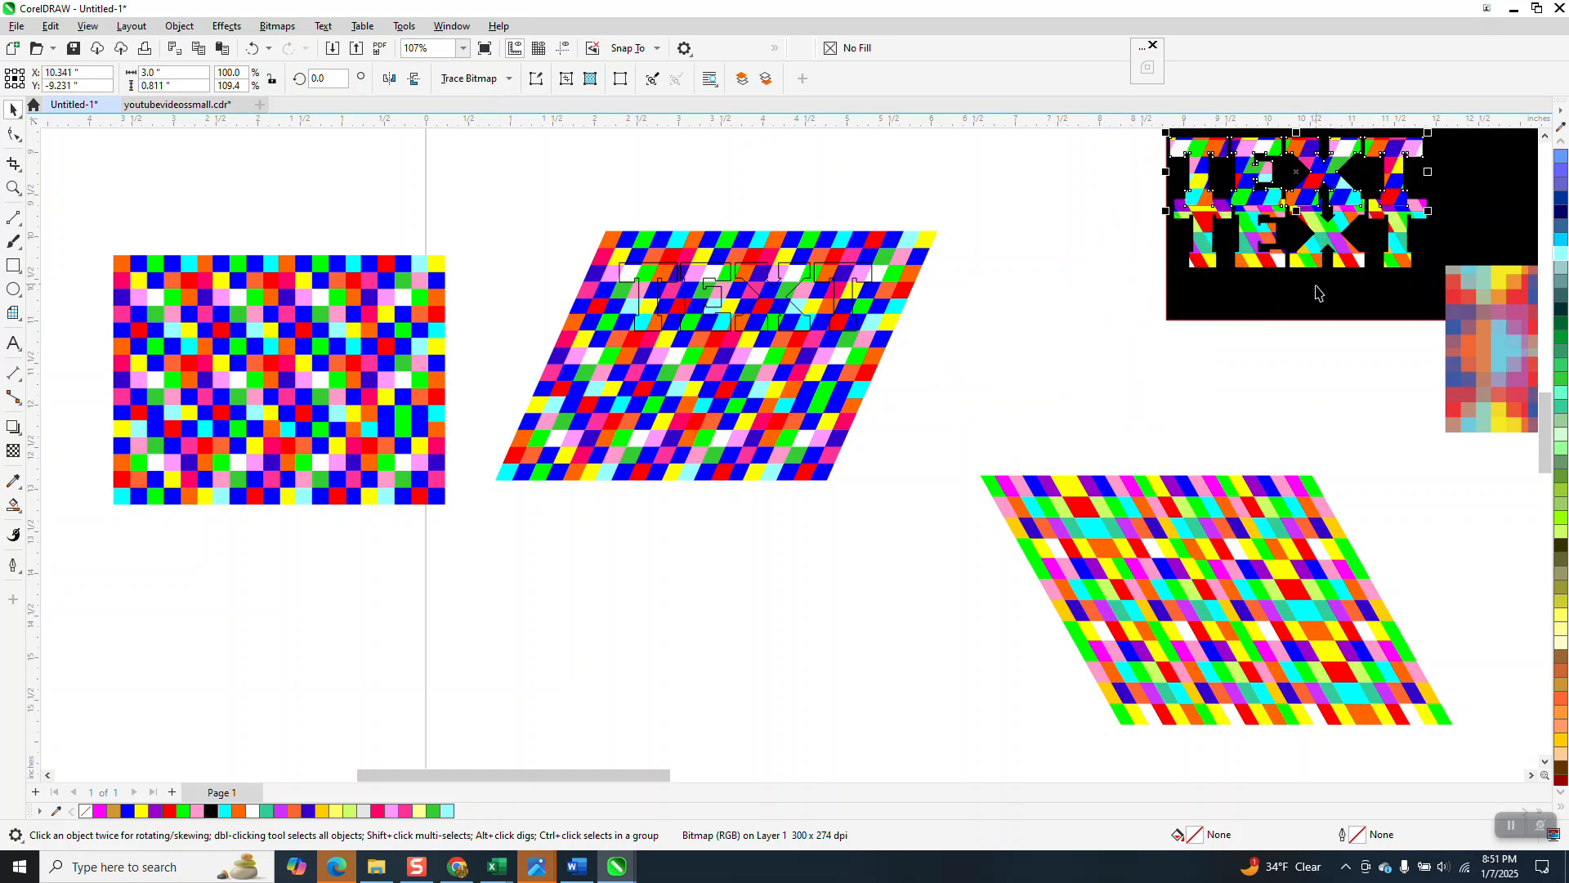
pyautogui.moveTo(1306, 301)
pyautogui.mouseDown()
pyautogui.moveTo(1269, 329)
pyautogui.moveTo(1275, 300)
pyautogui.mouseUp()
pyautogui.click(1278, 265)
# Step: Rotate the TEXT outline on the skewed bitmap, intersect them, and move the result below
pyautogui.click(827, 372)
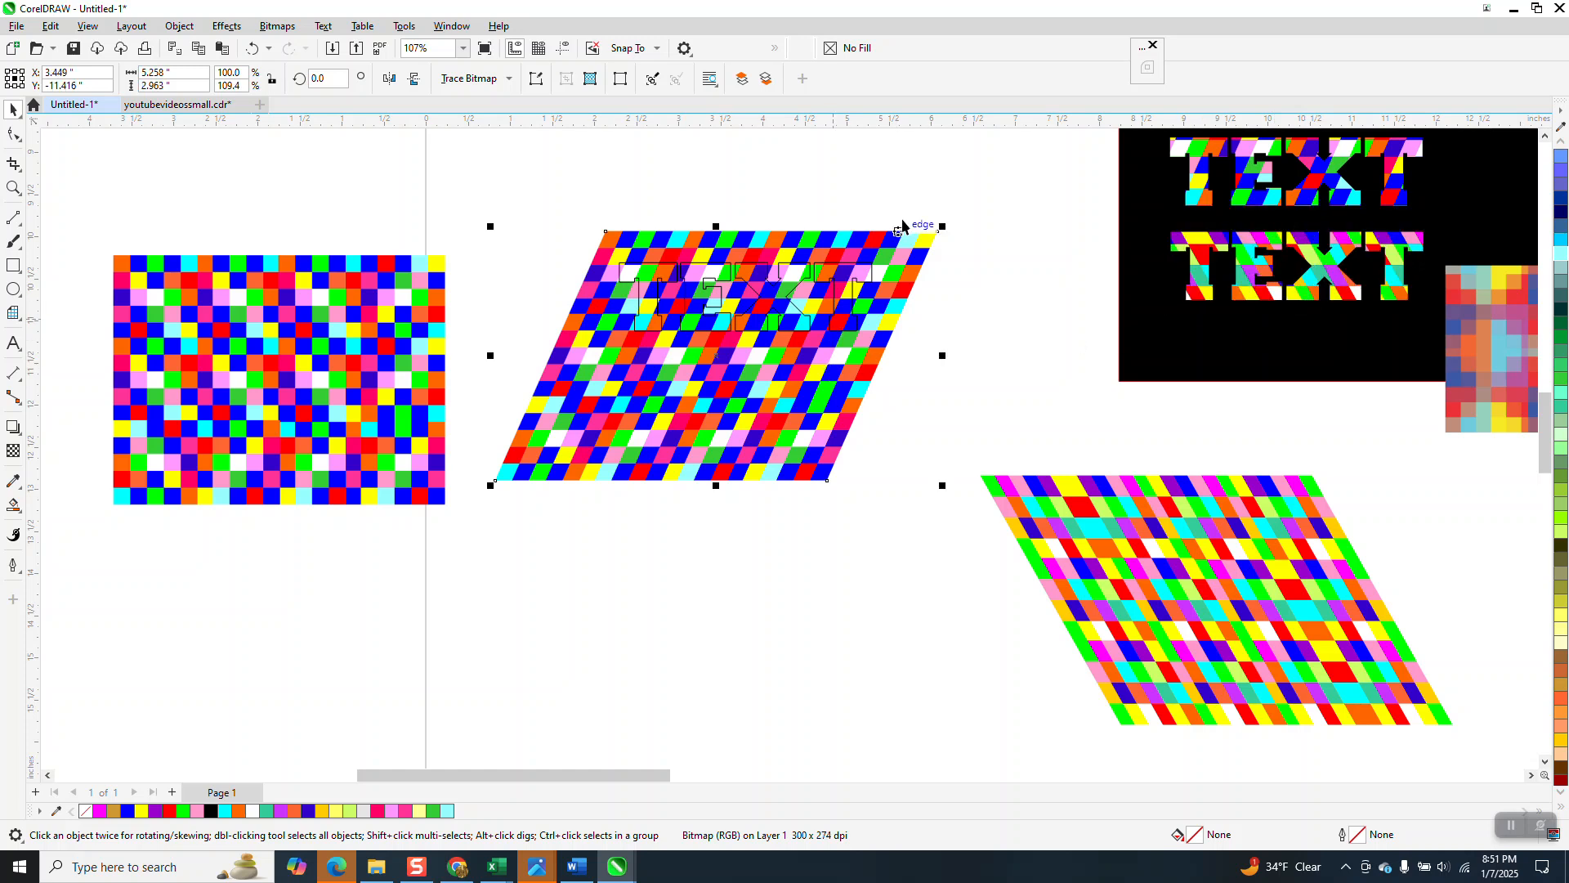
pyautogui.press('Escape')
pyautogui.click(873, 276)
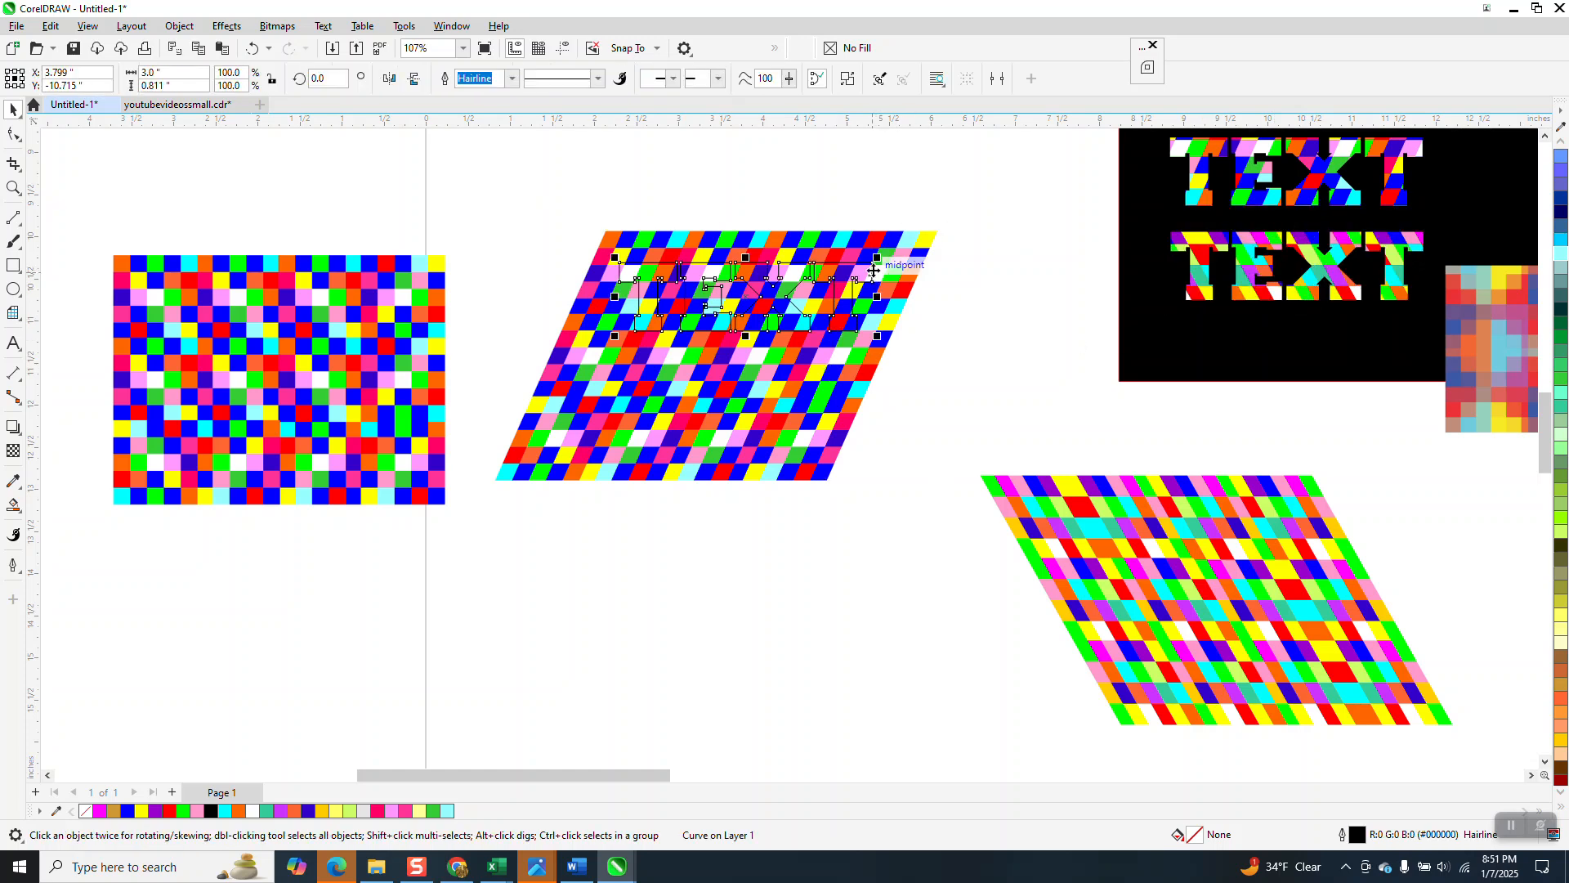
pyautogui.moveTo(872, 291); pyautogui.dragTo(812, 230)
pyautogui.click(854, 305)
pyautogui.moveTo(464, 181); pyautogui.dragTo(1000, 538)
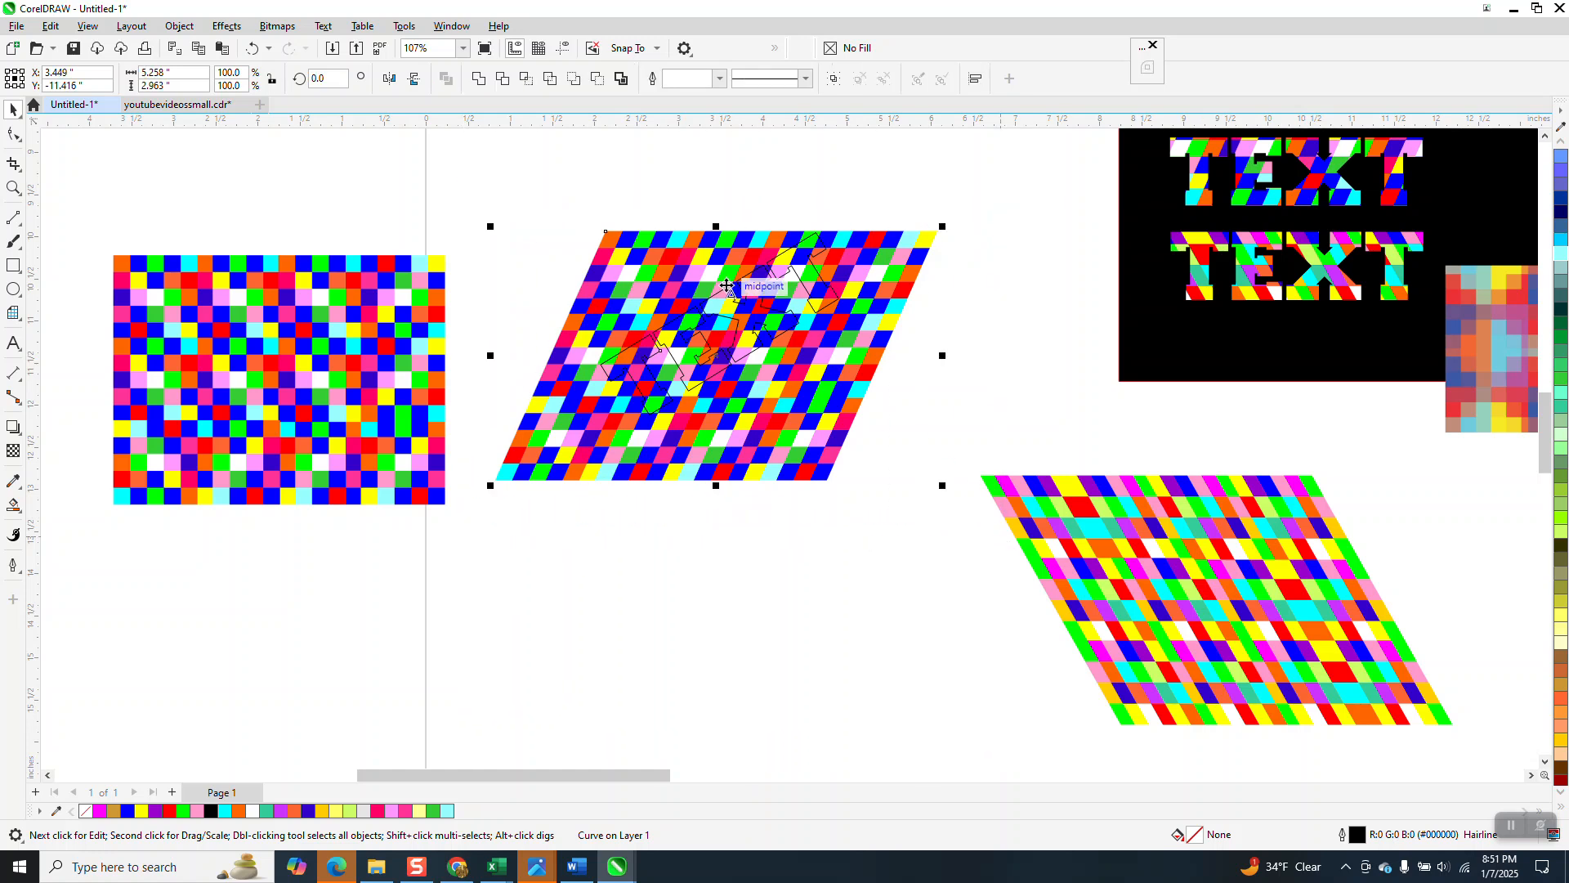
pyautogui.click(716, 325)
pyautogui.moveTo(717, 325); pyautogui.dragTo(733, 589)
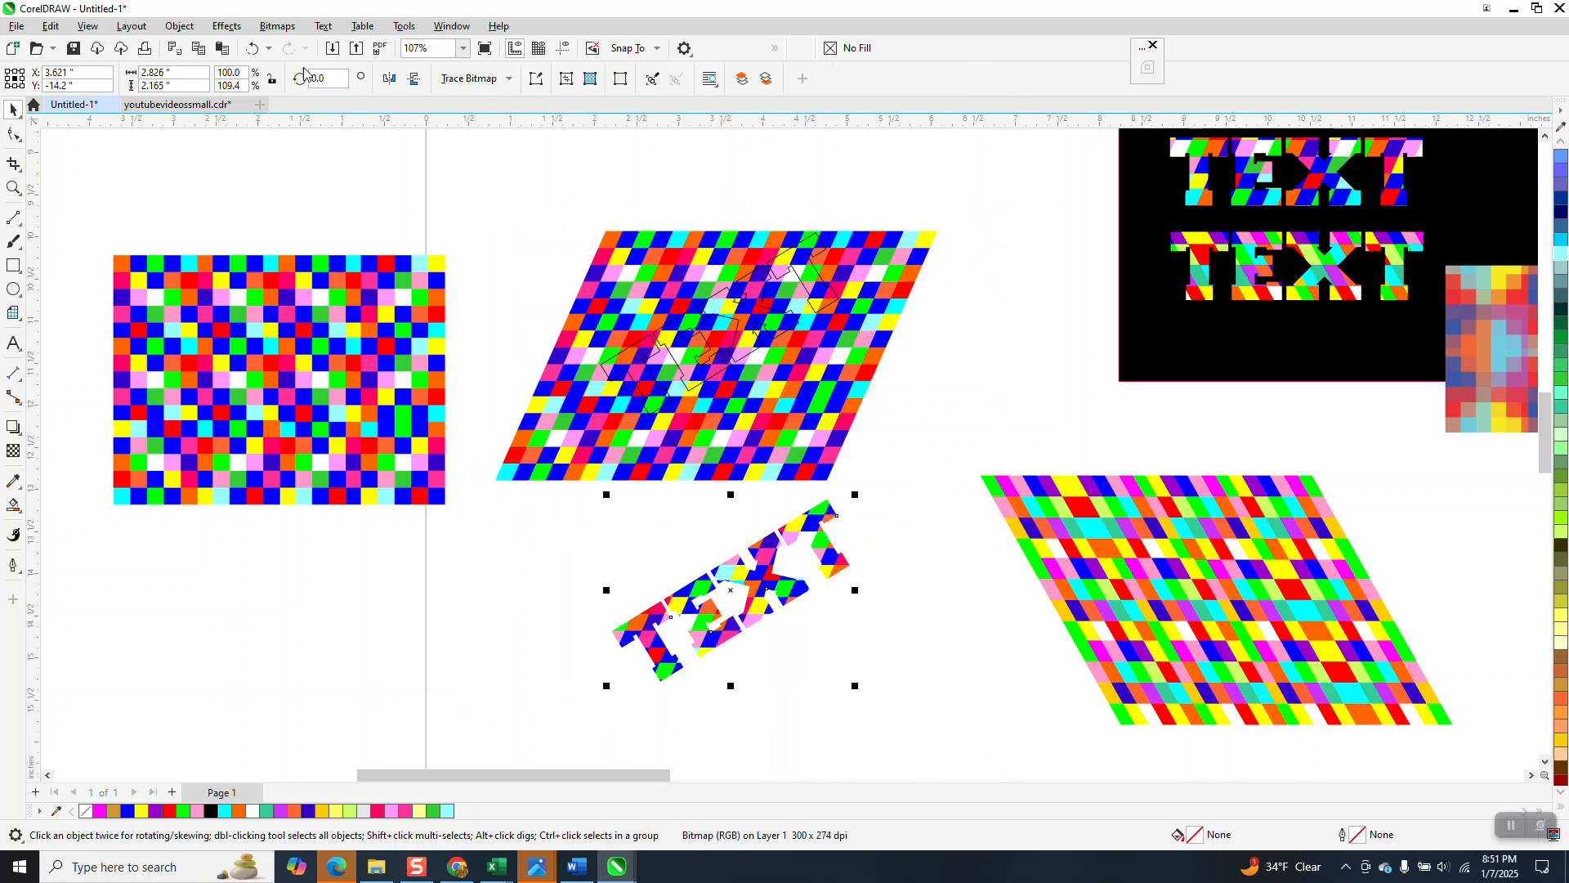
# Step: Rotate the intersected TEXT to 329 degrees so the lettering sits level
pyautogui.click(773, 564)
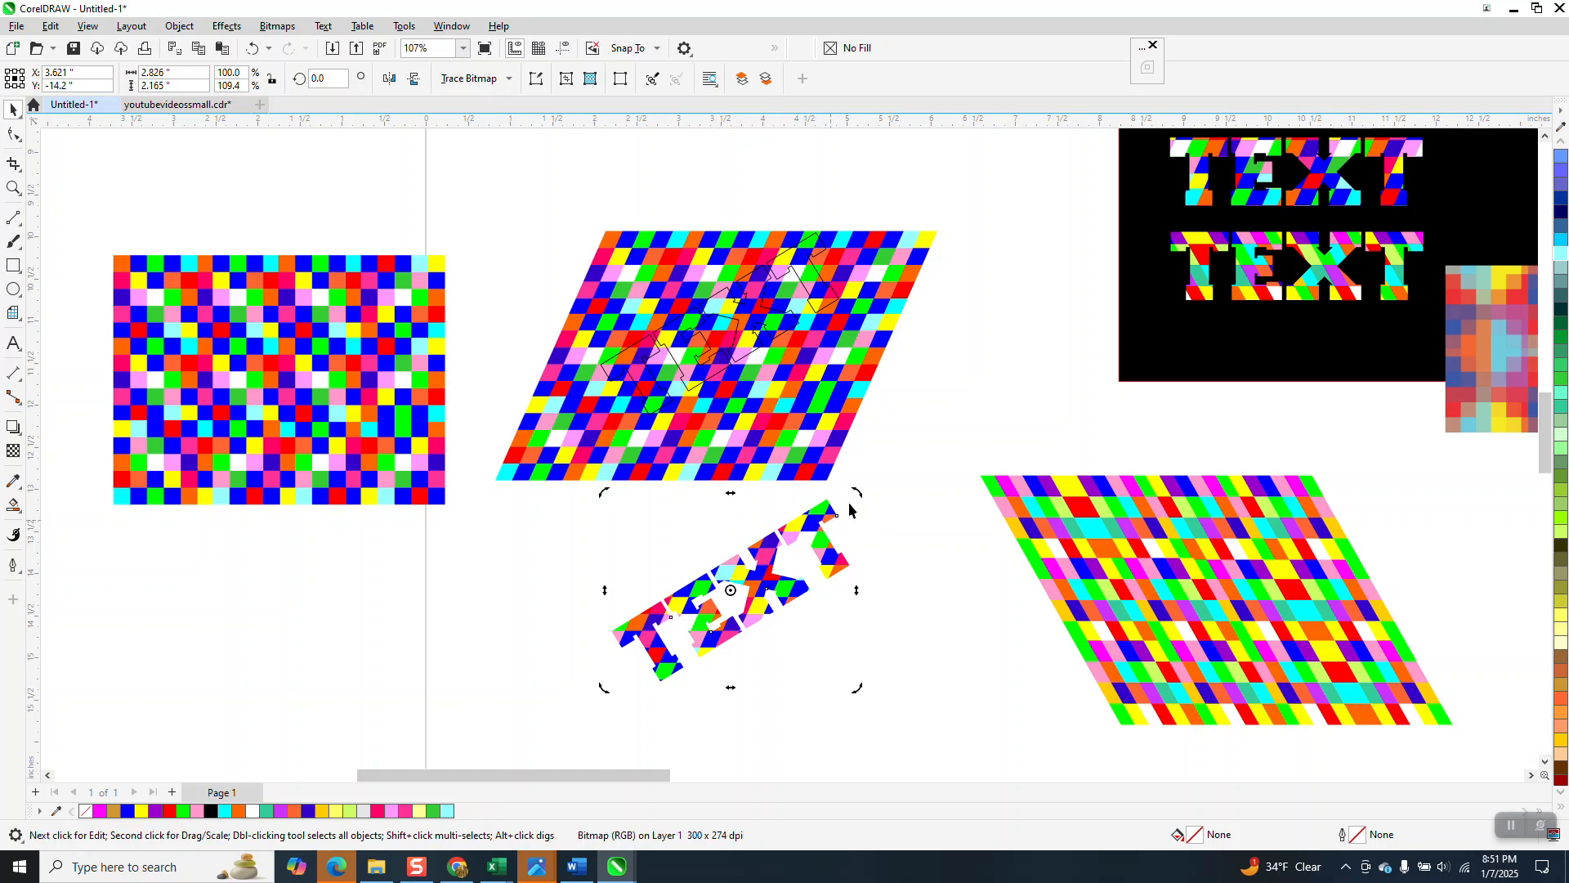
pyautogui.moveTo(856, 493); pyautogui.dragTo(875, 580)
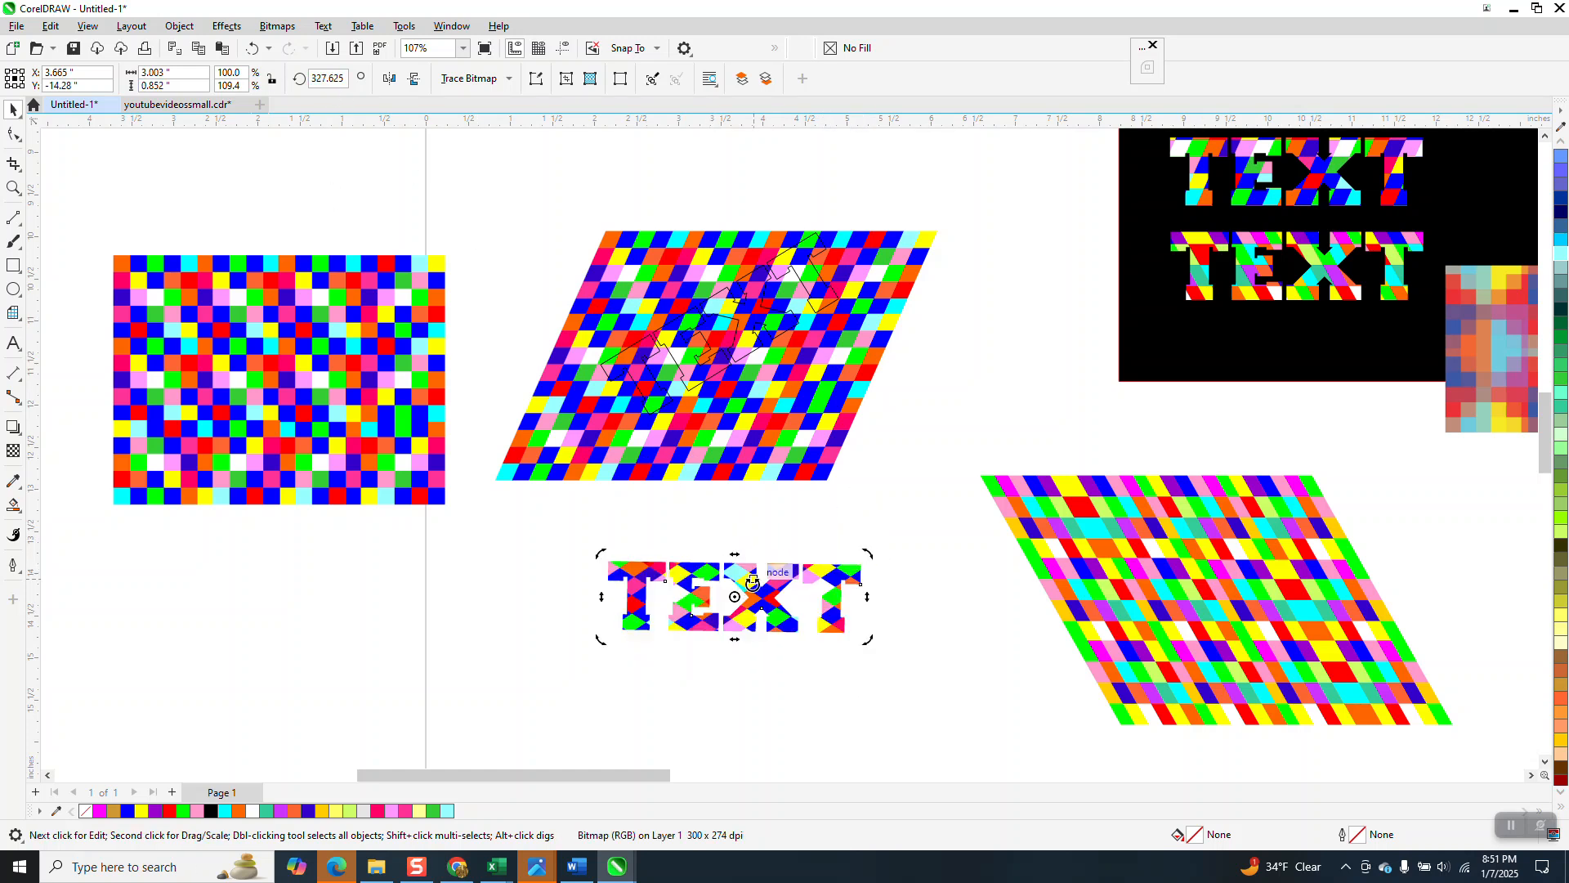
pyautogui.click(717, 375)
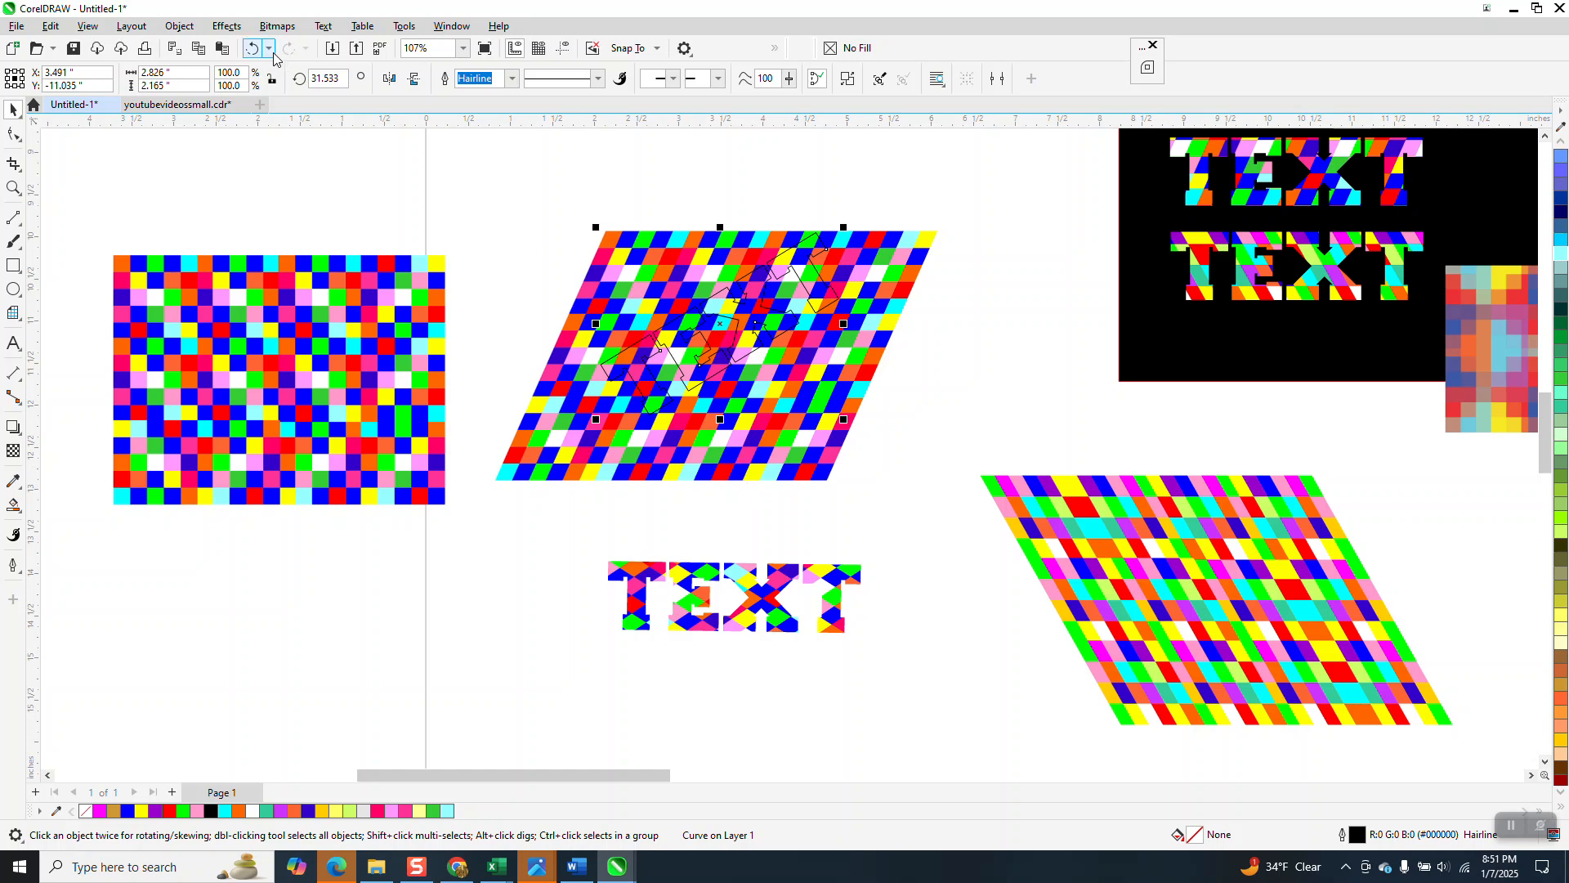
pyautogui.click(251, 51)
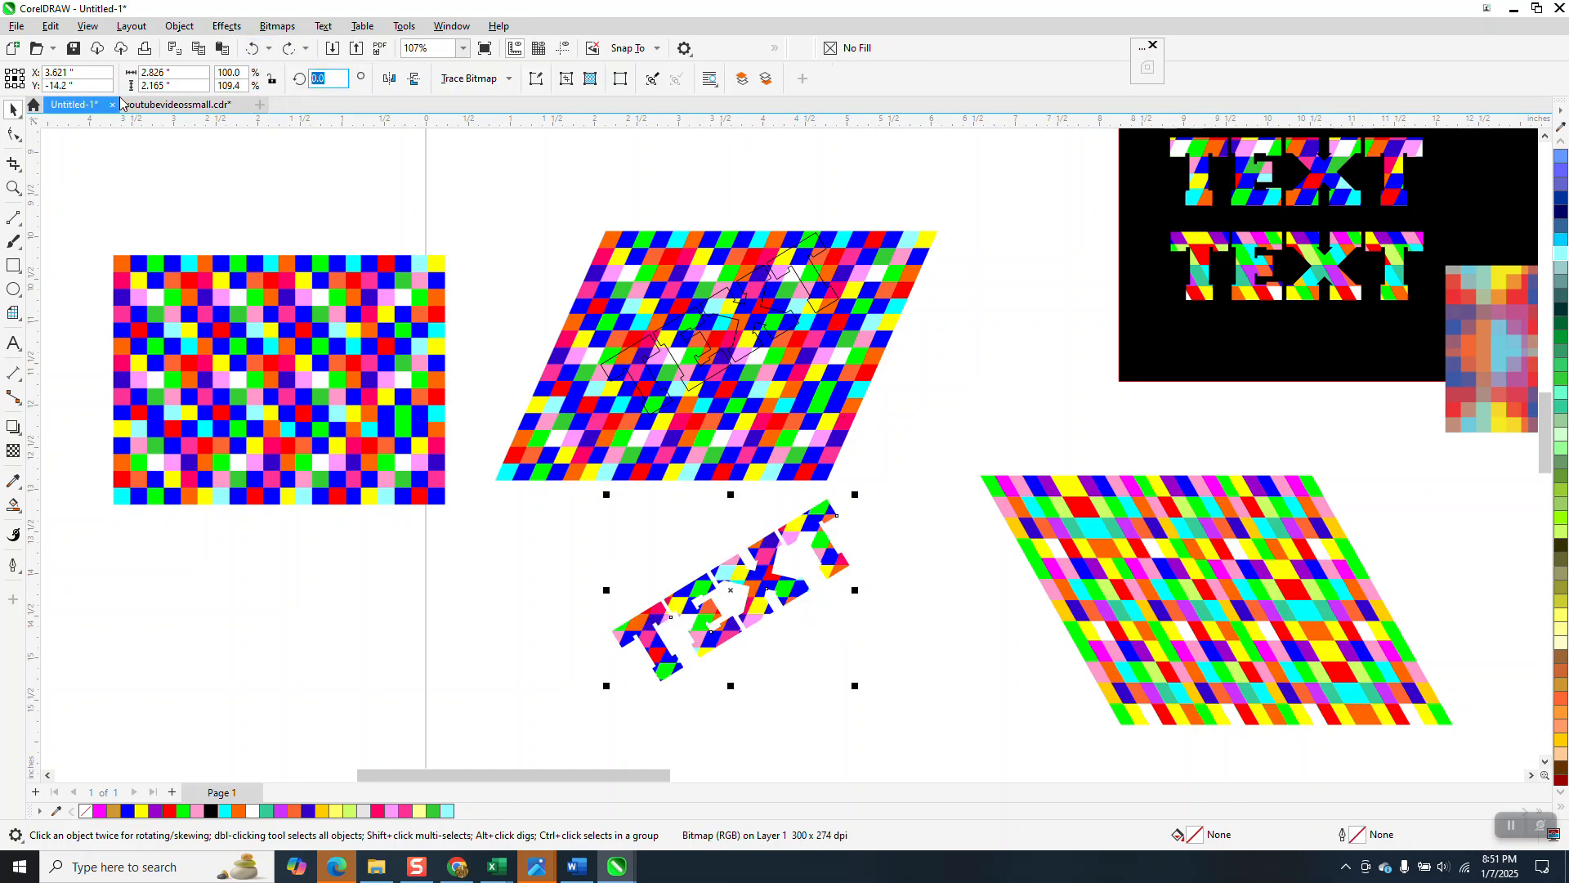
pyautogui.press('Return')
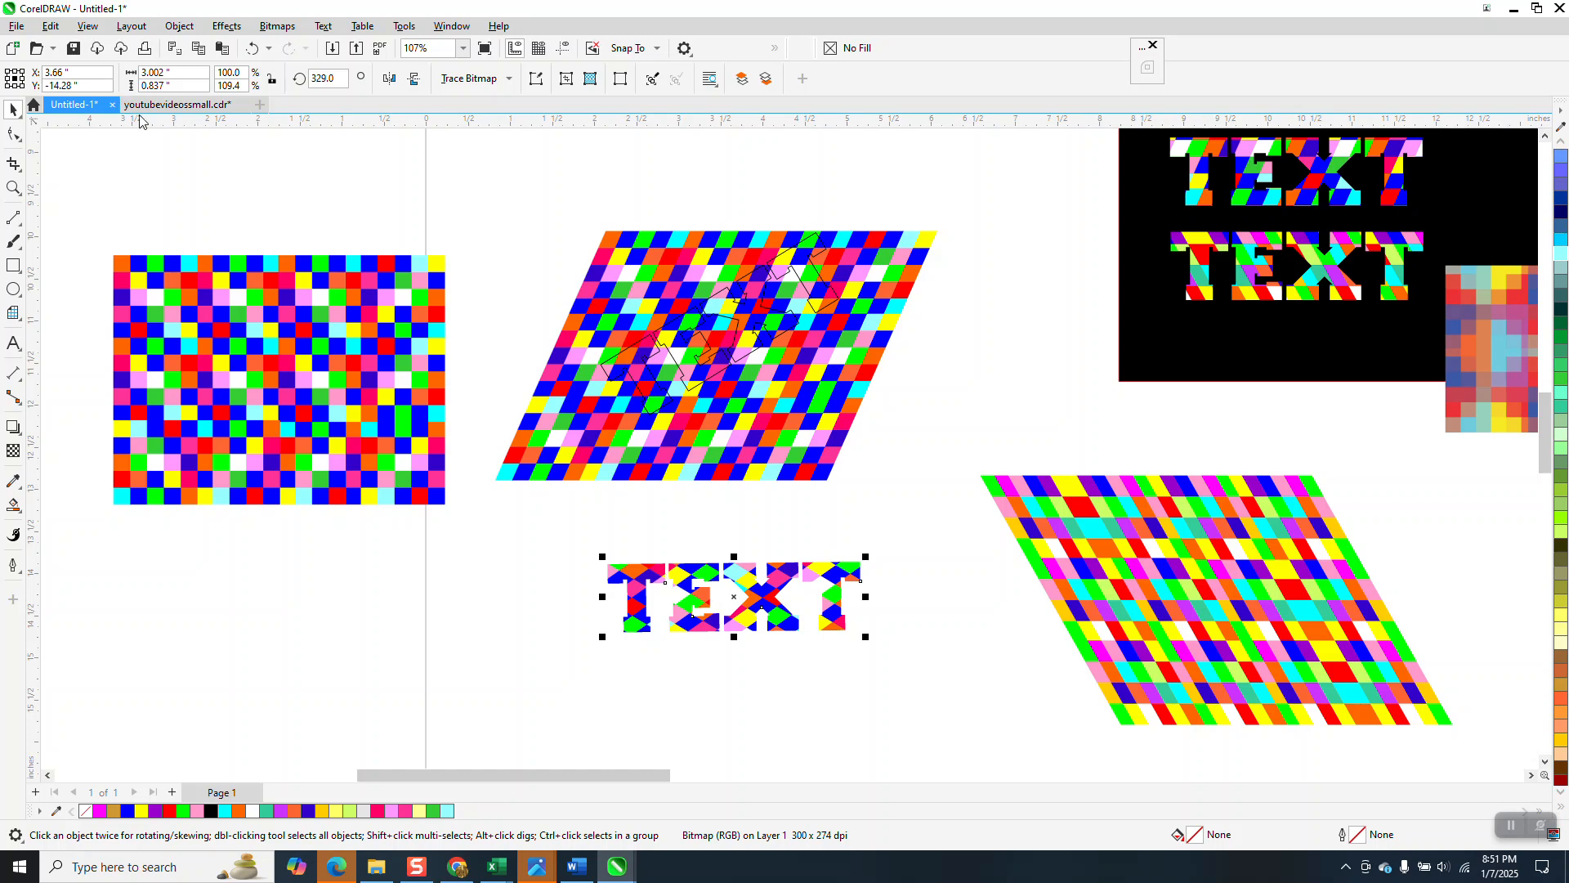
# Step: Move the third pattern-filled TEXT onto the black panel under the other two
pyautogui.click(720, 301)
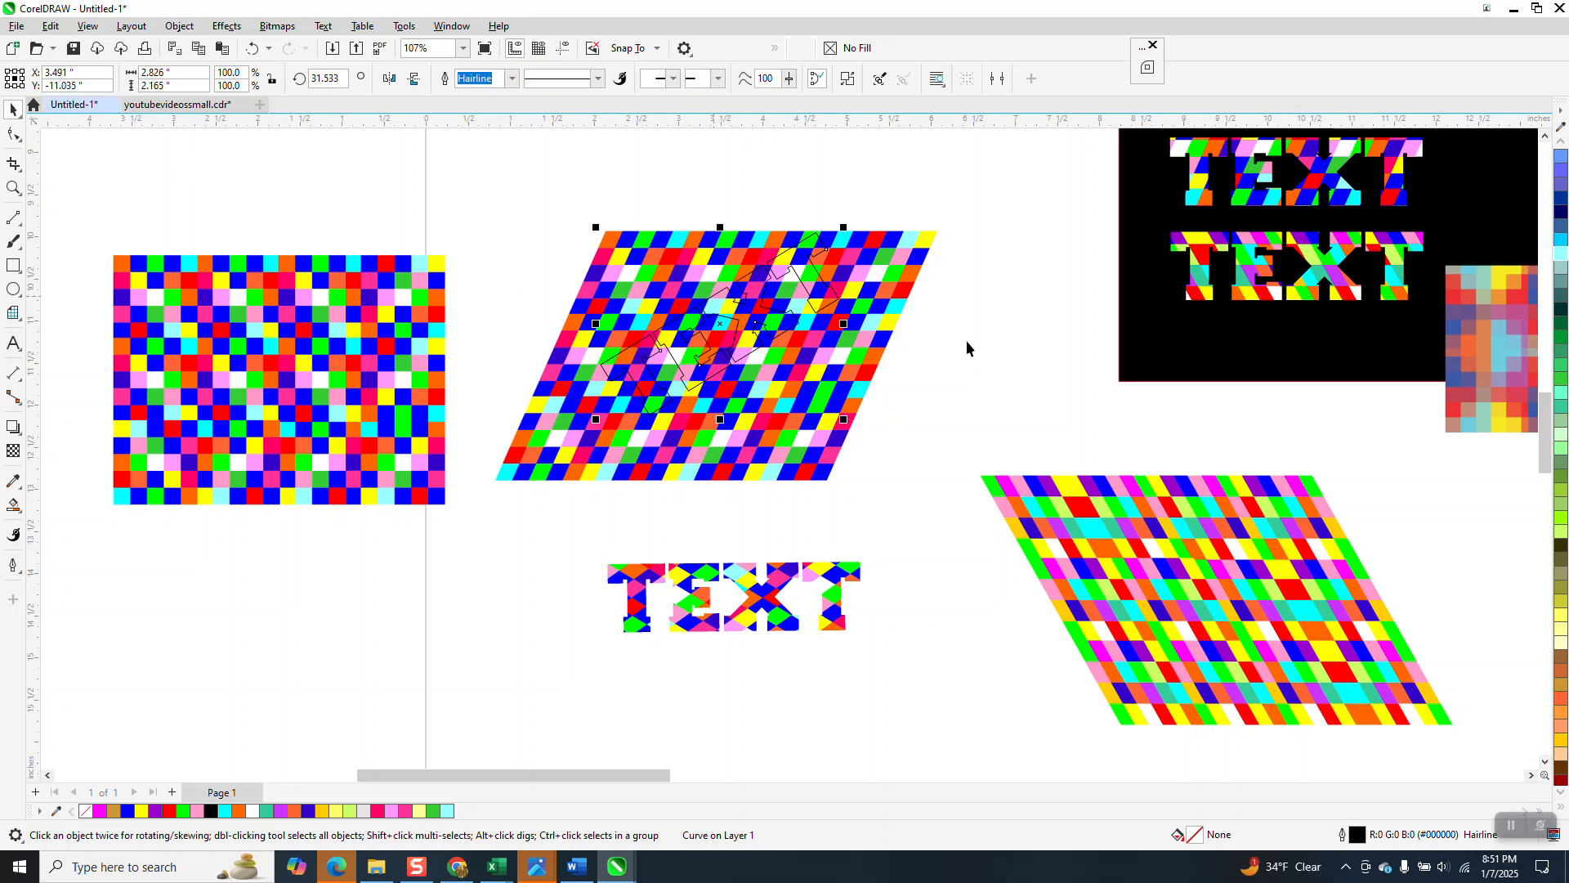
pyautogui.moveTo(822, 581); pyautogui.dragTo(1370, 335)
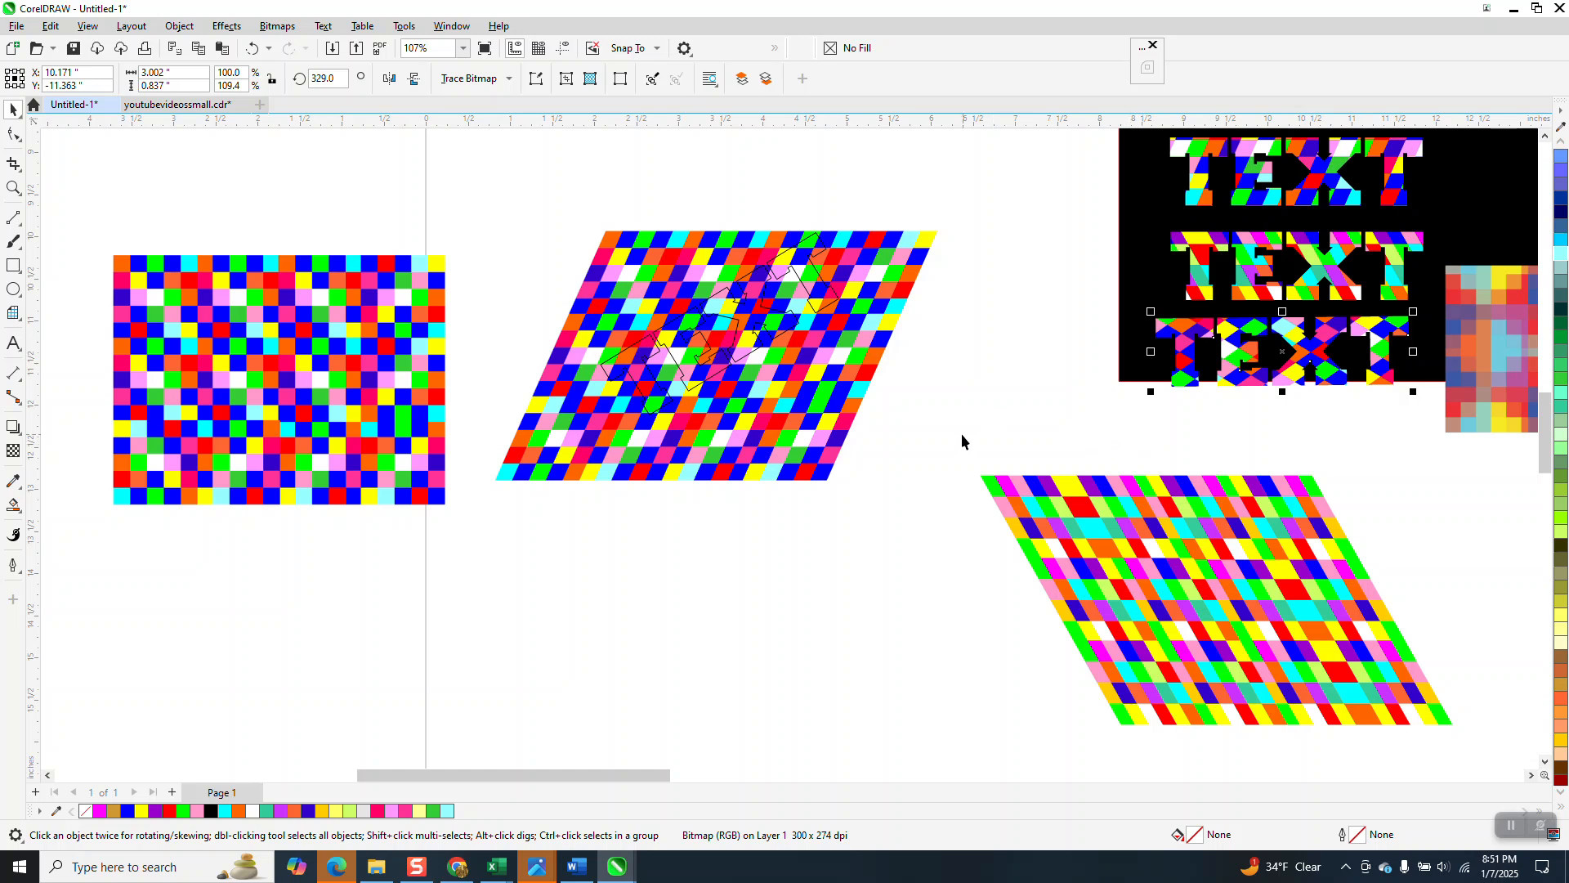
# Step: Set the TEXT outline's rotation to 0 degrees and move it below the skewed bitmap
pyautogui.click(270, 356)
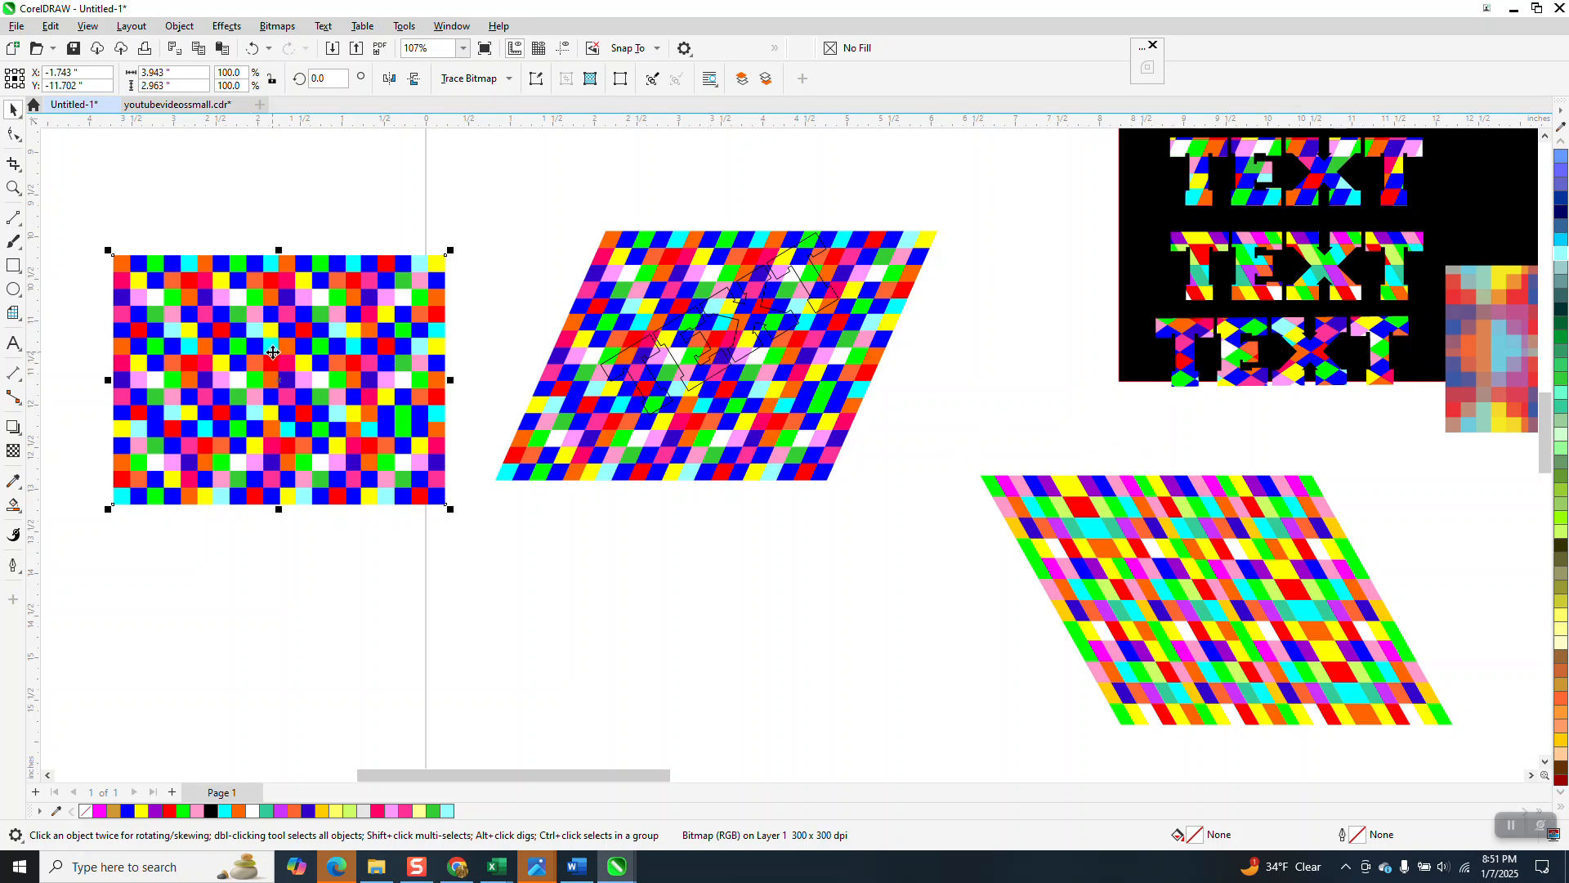
pyautogui.click(706, 358)
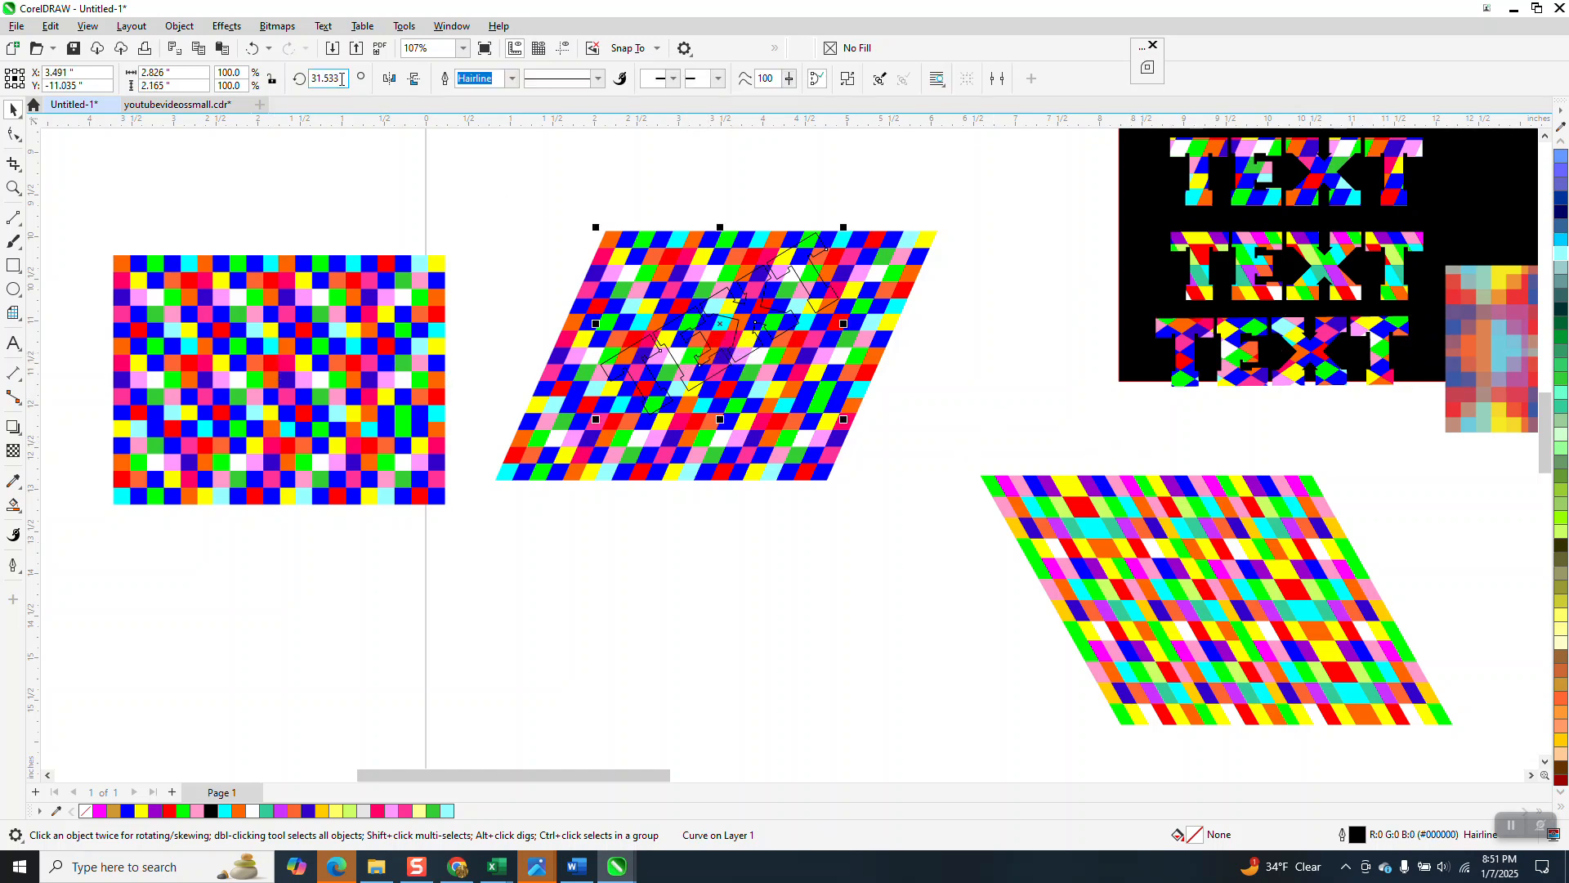
pyautogui.write('0')
pyautogui.press('Return')
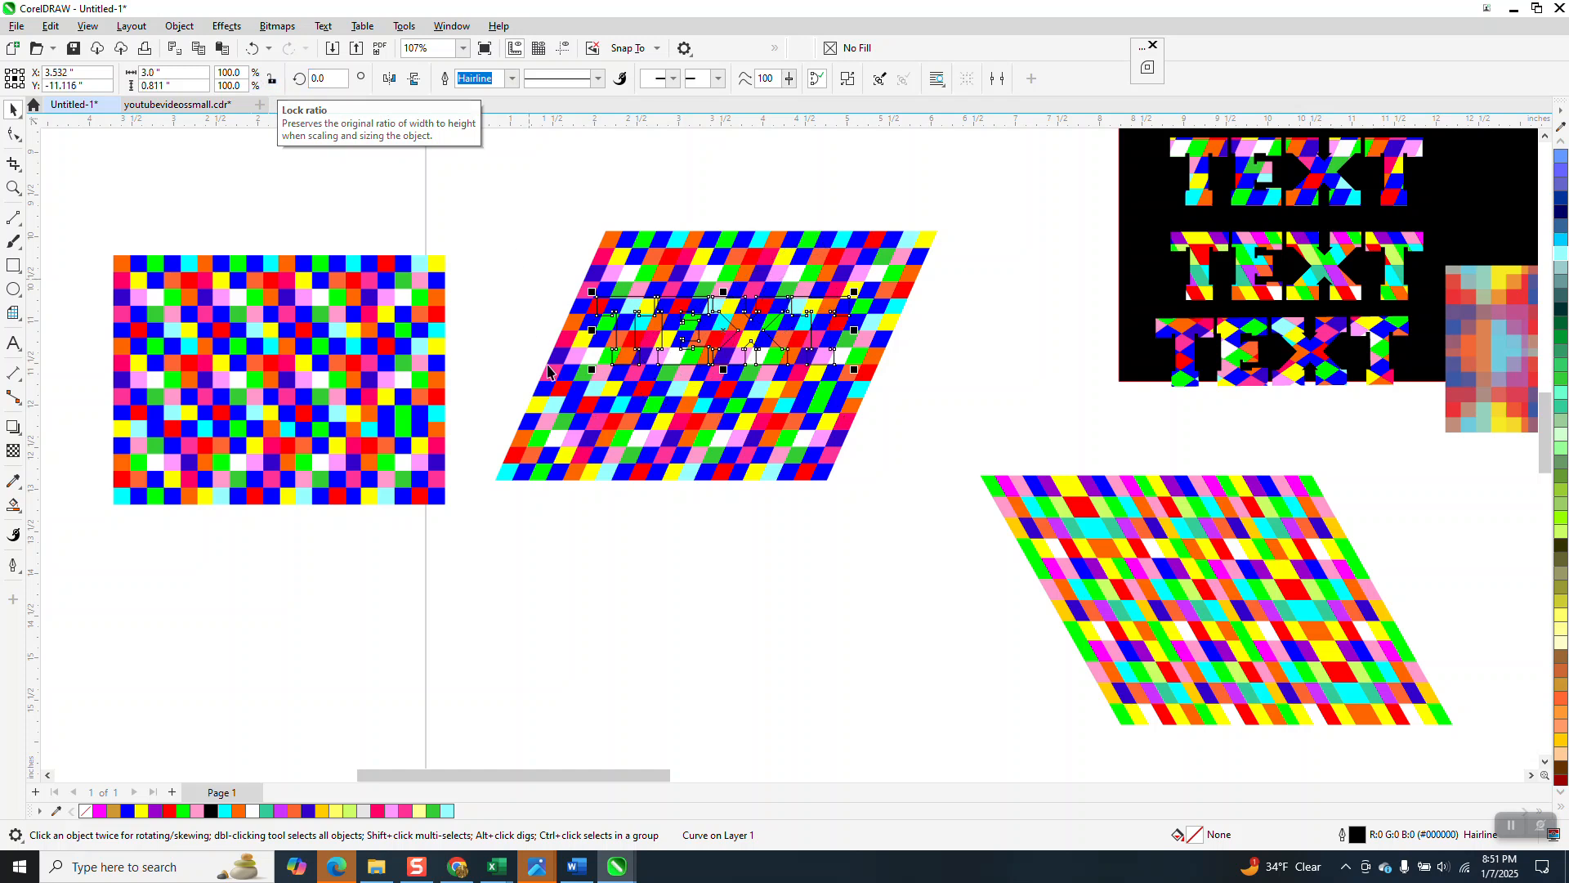
pyautogui.moveTo(740, 338); pyautogui.dragTo(696, 589)
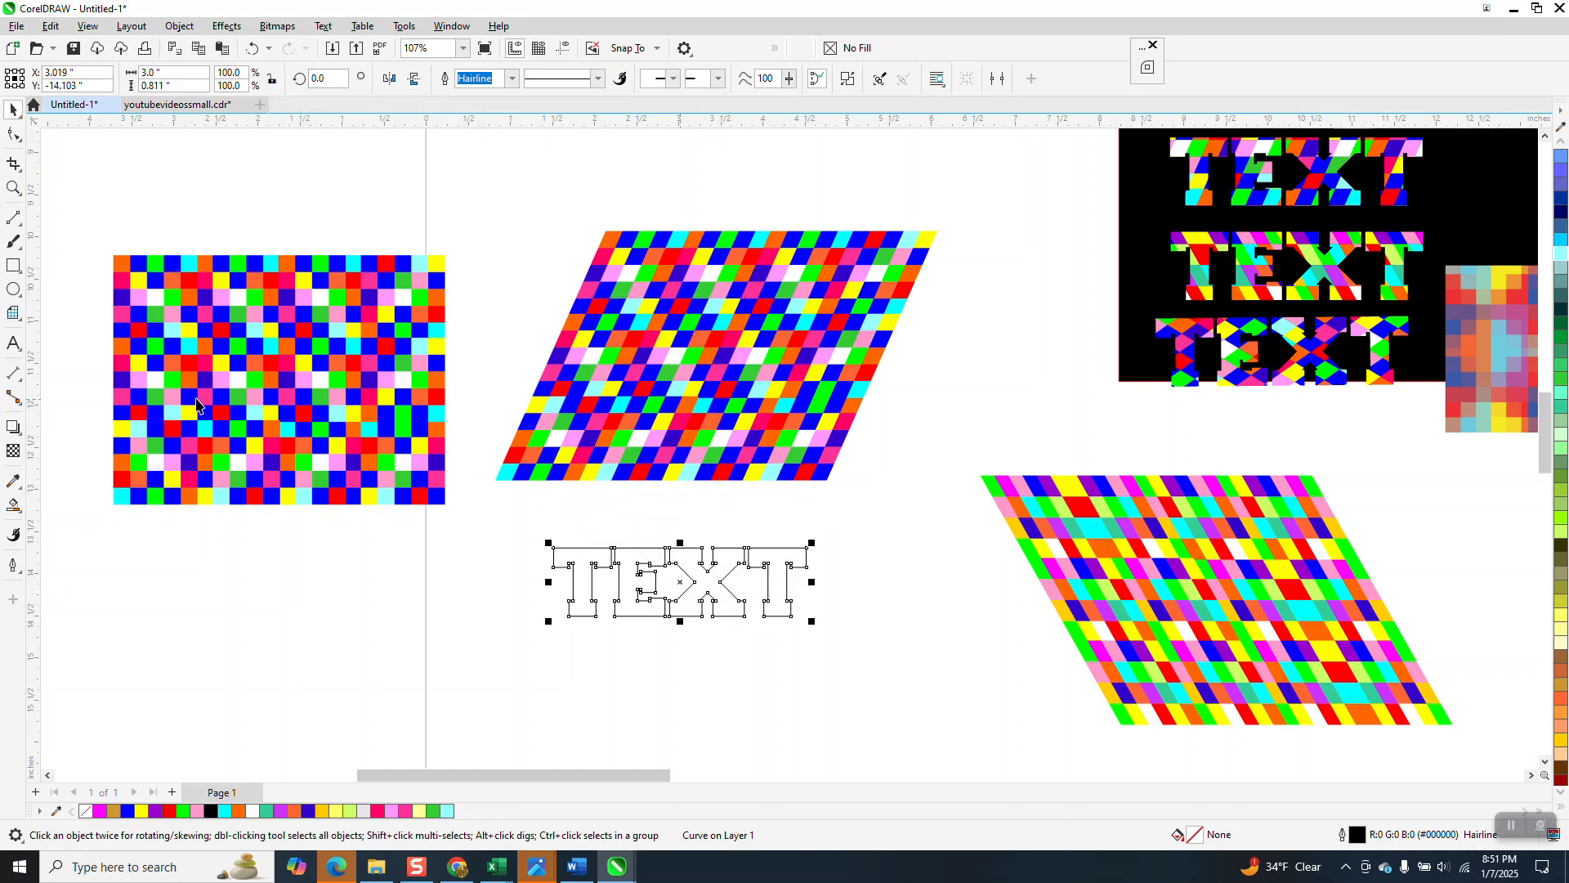
pyautogui.scroll(-1, 366, 404)
pyautogui.click(317, 376)
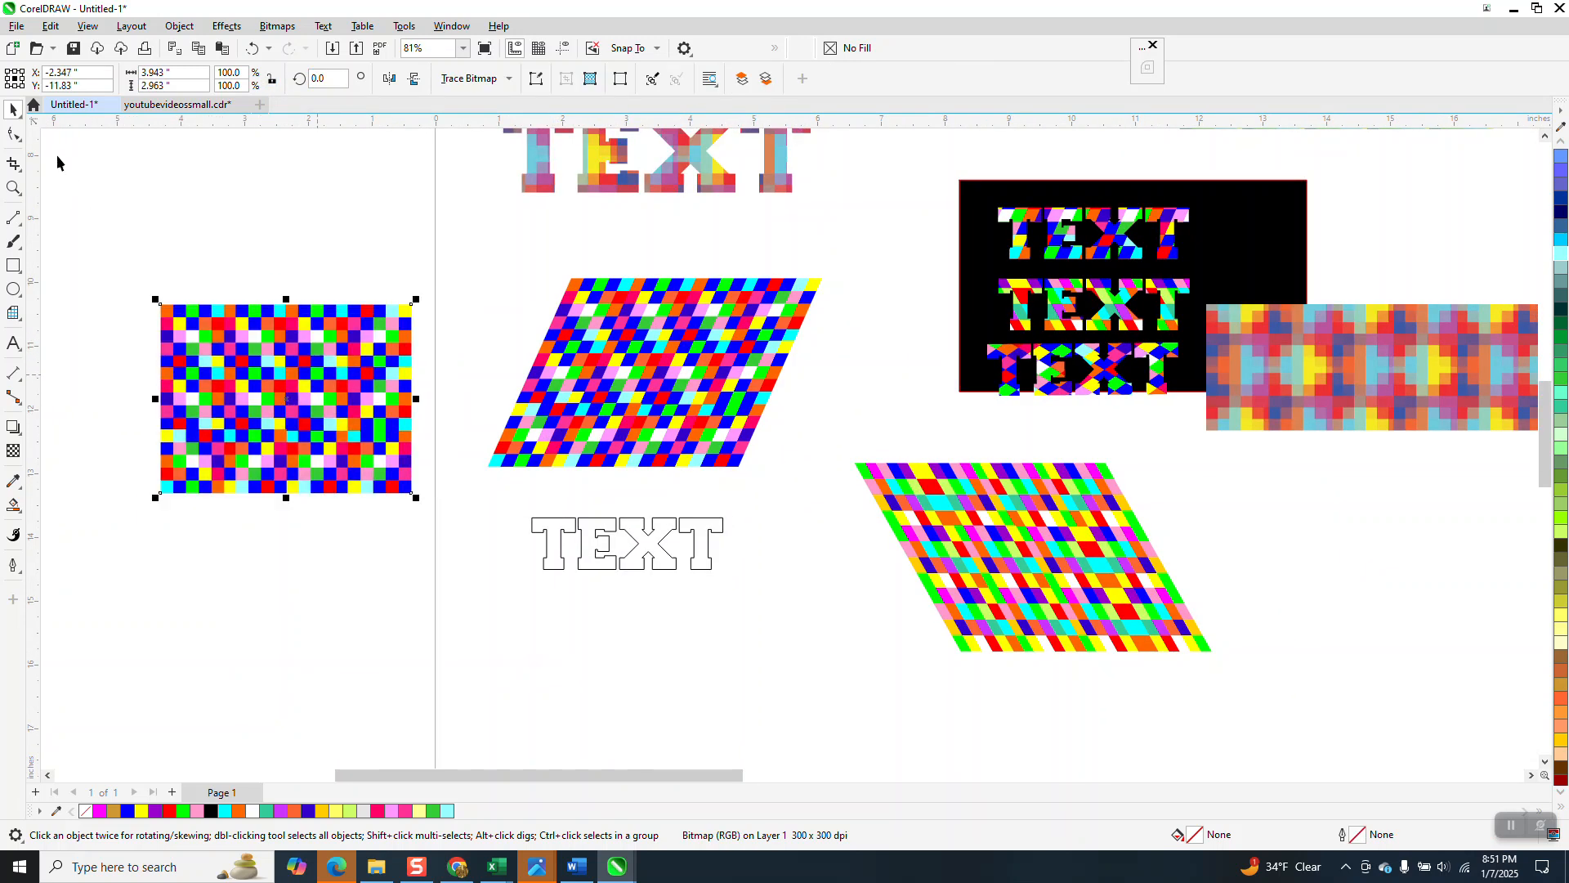
pyautogui.click(20, 142)
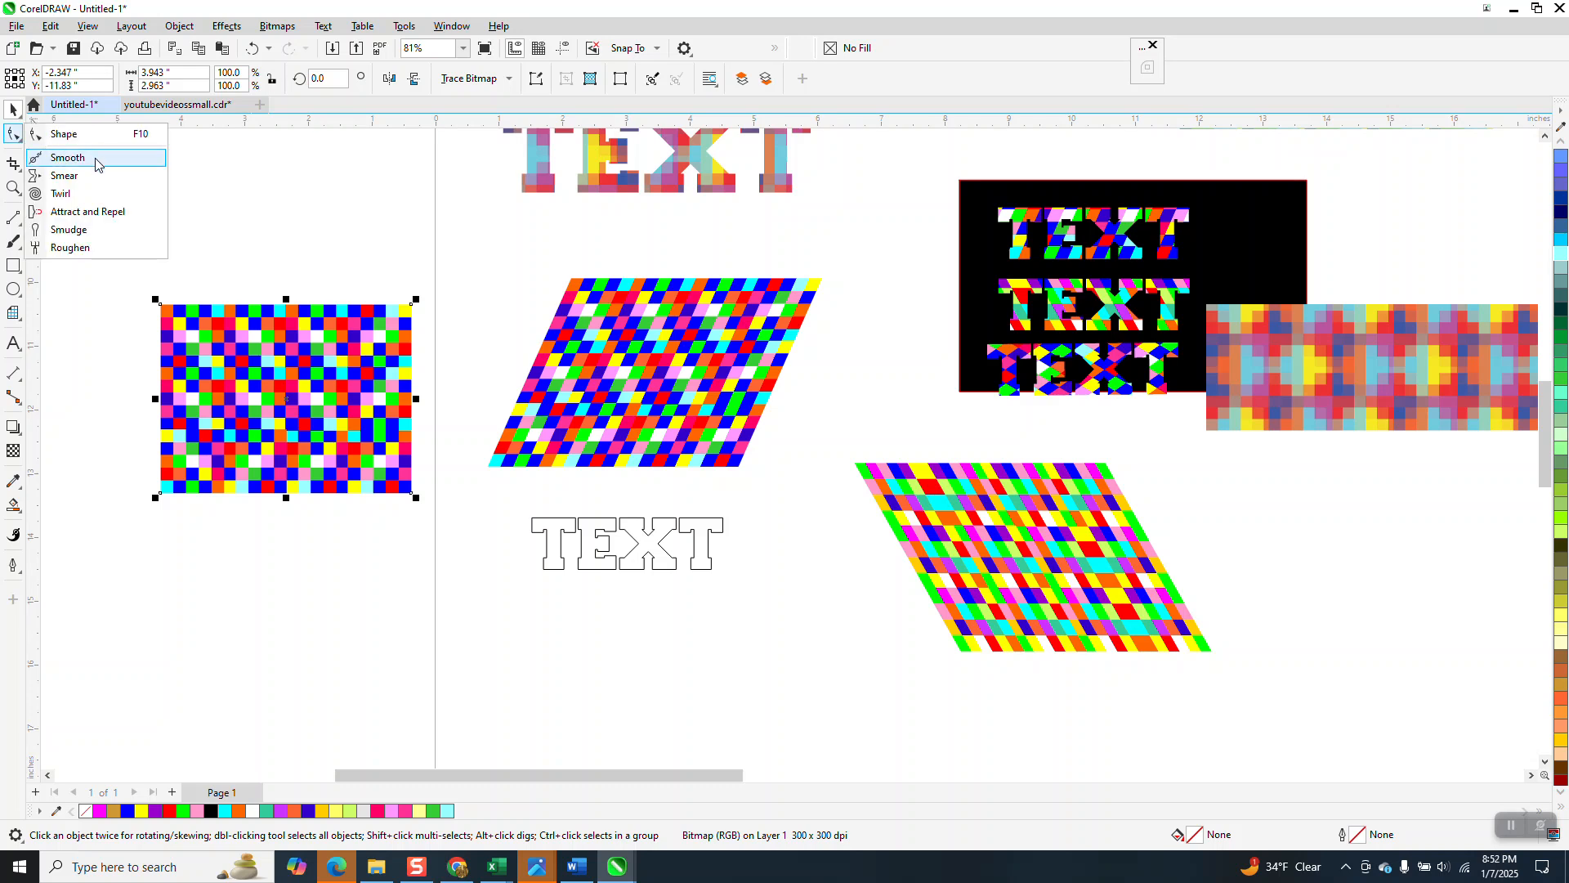
pyautogui.click(72, 193)
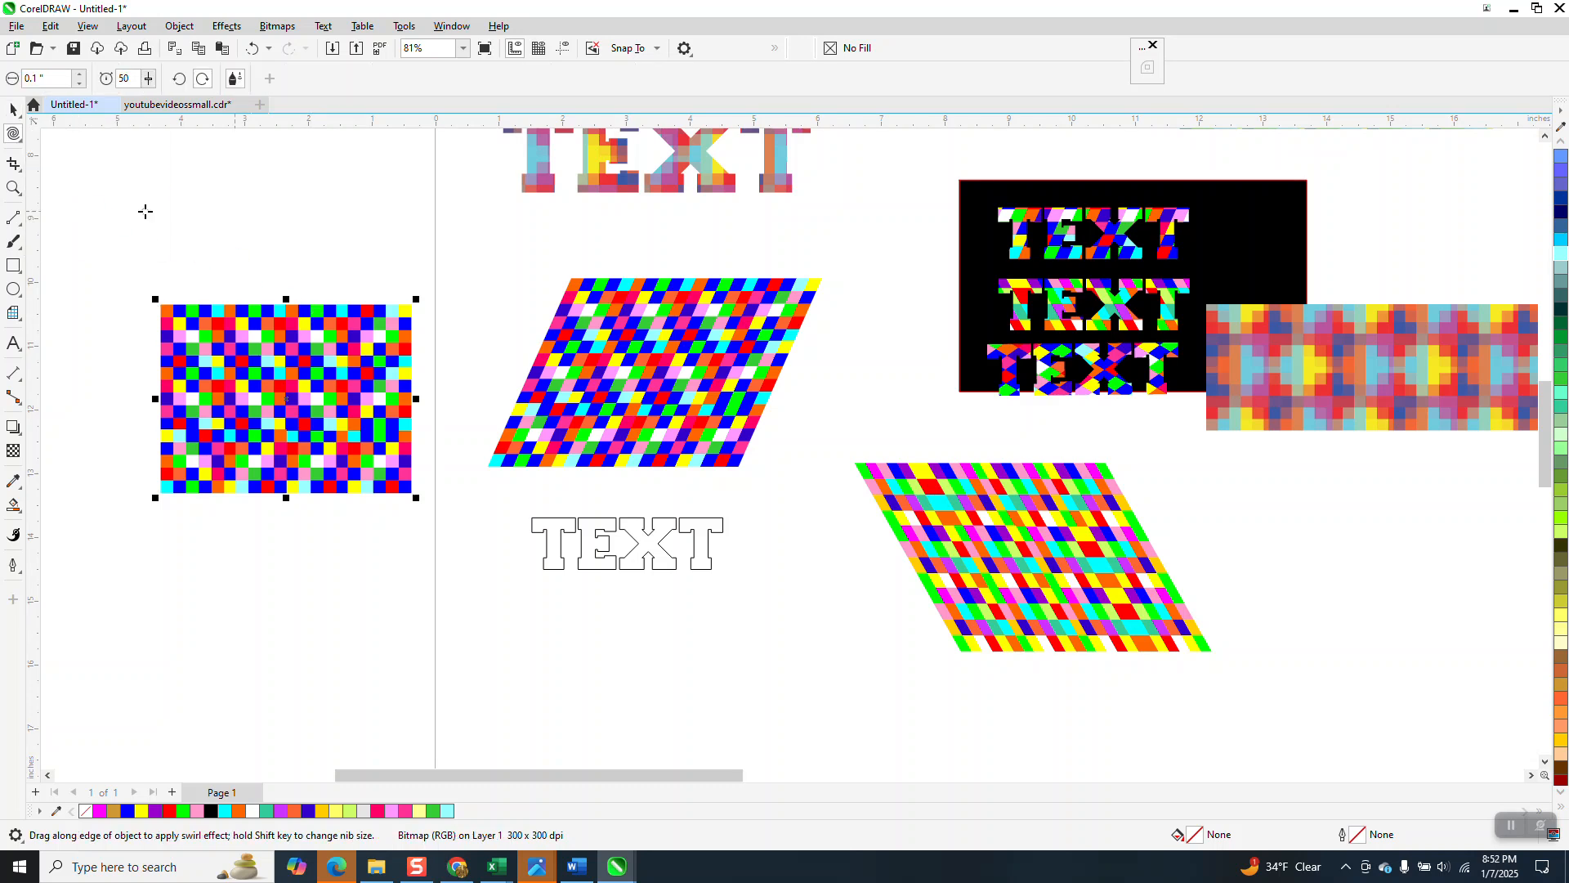
pyautogui.click(43, 79)
pyautogui.click(14, 109)
pyautogui.click(224, 312)
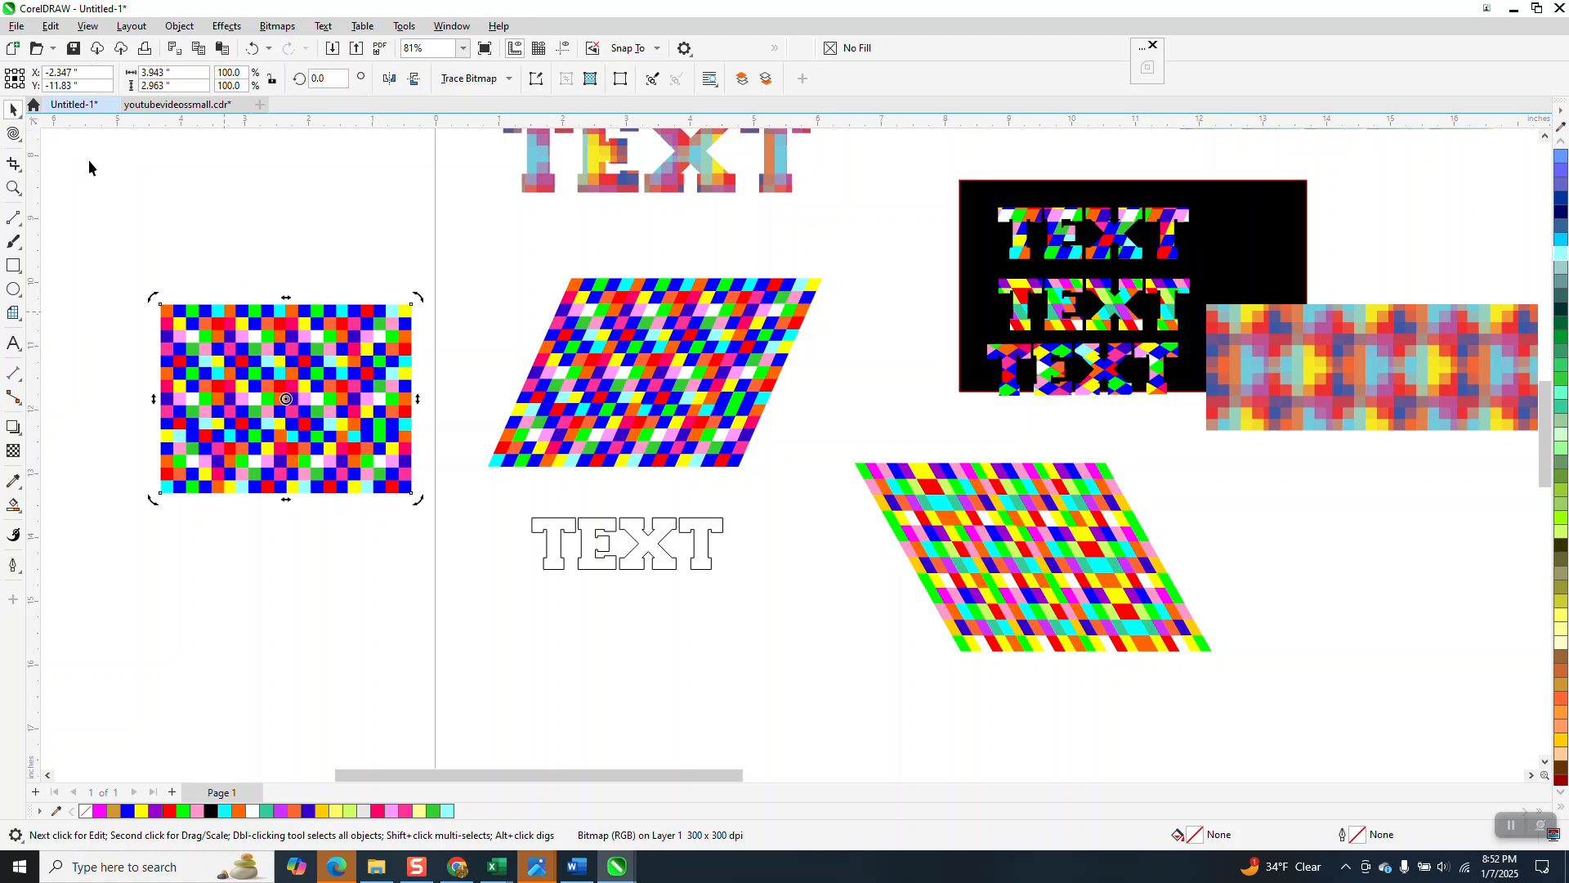
# Step: Try to twirl the grid tile bitmap with the Twirl tool, then undo the twirl
pyautogui.click(17, 140)
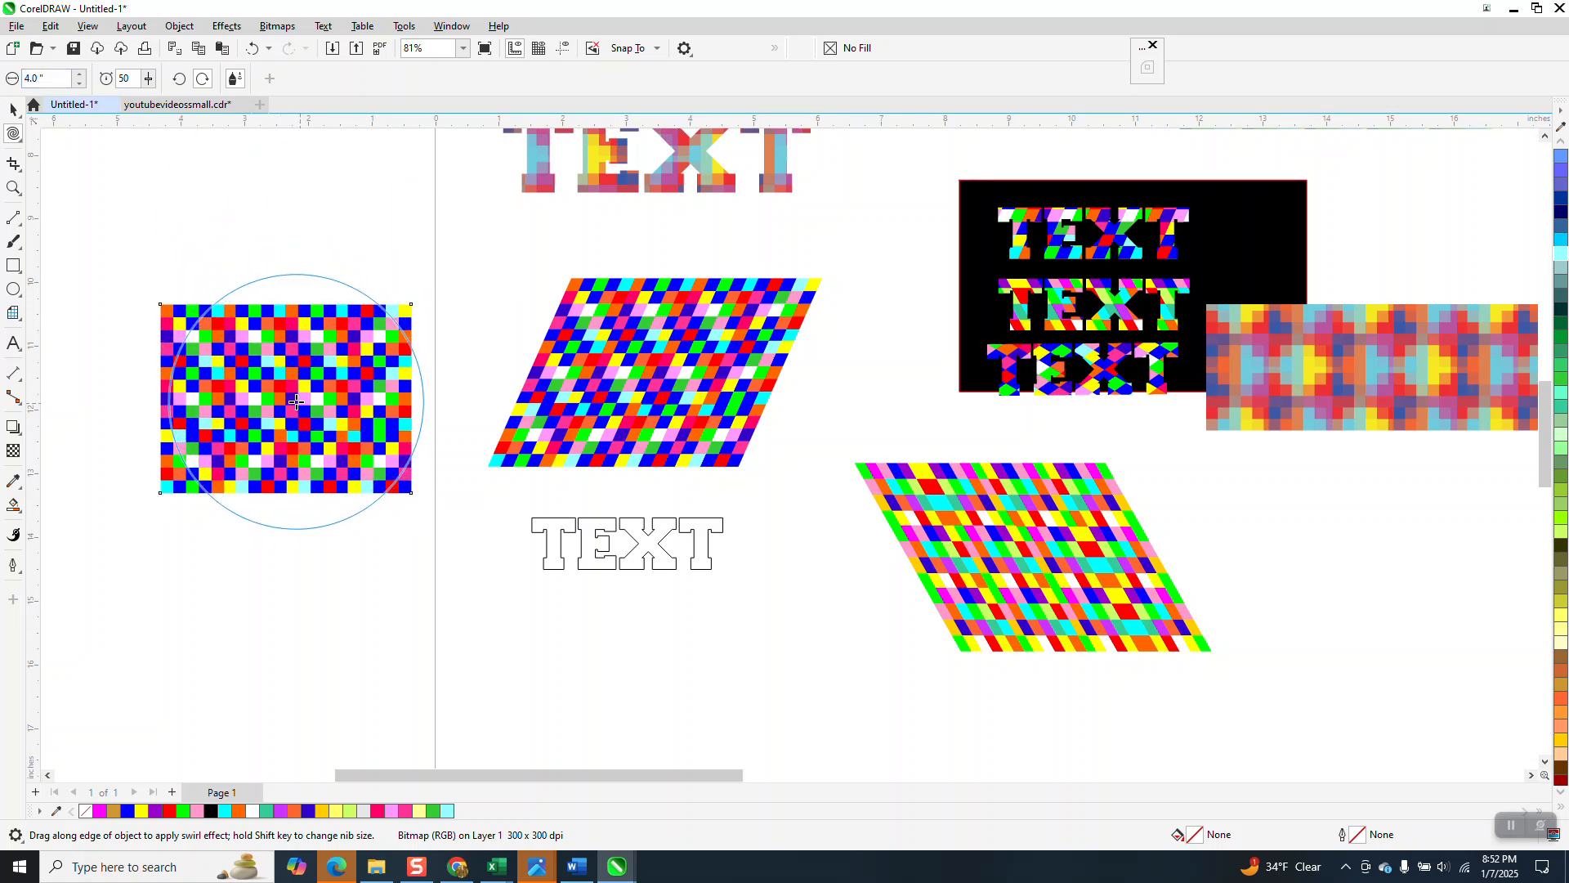
pyautogui.moveTo(297, 402); pyautogui.dragTo(295, 400)
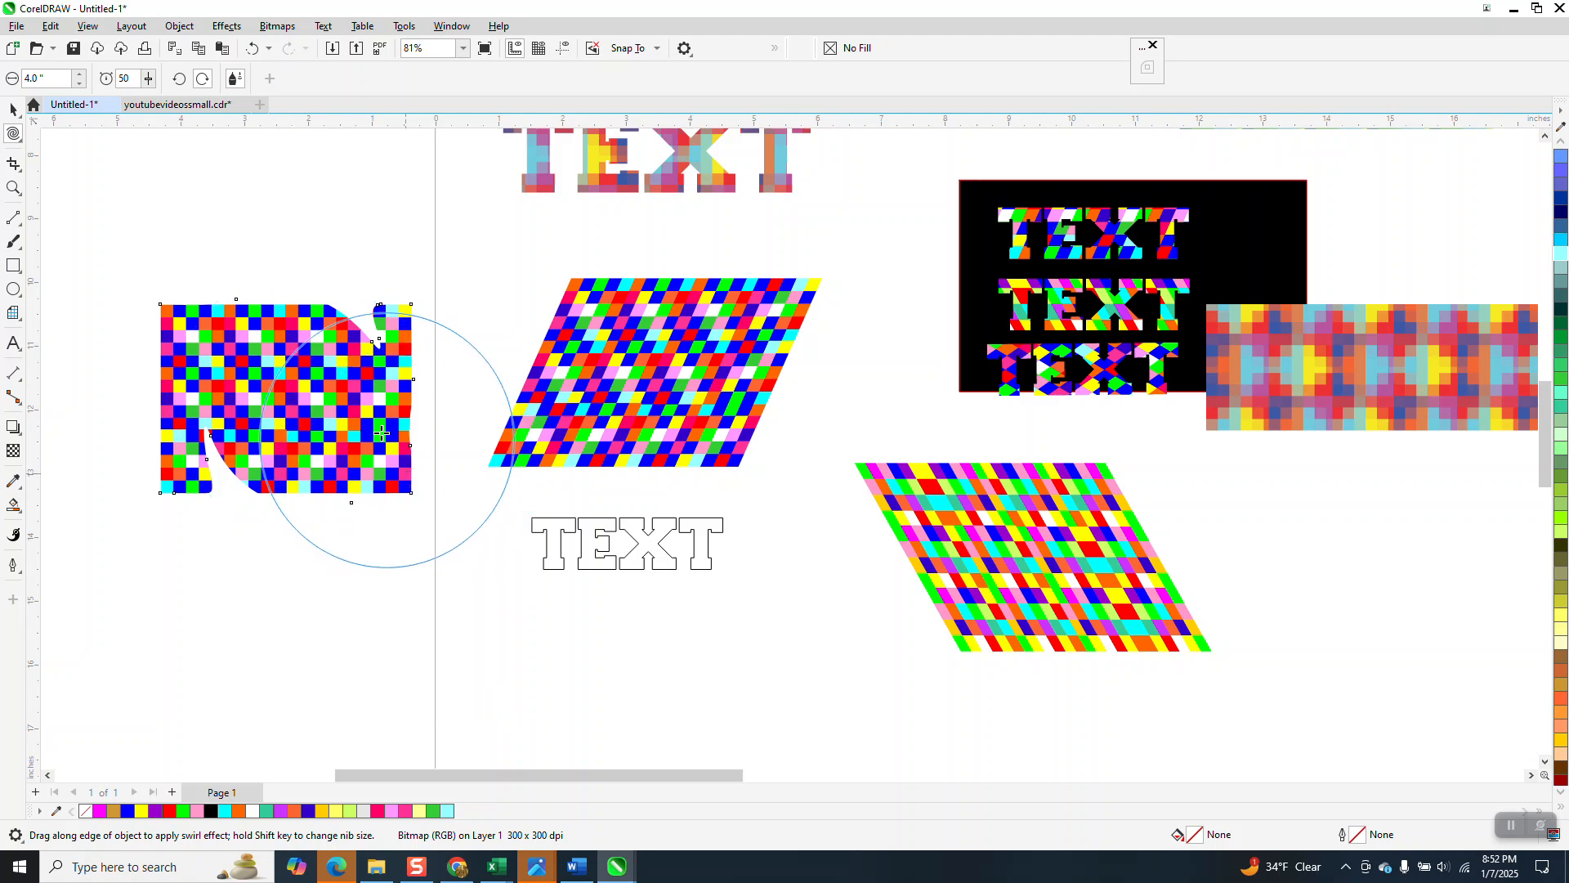
pyautogui.click(253, 49)
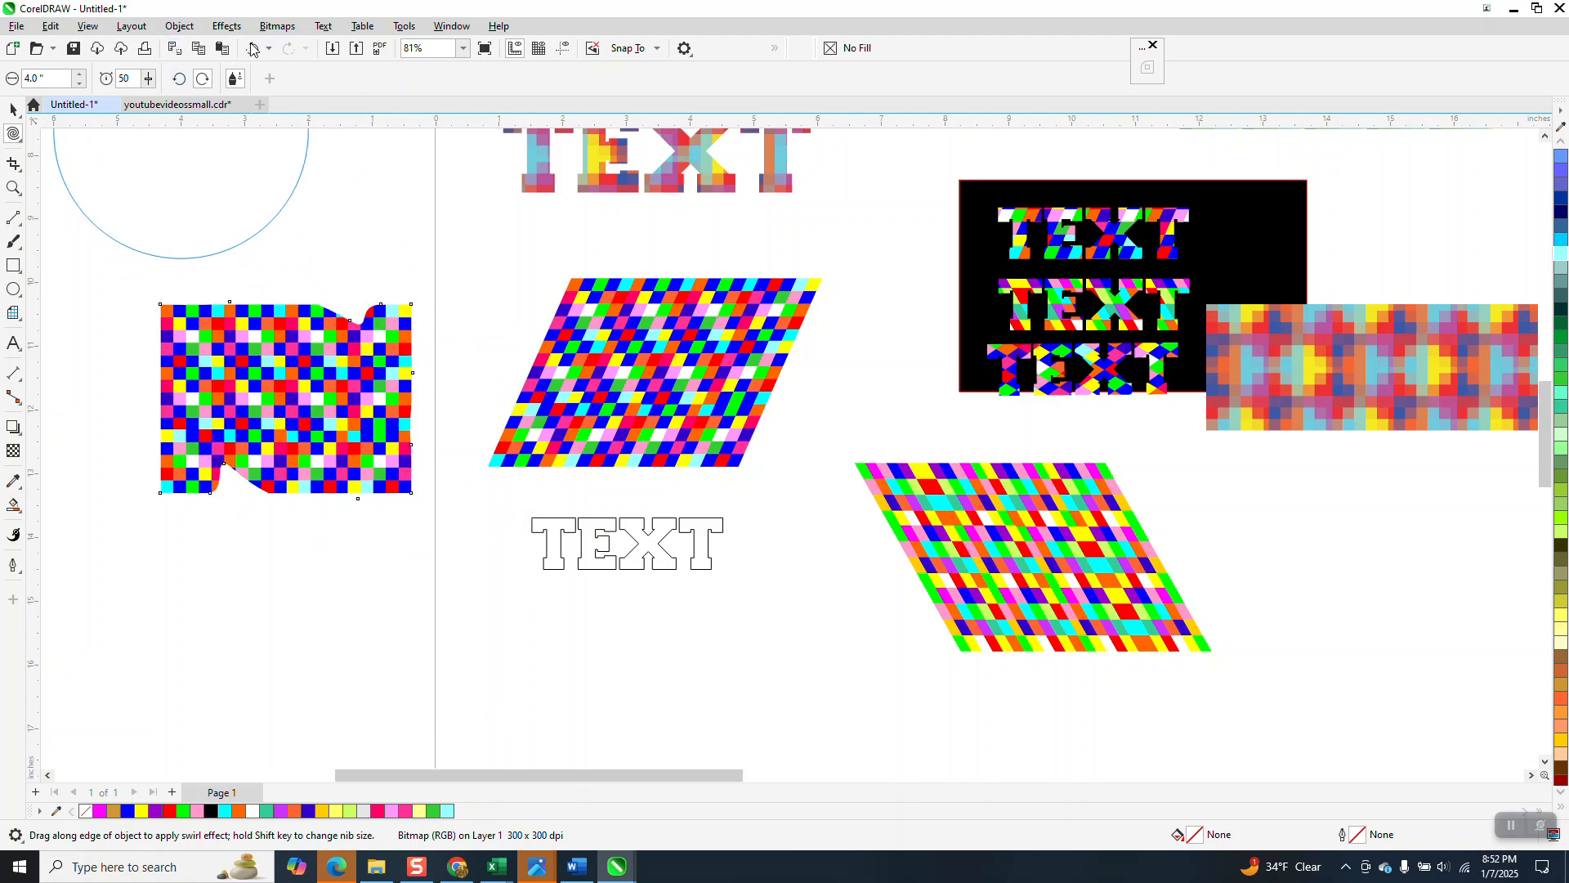
pyautogui.click(254, 49)
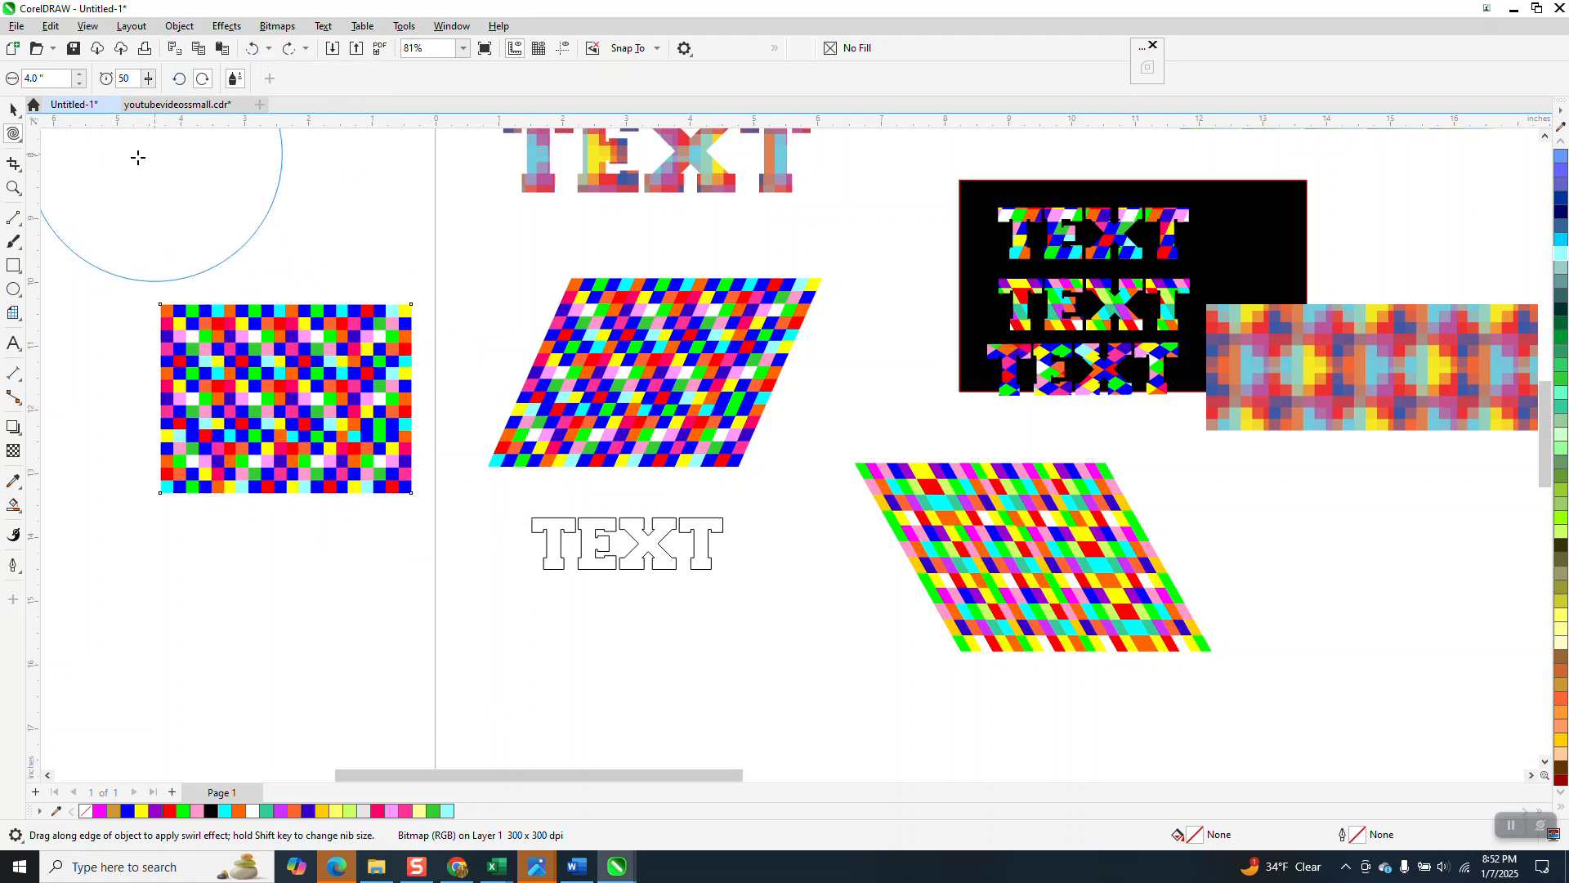
# Step: Try twirling the grid tile bitmap again with a 6.0 nib size, then undo it
pyautogui.click(21, 140)
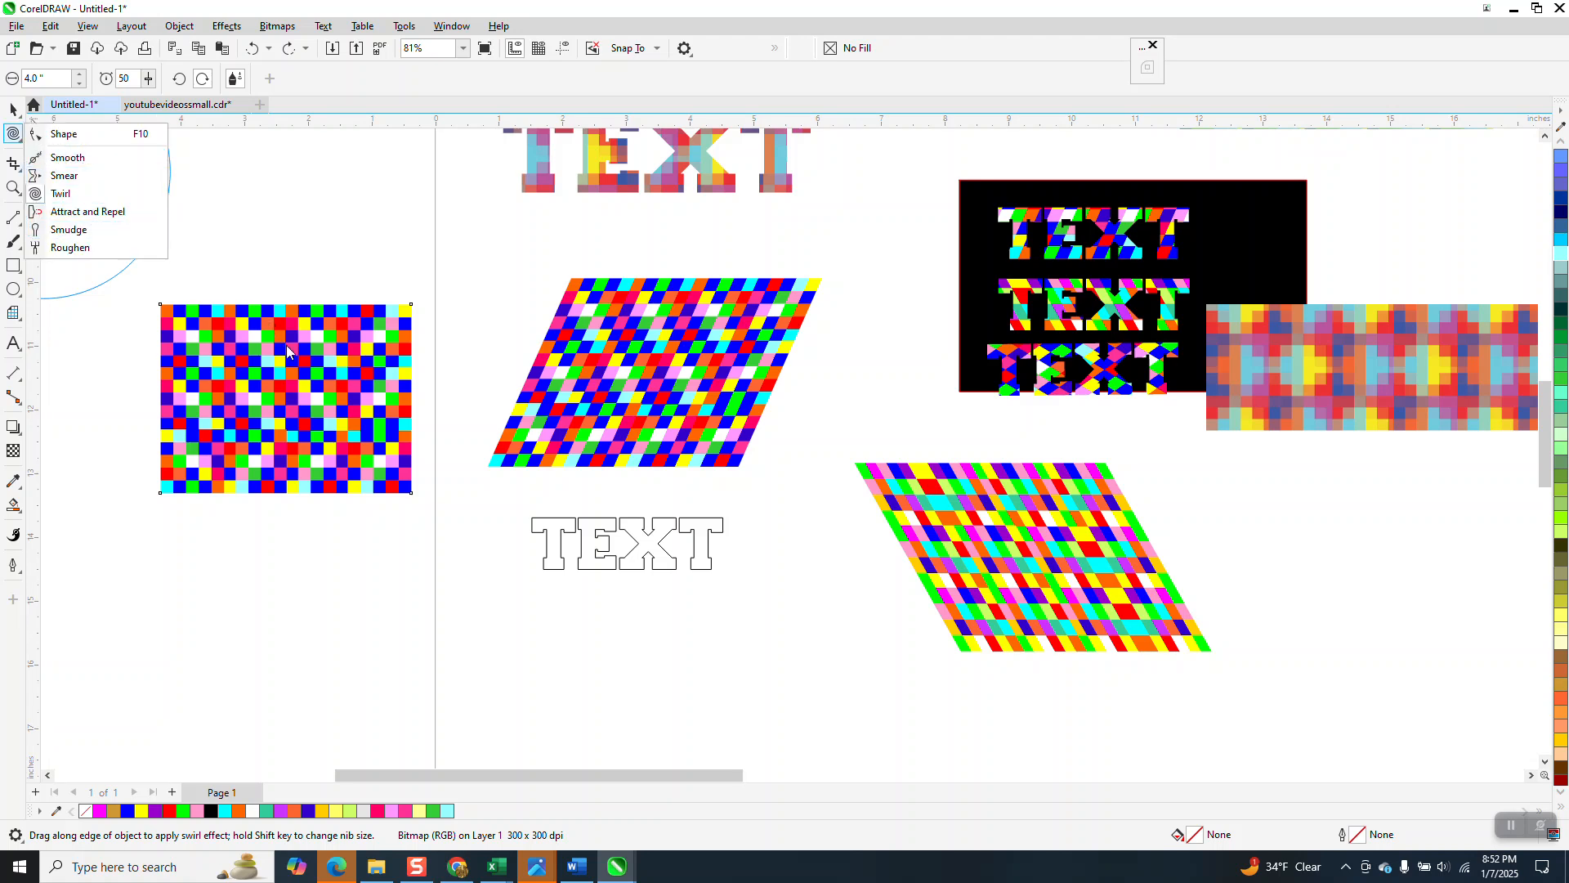
pyautogui.click(51, 79)
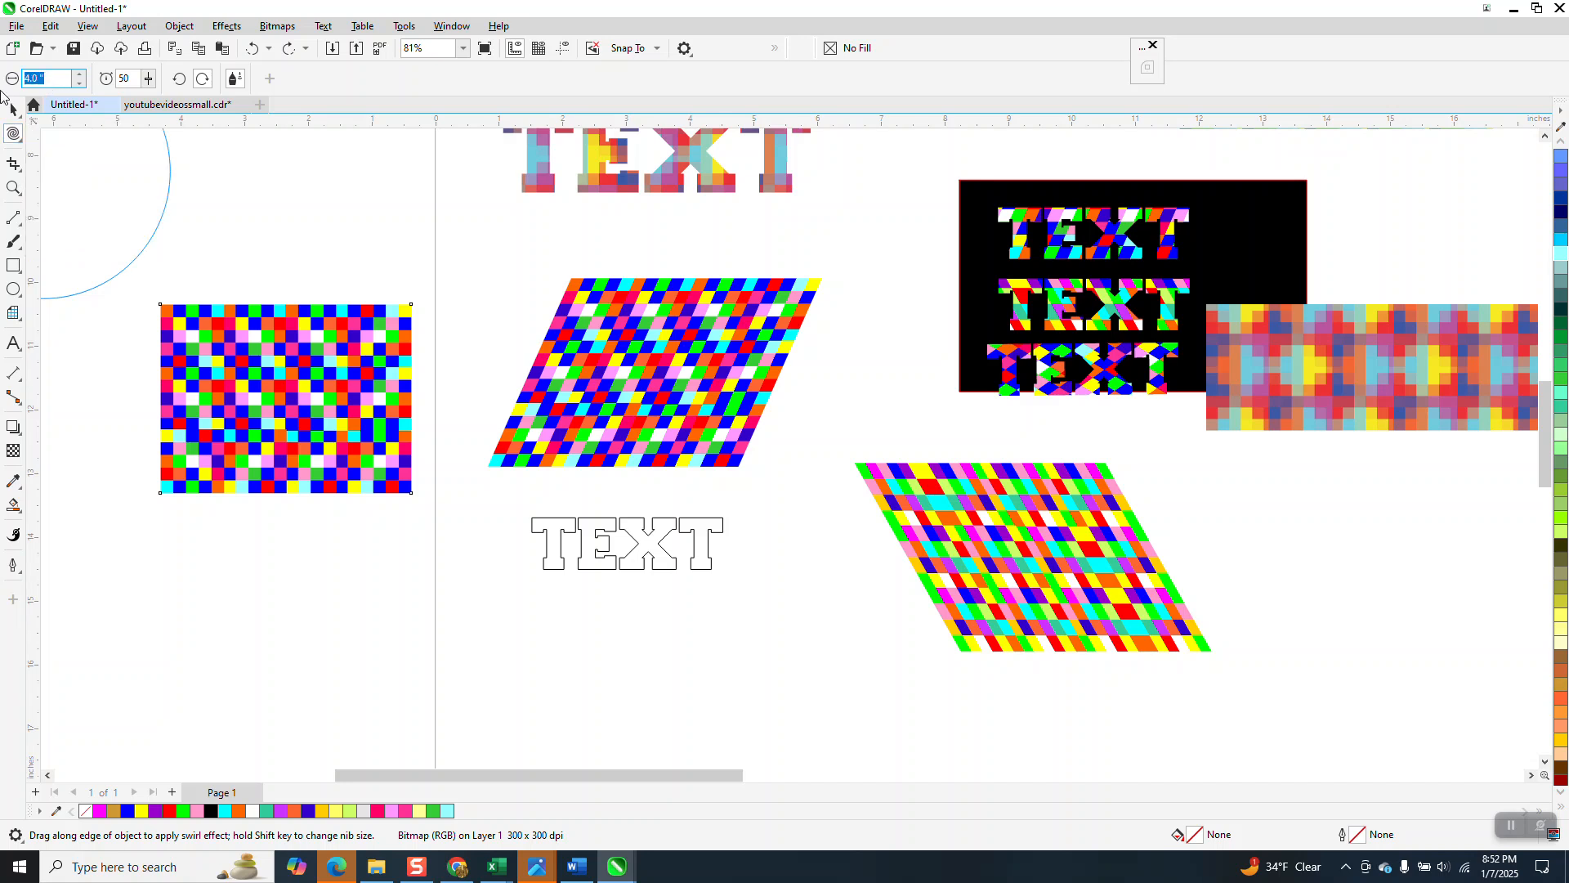
pyautogui.write('6')
pyautogui.press('Return')
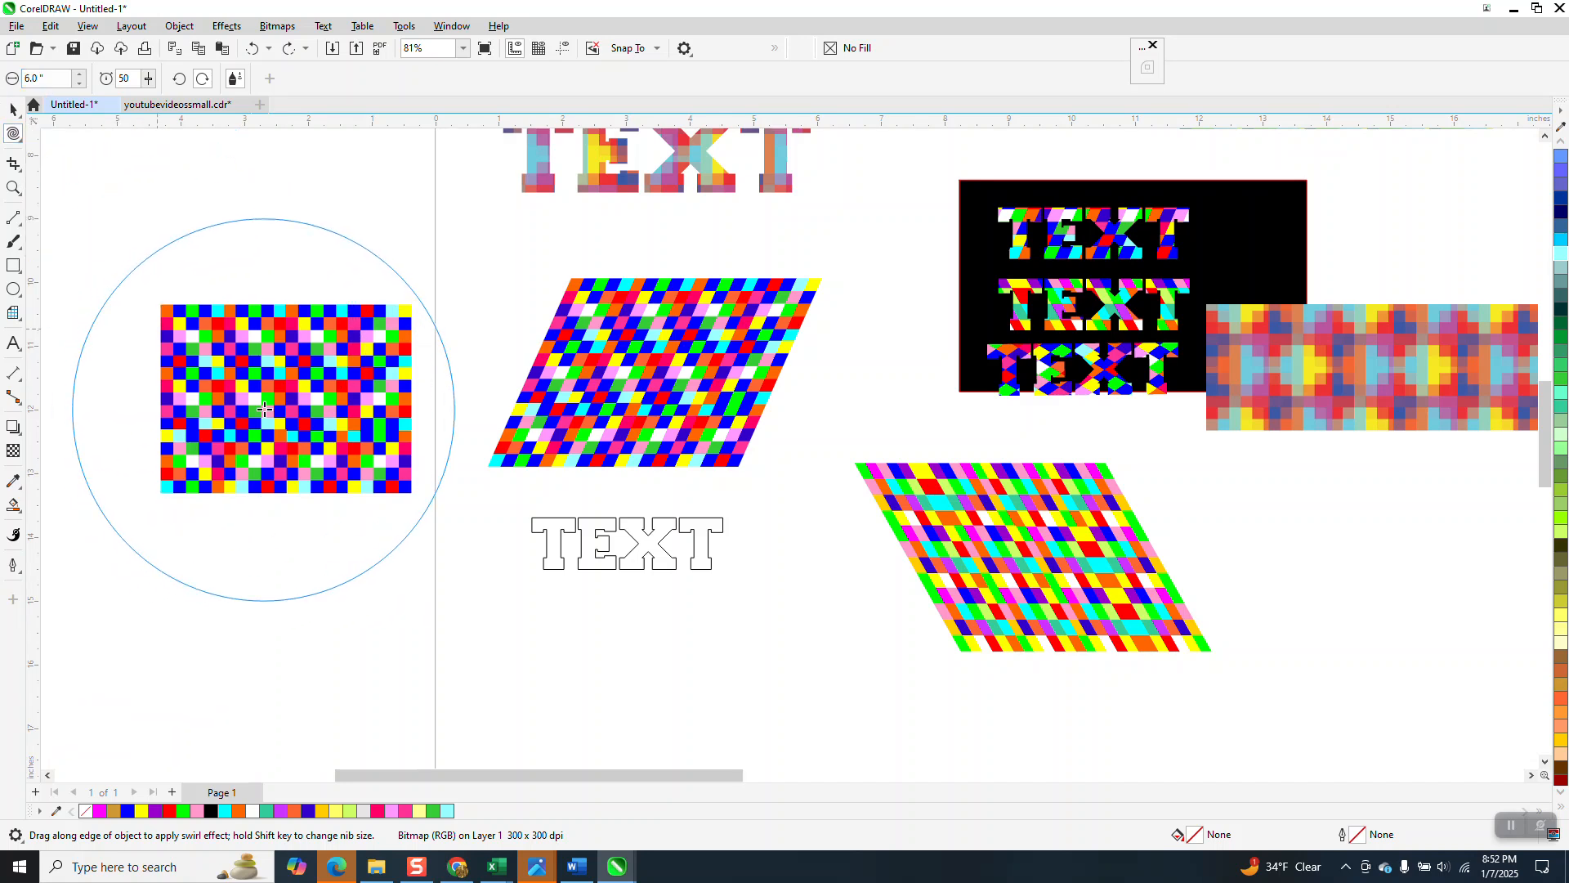
pyautogui.click(294, 406)
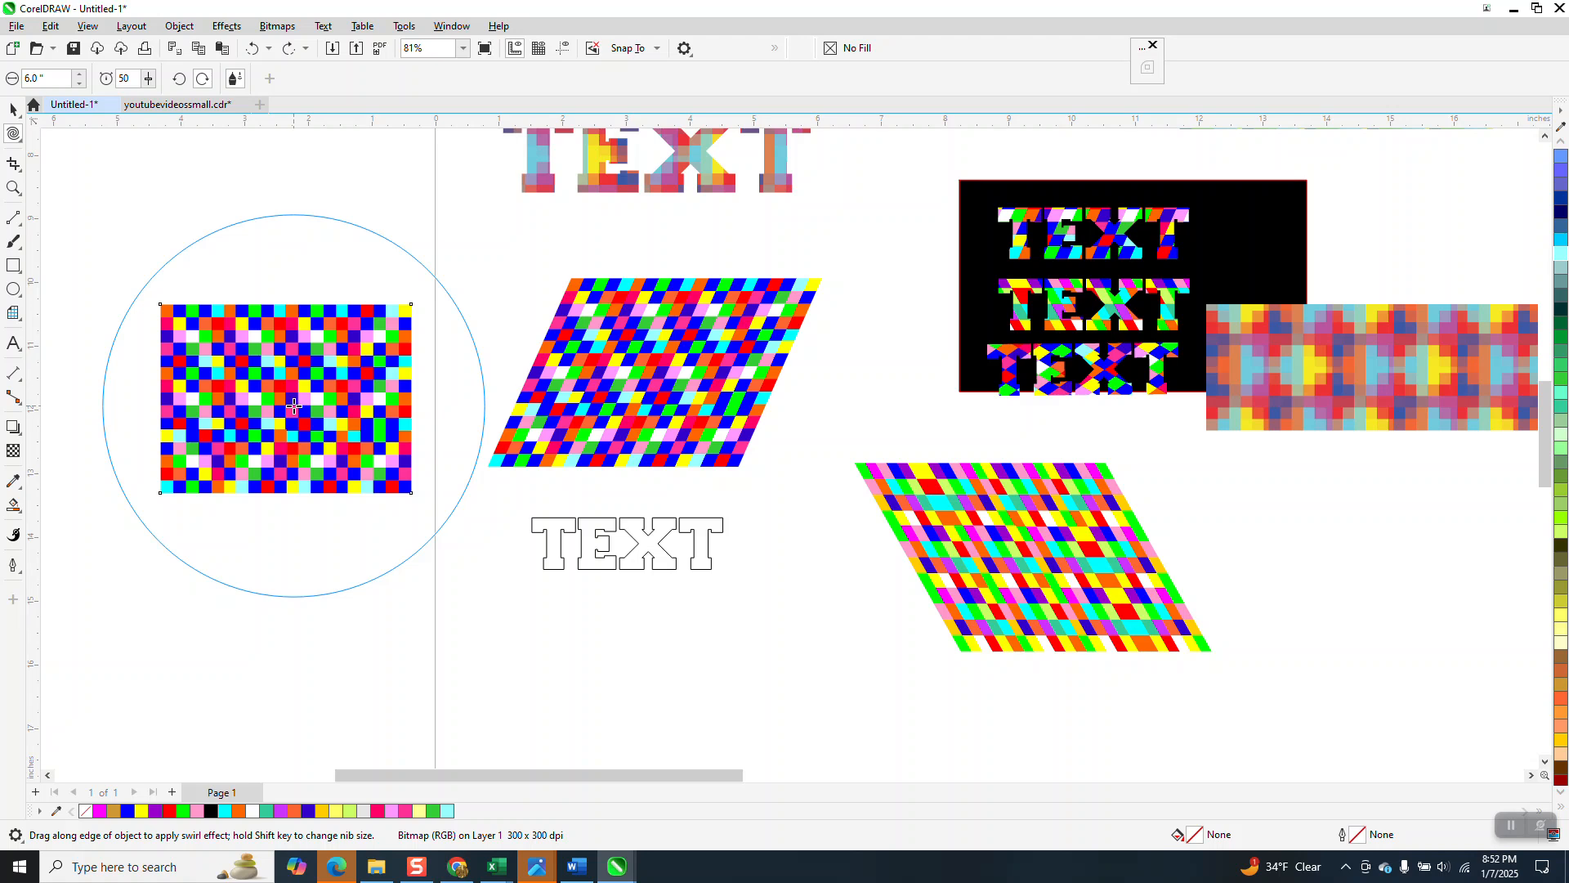
pyautogui.moveTo(294, 407); pyautogui.dragTo(293, 403)
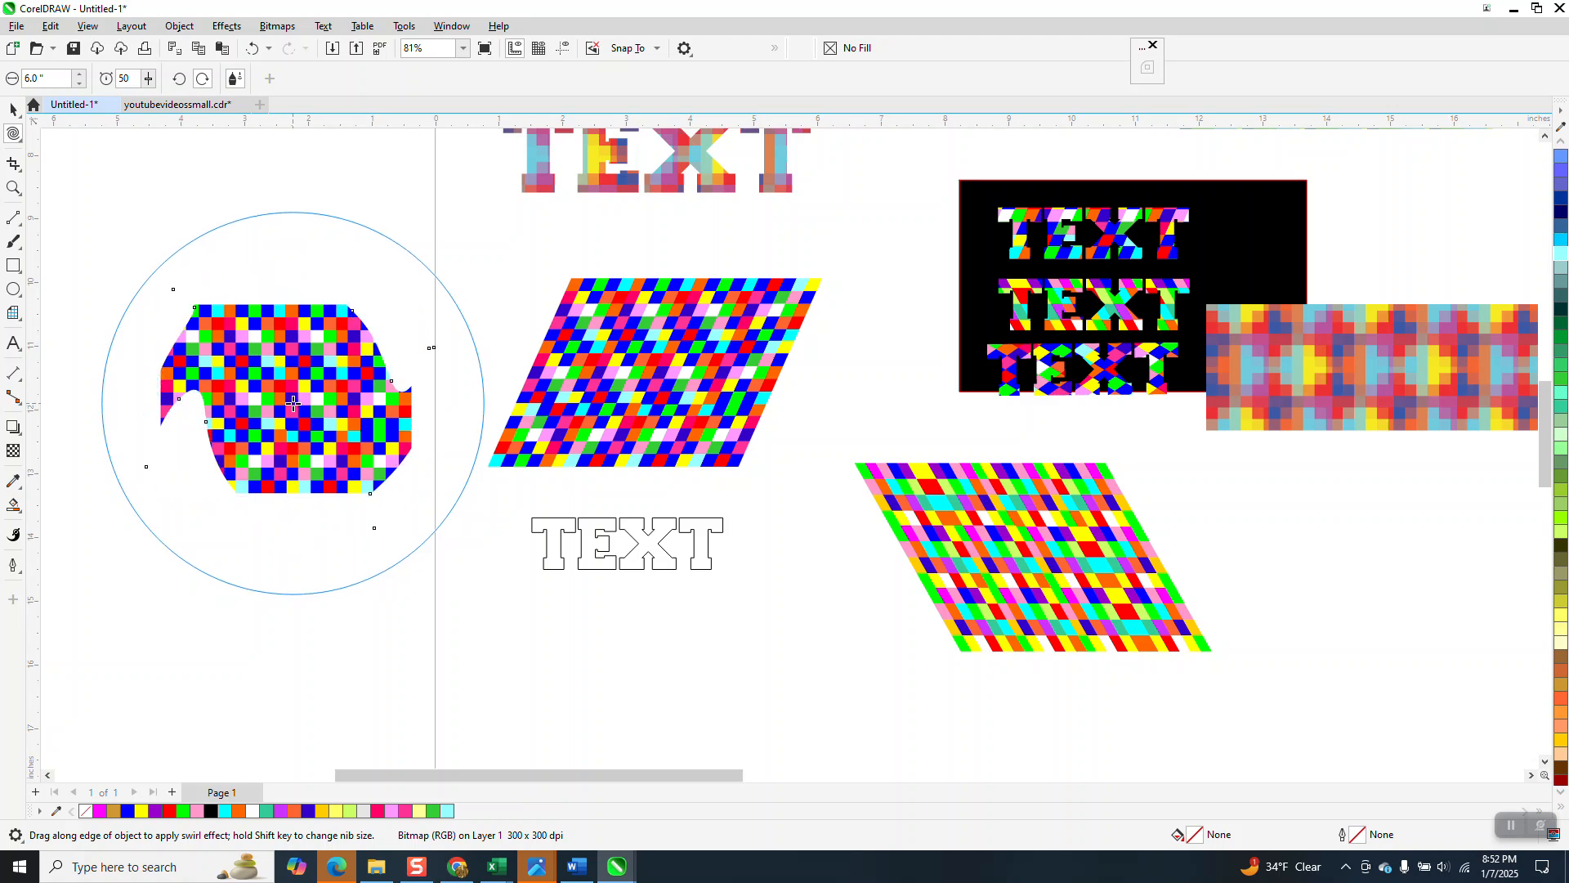
pyautogui.click(253, 49)
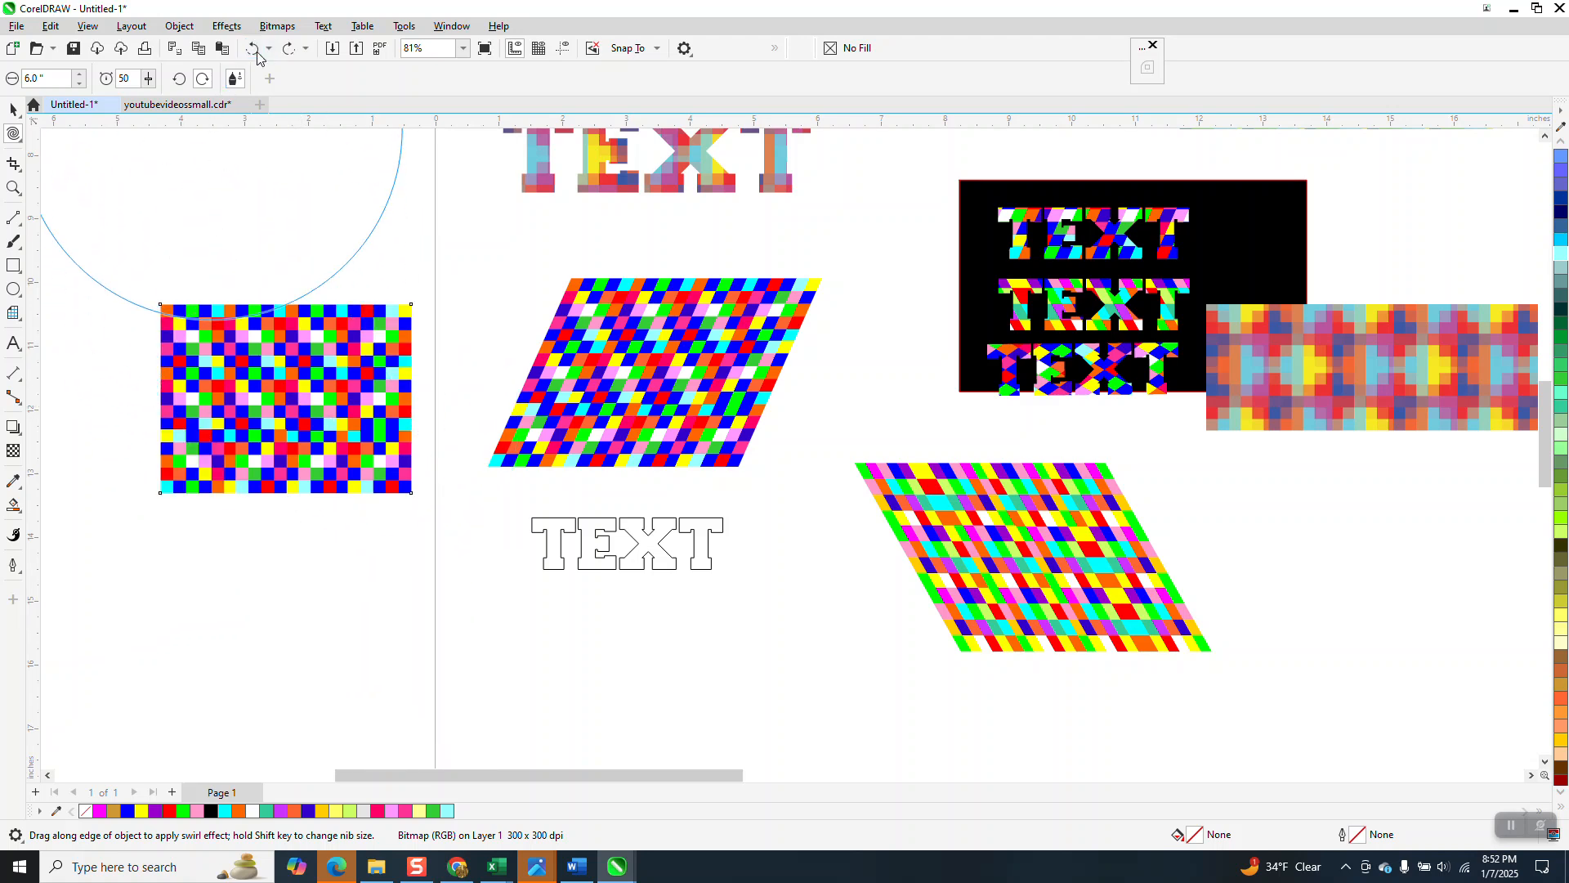
# Step: Skew the grid tile bitmap and rotate it to about 20.4 degrees
pyautogui.click(13, 108)
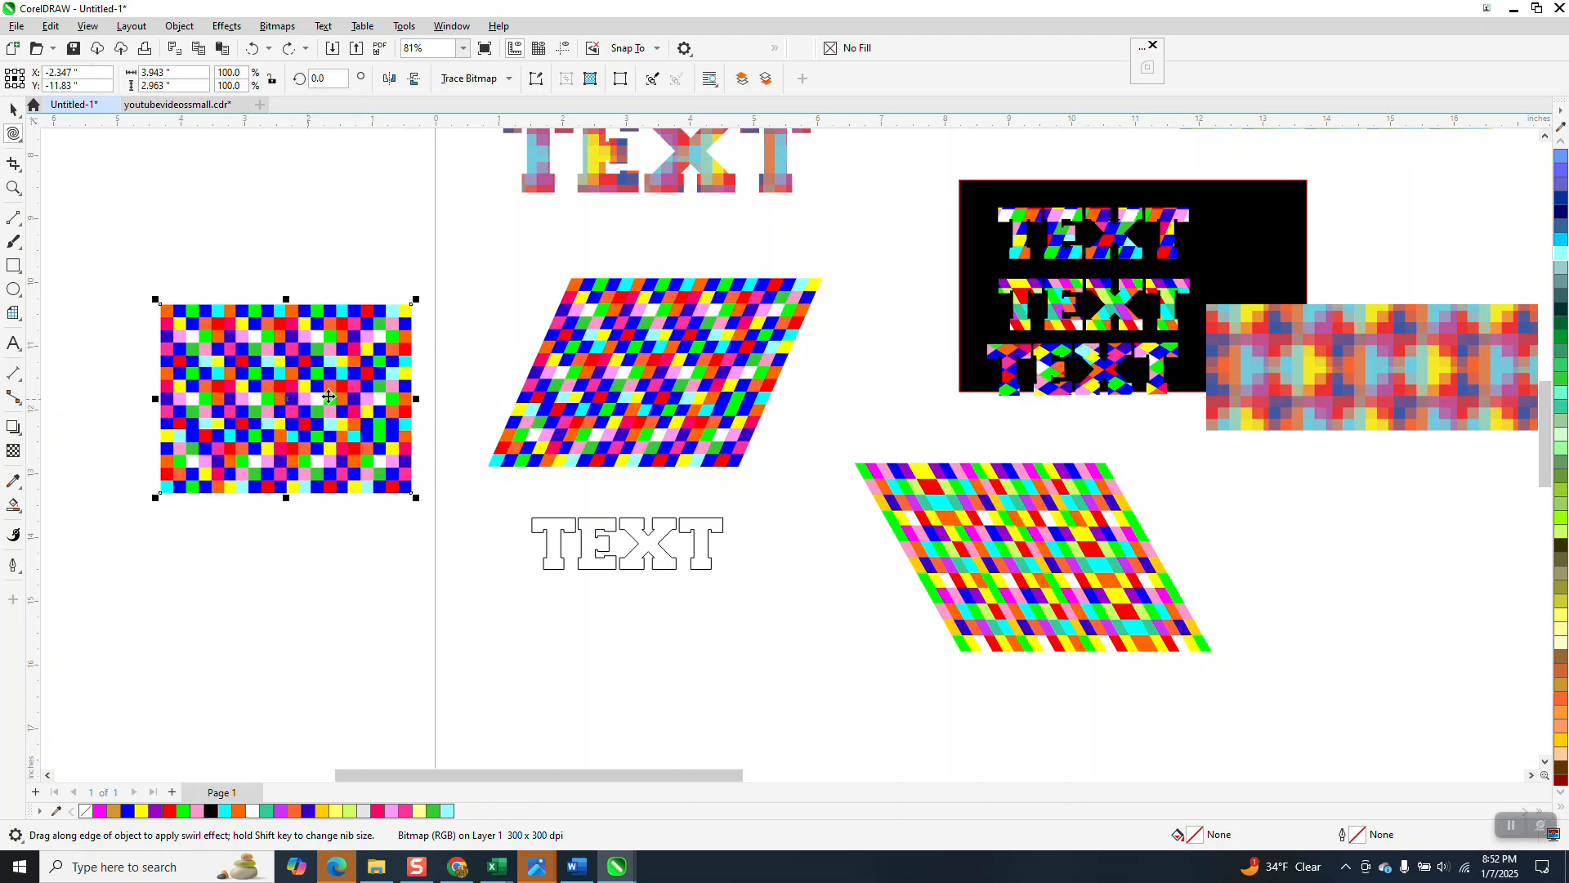
pyautogui.moveTo(292, 302); pyautogui.dragTo(409, 308)
pyautogui.click(301, 313)
pyautogui.moveTo(539, 315); pyautogui.dragTo(494, 238)
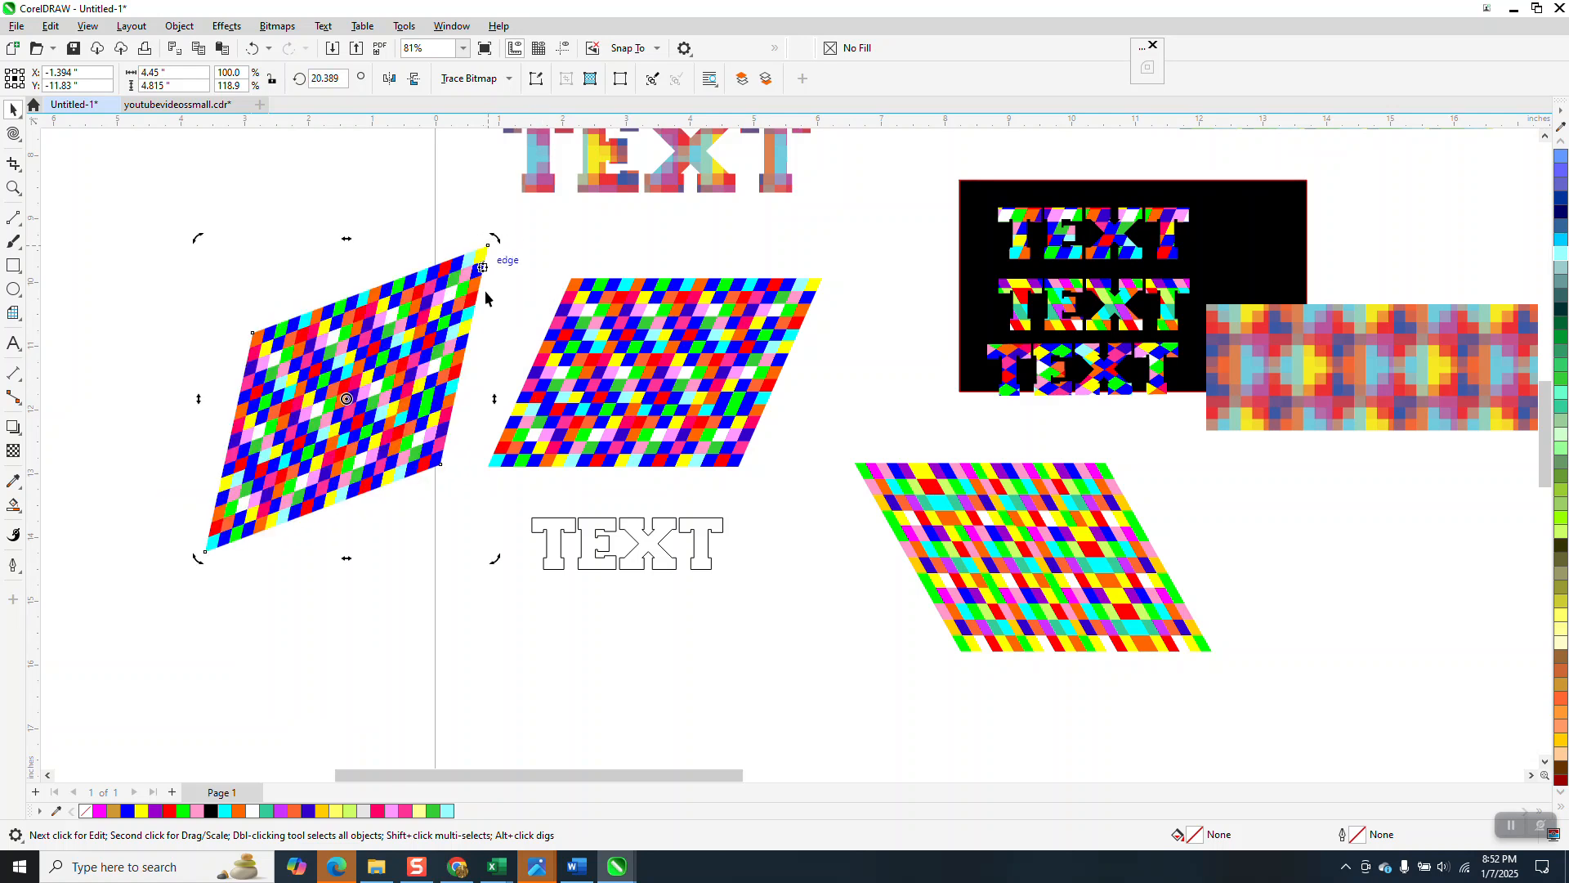
# Step: Move the TEXT outline onto the rotated bitmap, select both, and intersect them
pyautogui.click(582, 562)
pyautogui.moveTo(582, 562); pyautogui.dragTo(314, 397)
pyautogui.moveTo(160, 234); pyautogui.dragTo(579, 609)
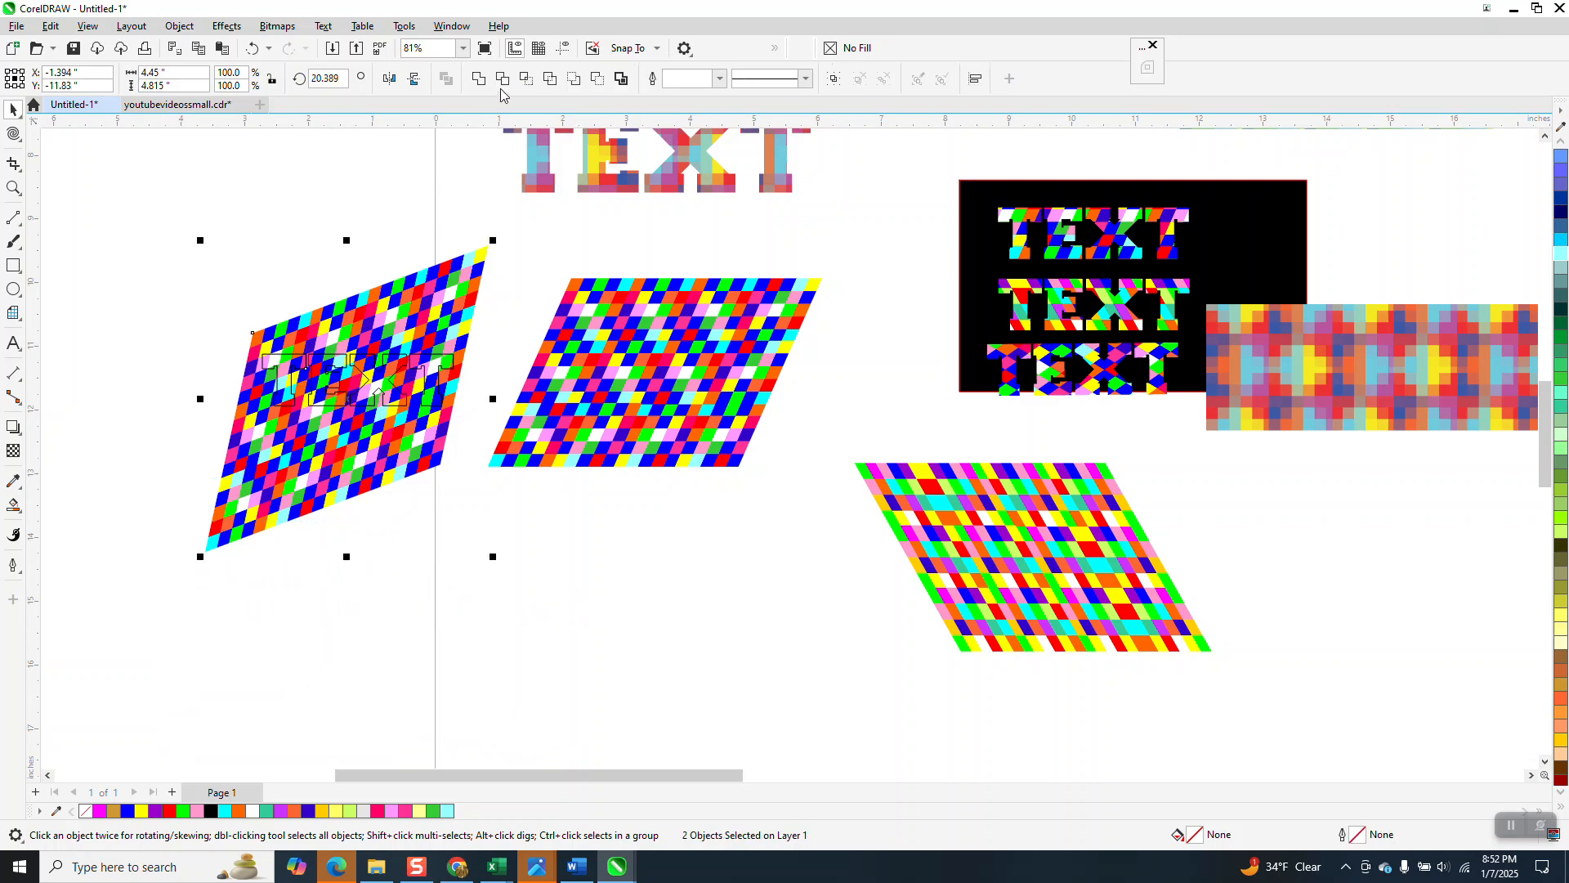
pyautogui.click(526, 78)
# Step: Move the new pattern-filled TEXT onto the black panel beside the top lettering
pyautogui.moveTo(373, 390); pyautogui.dragTo(1294, 253)
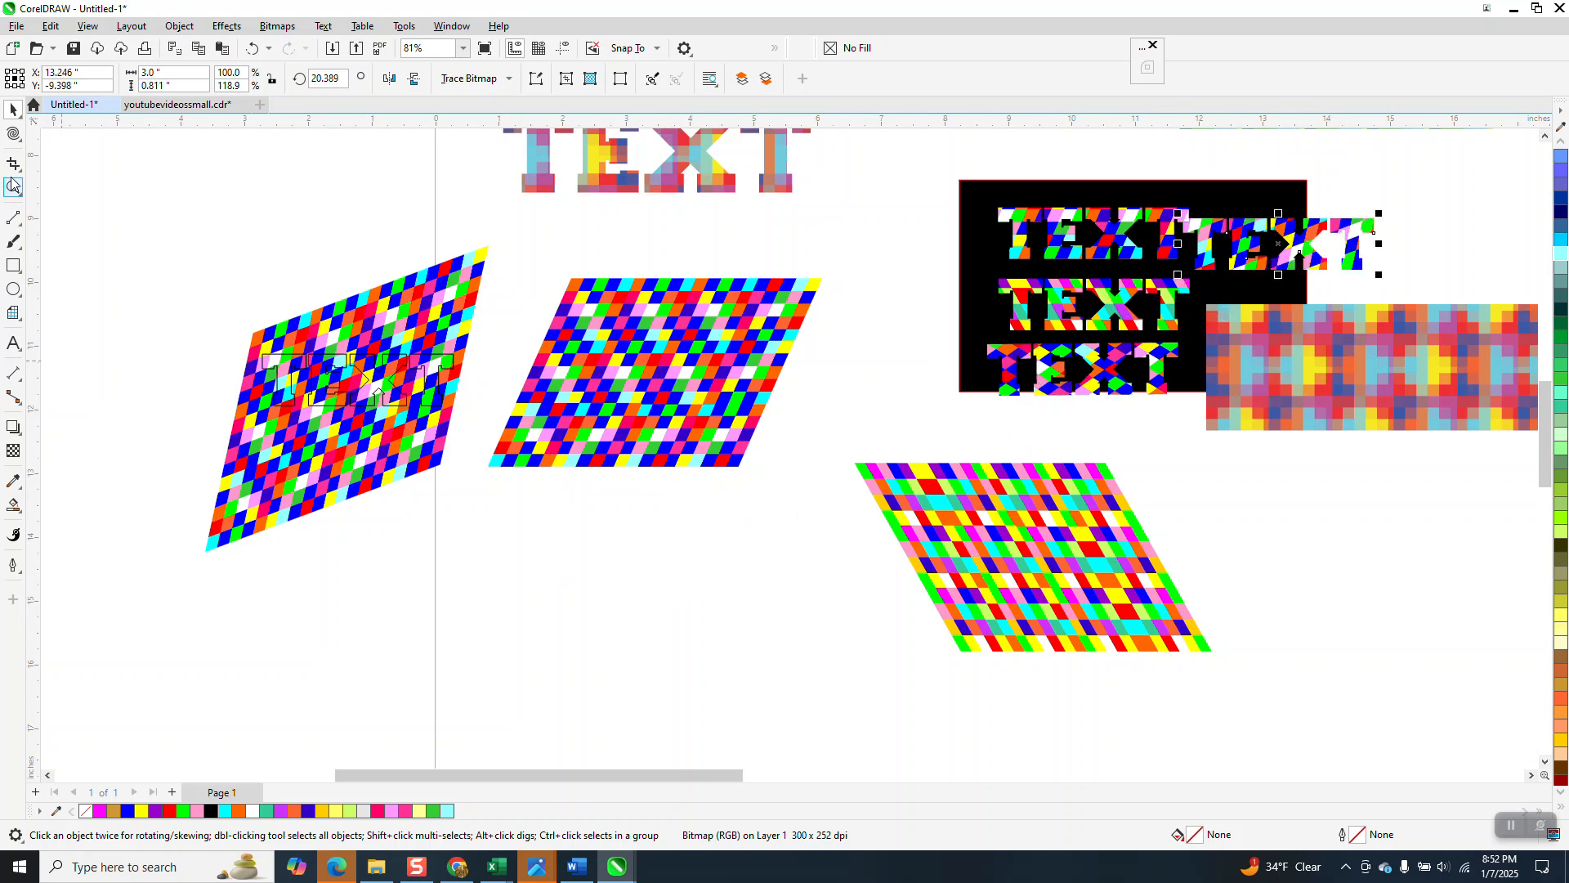
pyautogui.press('z')
pyautogui.moveTo(1001, 193); pyautogui.dragTo(1430, 483)
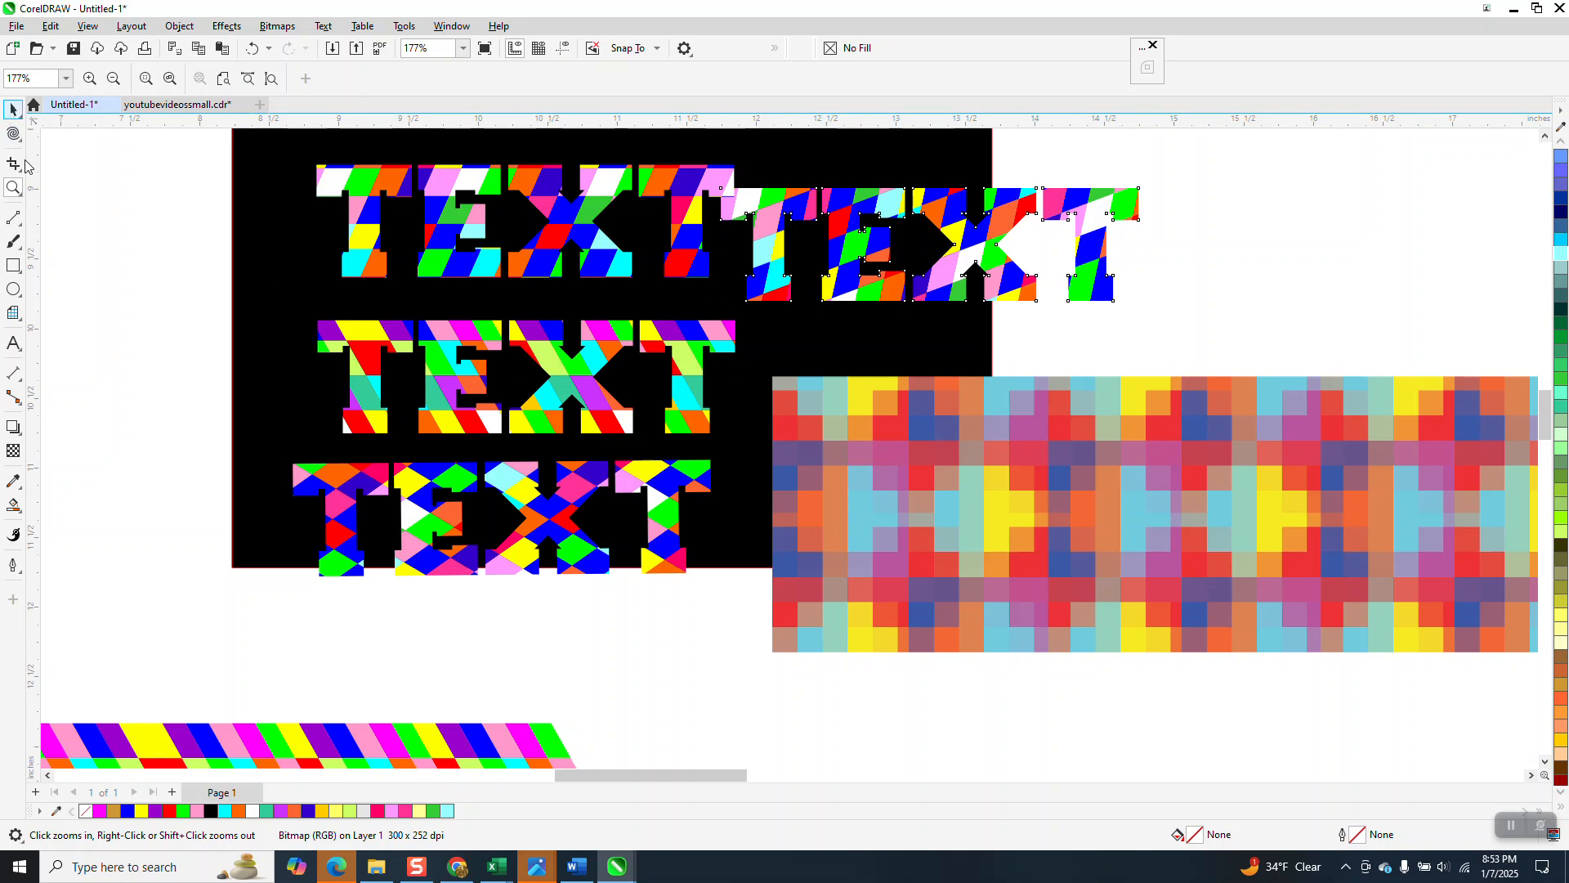
pyautogui.click(12, 113)
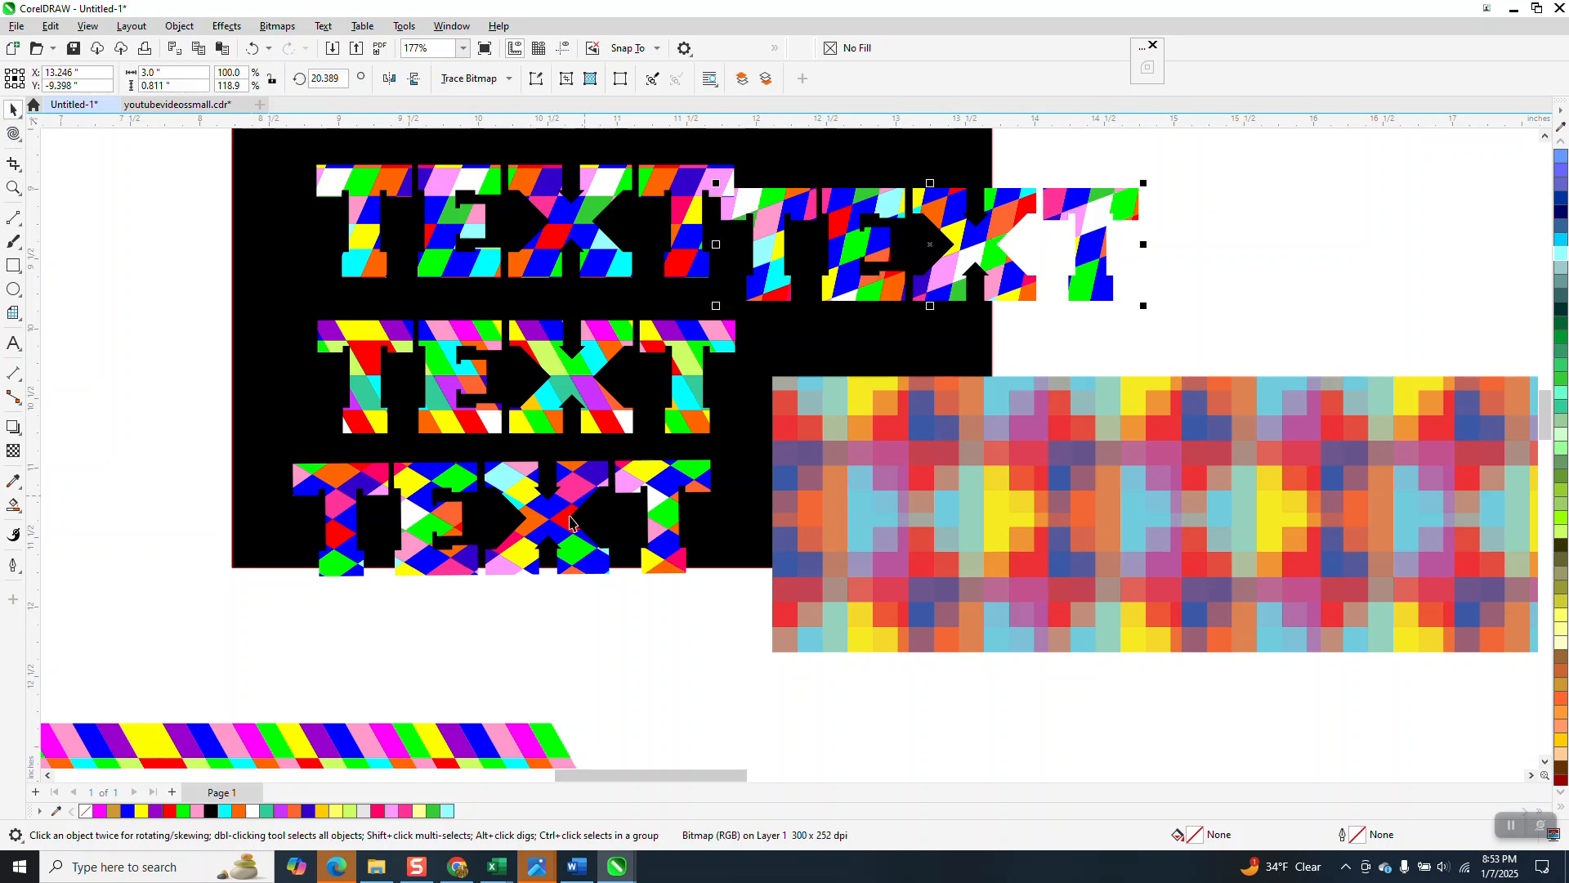